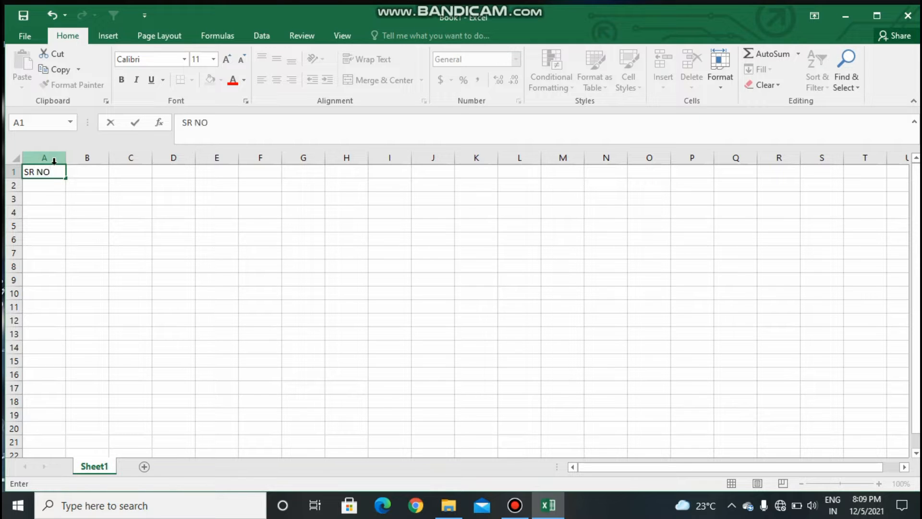
Complete the header "SR NO." in A1, and enter "PRODUCT" in B1 and "PRICE" in C1.
{"action": "key", "text": "Tab"}
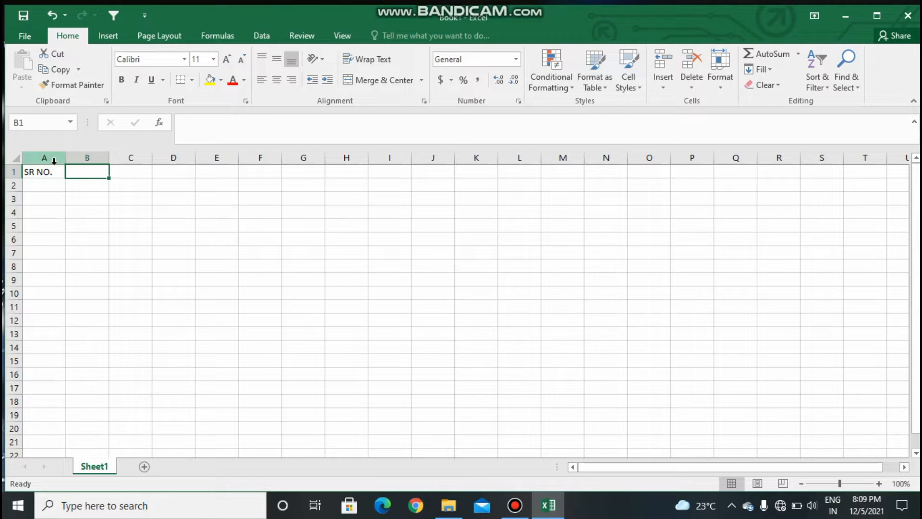
{"action": "type", "text": "PRO"}
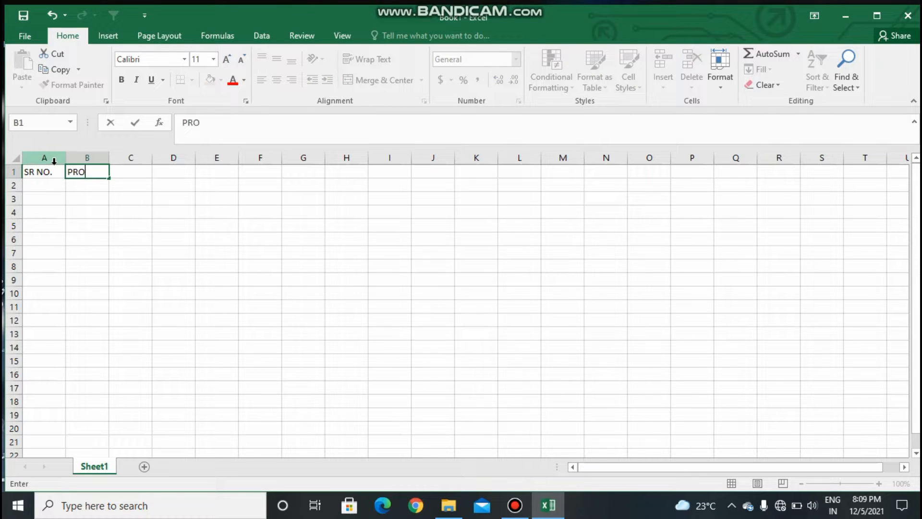
{"action": "type", "text": "DUCT"}
{"action": "key", "text": "Tab"}
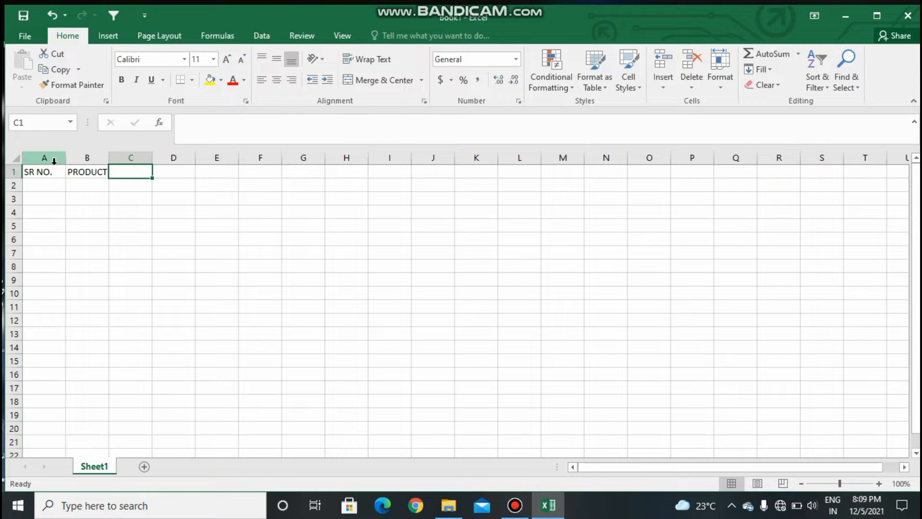
{"action": "type", "text": "P"}
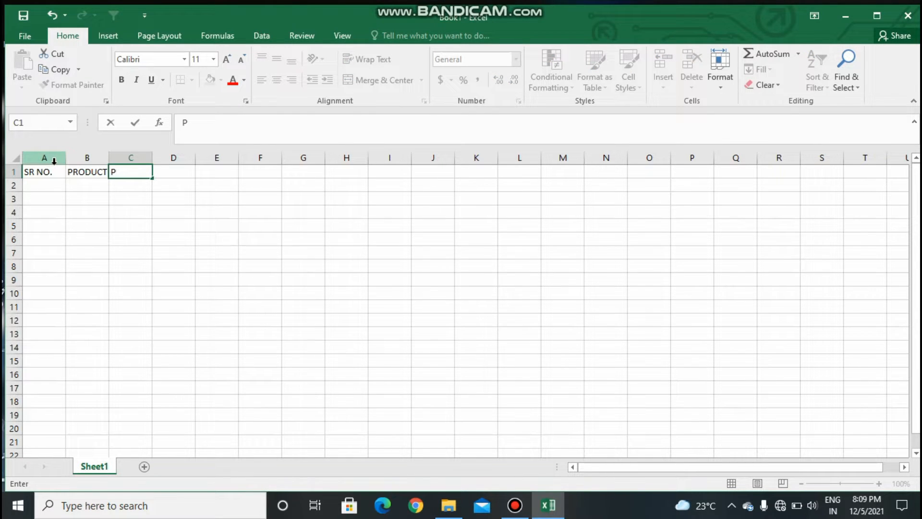
{"action": "type", "text": "RICE"}
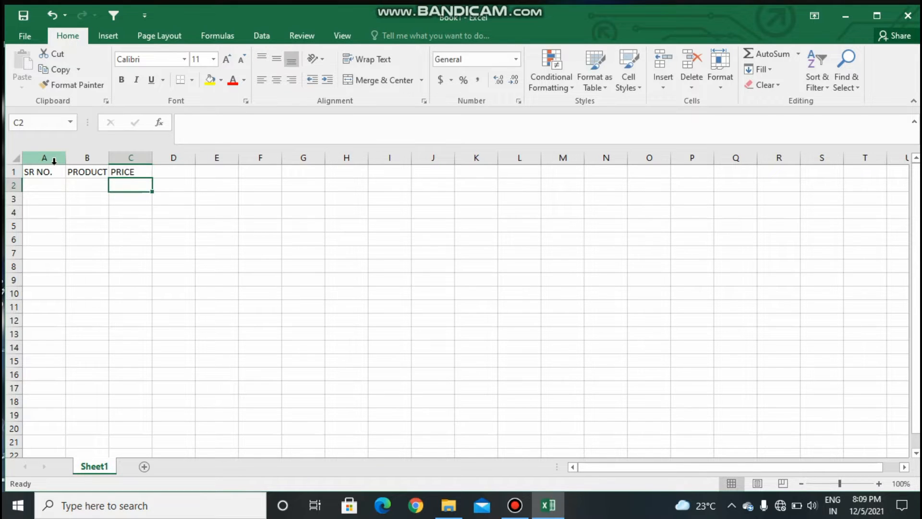
{"action": "key", "text": "Tab"}
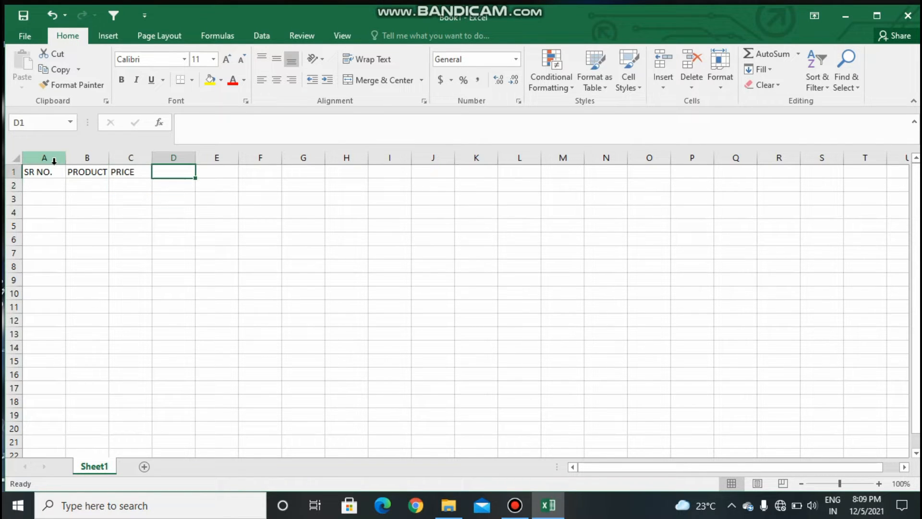
Enter the column headers "INDIA" in D1 and "INSURANCE" in E1.
{"action": "type", "text": "I"}
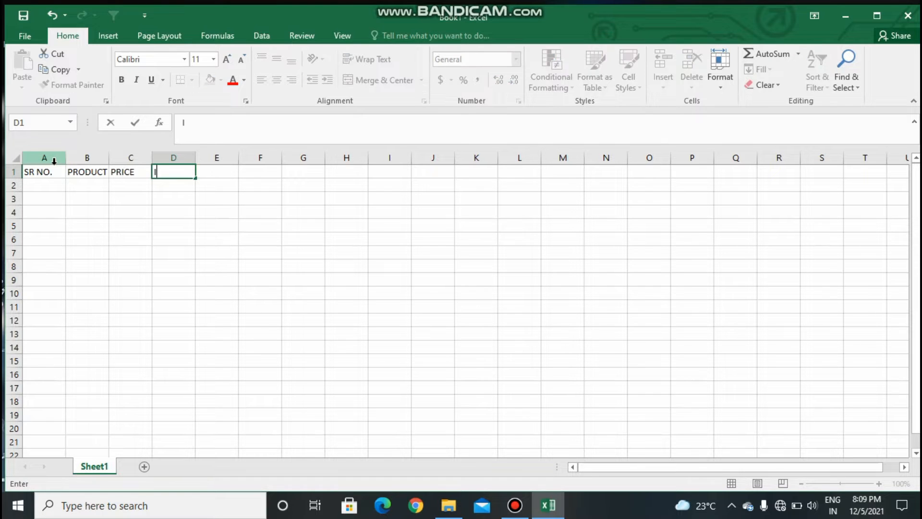
{"action": "type", "text": "NDIA"}
{"action": "key", "text": "Tab"}
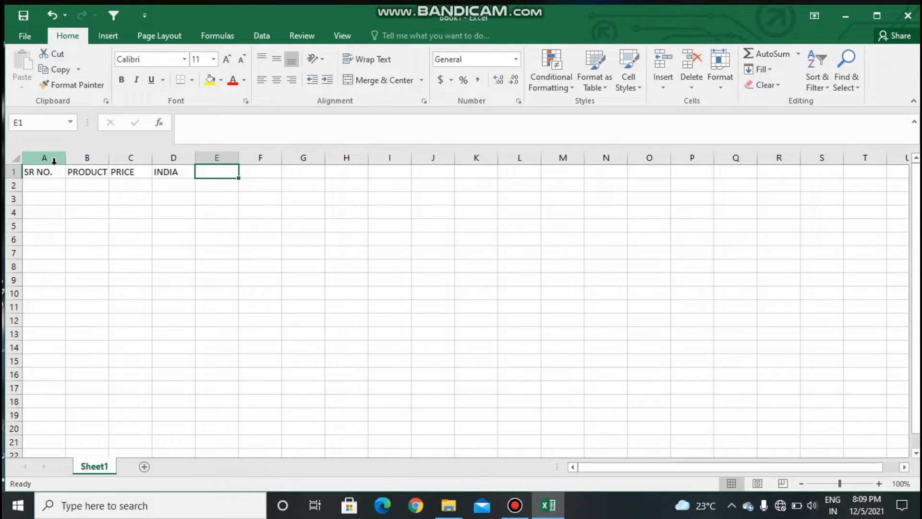
{"action": "type", "text": "IN"}
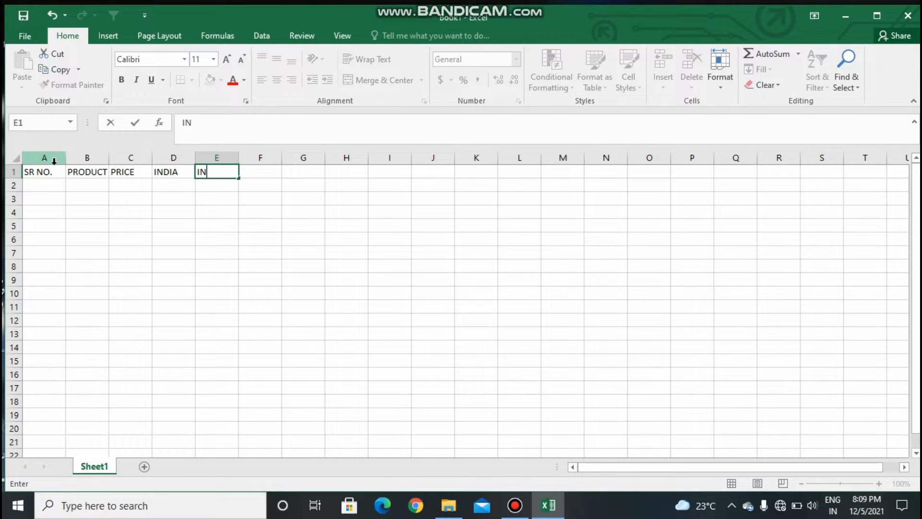
{"action": "type", "text": "SURANCE"}
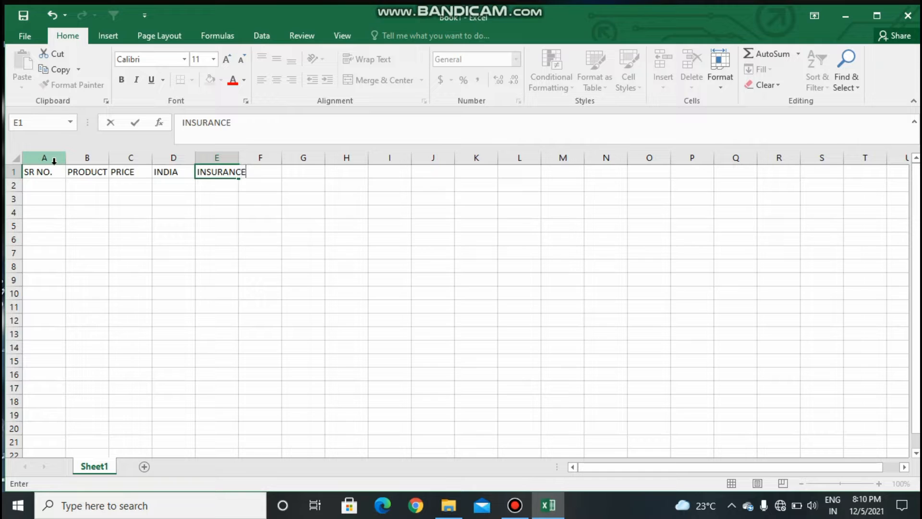
{"action": "key", "text": "Tab"}
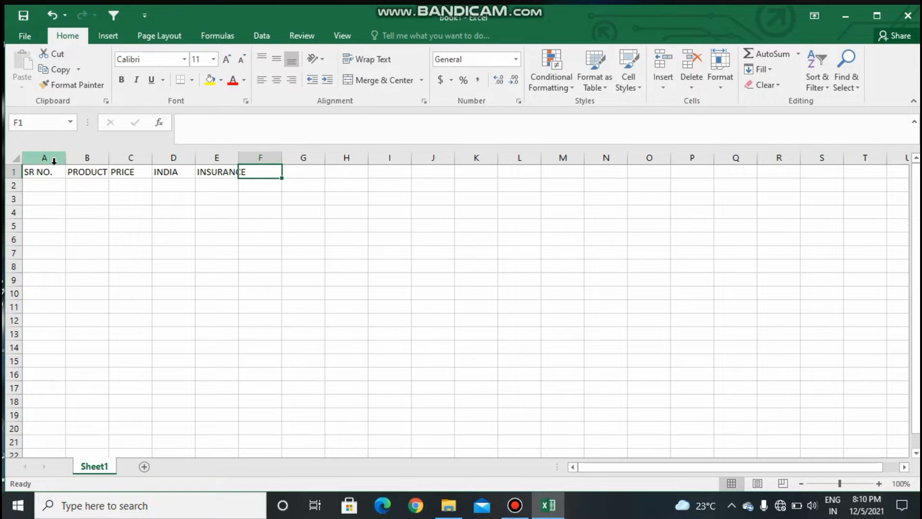
Enter the column headers "GST" in F1 and "BIKE PART" in G1.
{"action": "type", "text": "GST"}
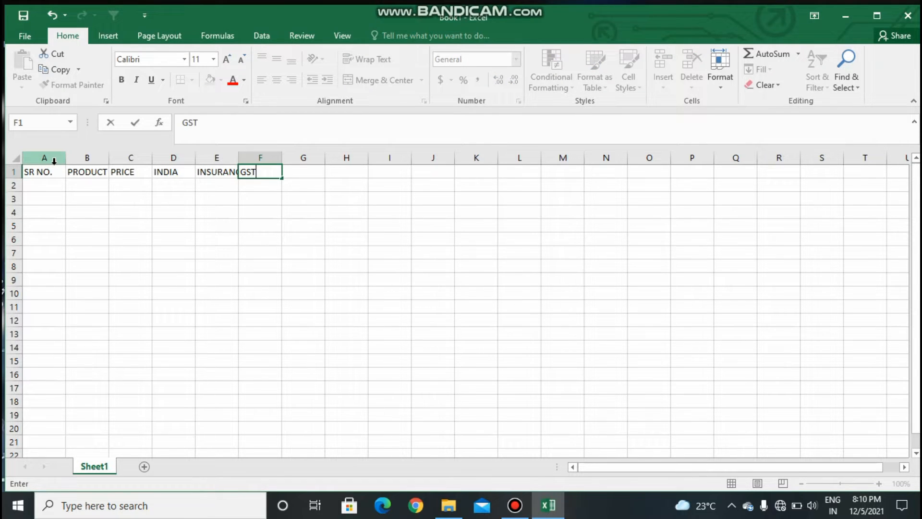
{"action": "key", "text": "Tab"}
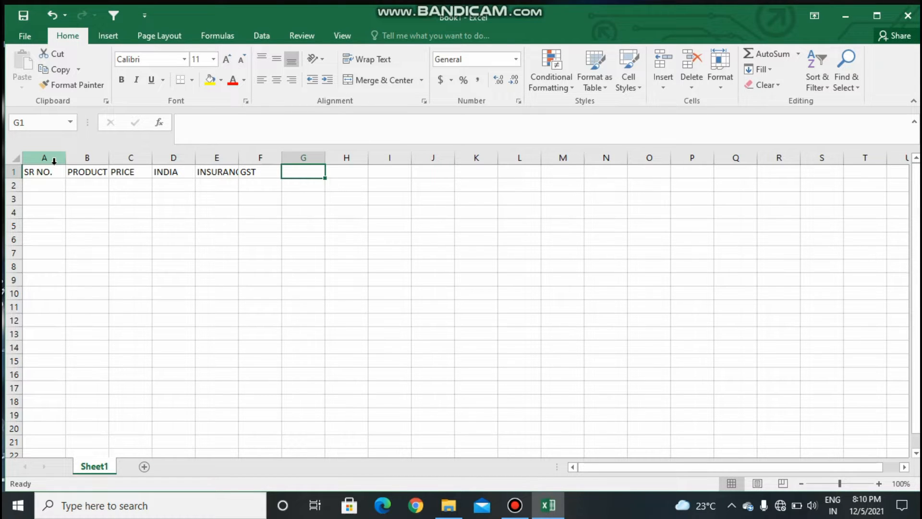
{"action": "type", "text": "BI"}
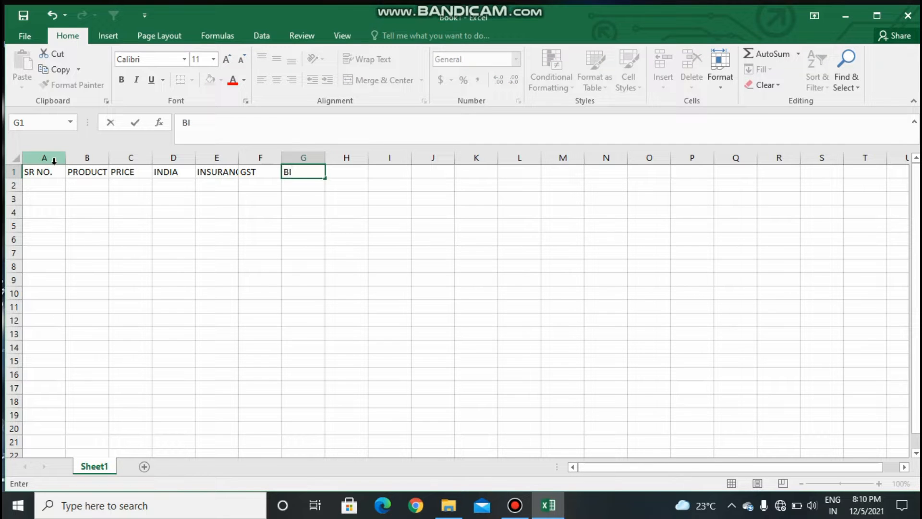
{"action": "type", "text": "KE PART"}
{"action": "key", "text": "Tab"}
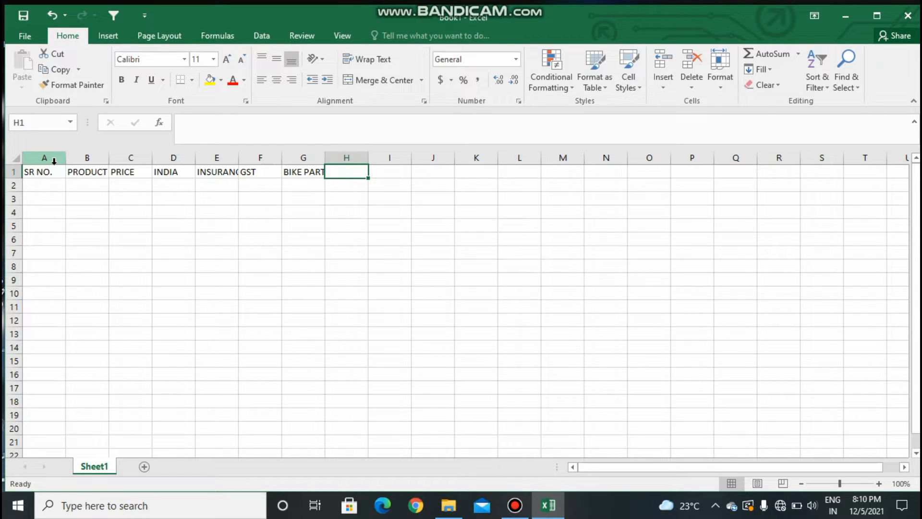
Enter the column headers "BIKE MODAL" in H1 and "SEET COVER" in I1.
{"action": "type", "text": "BIKE"}
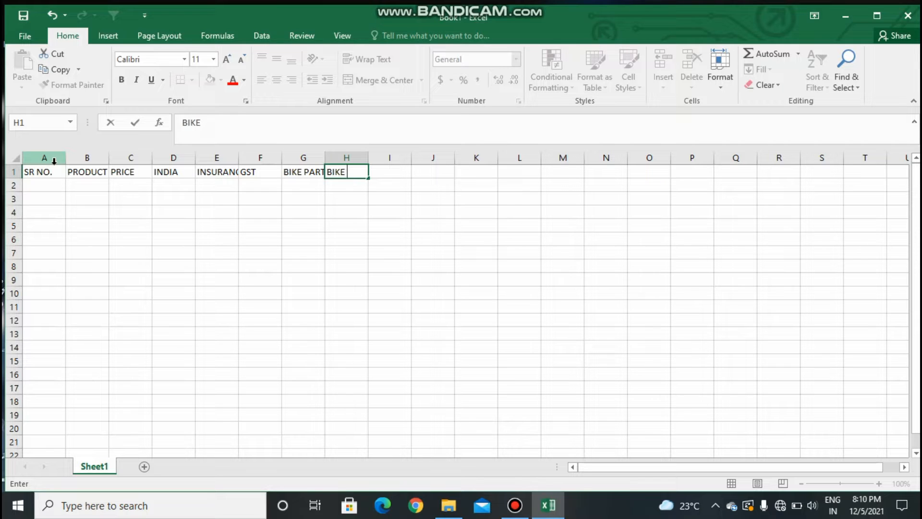
{"action": "type", "text": " MODAL"}
{"action": "key", "text": "Tab"}
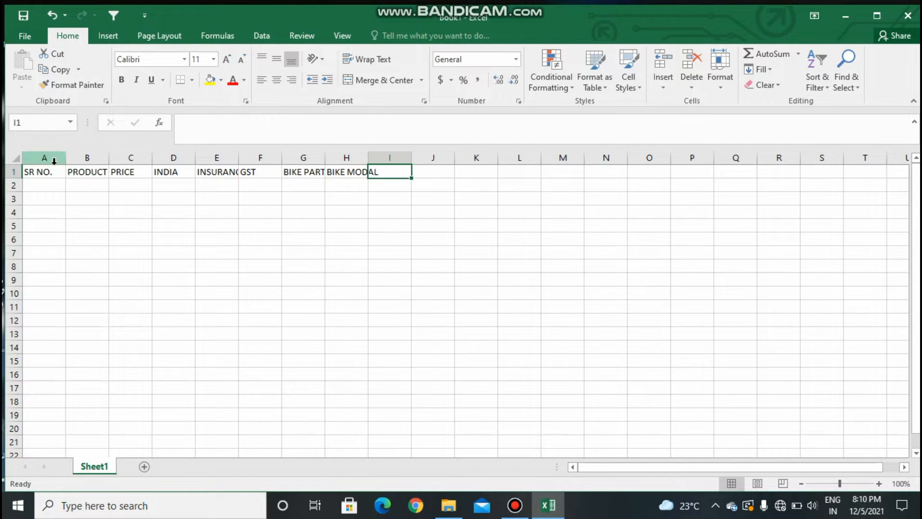
{"action": "type", "text": "SEET C"}
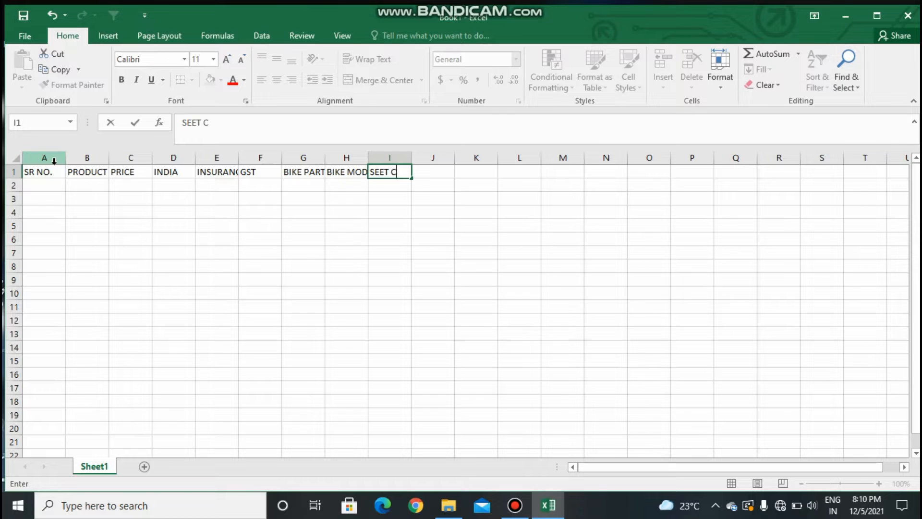
{"action": "type", "text": "OVER"}
{"action": "key", "text": "ctrl+Return"}
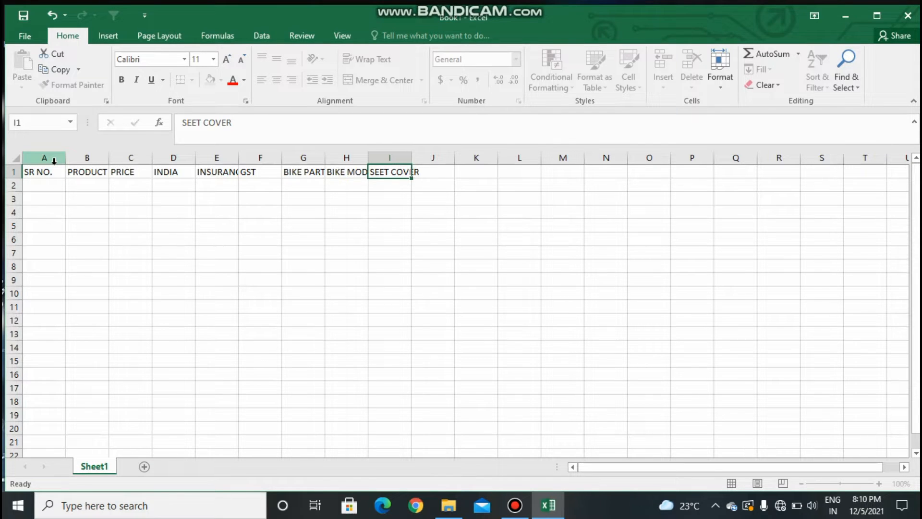
{"action": "key", "text": "Tab"}
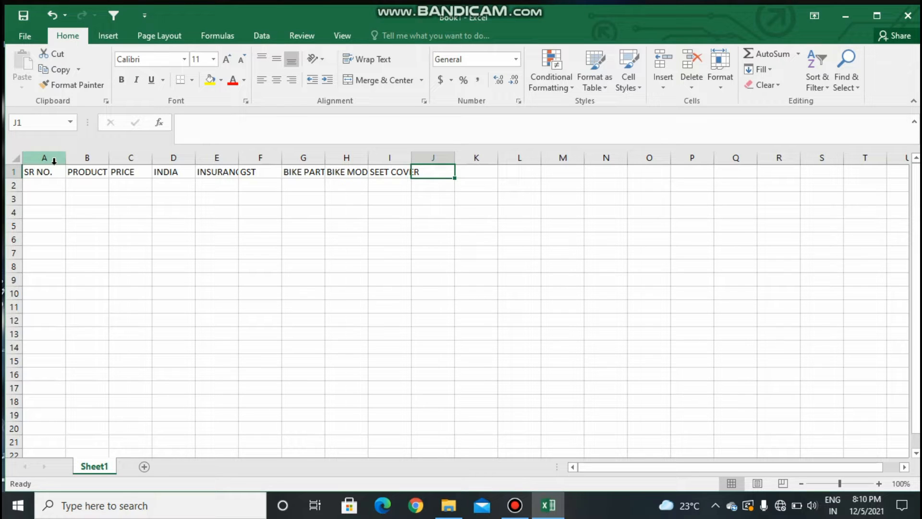
Enter the column headers "HELMET" in J1 and "TRAVEL PRICE" in K1.
{"action": "type", "text": "HE"}
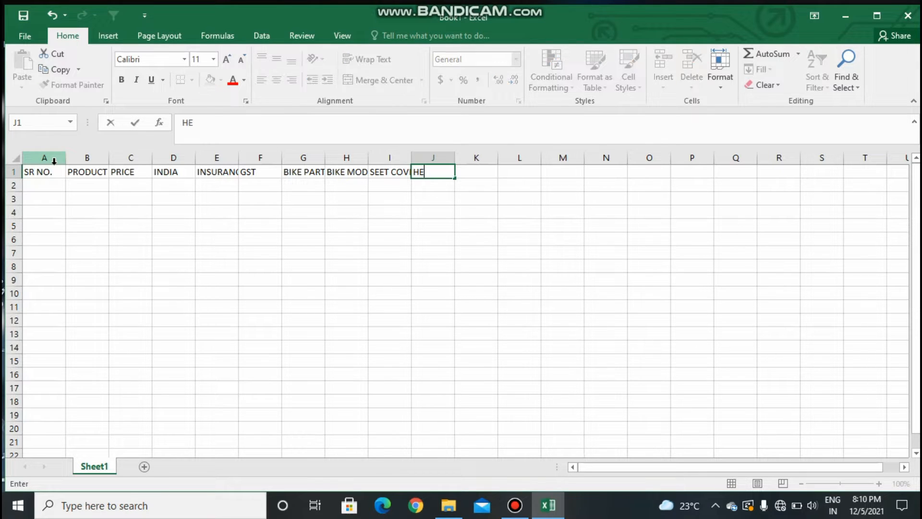
{"action": "type", "text": "LMET"}
{"action": "key", "text": "Tab"}
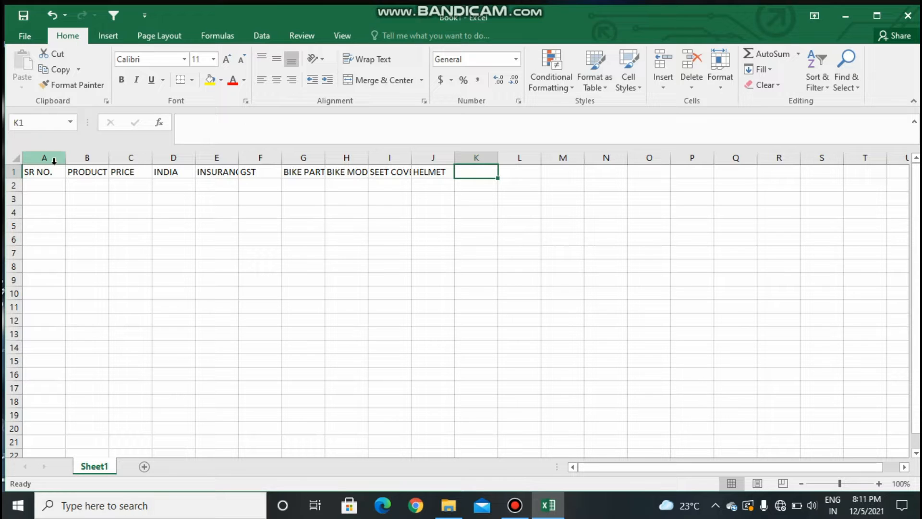
{"action": "type", "text": "T"}
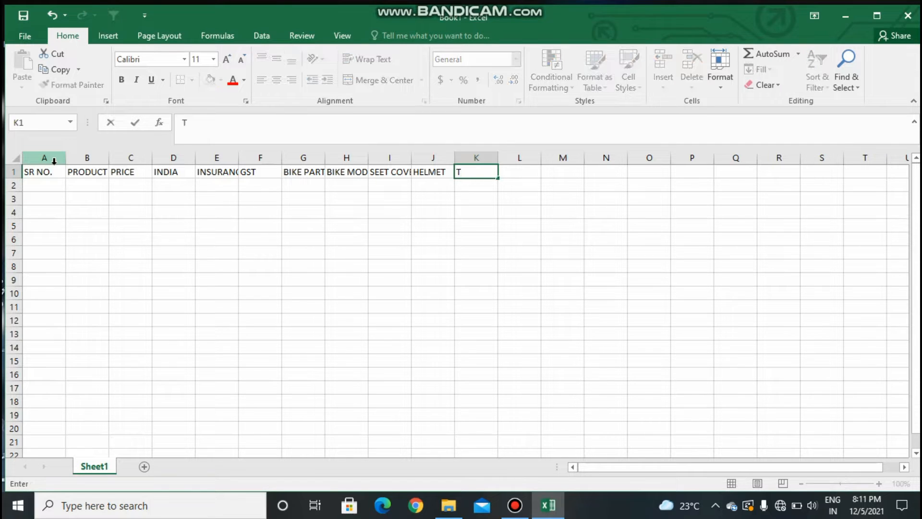
{"action": "type", "text": "RAVEL PR"}
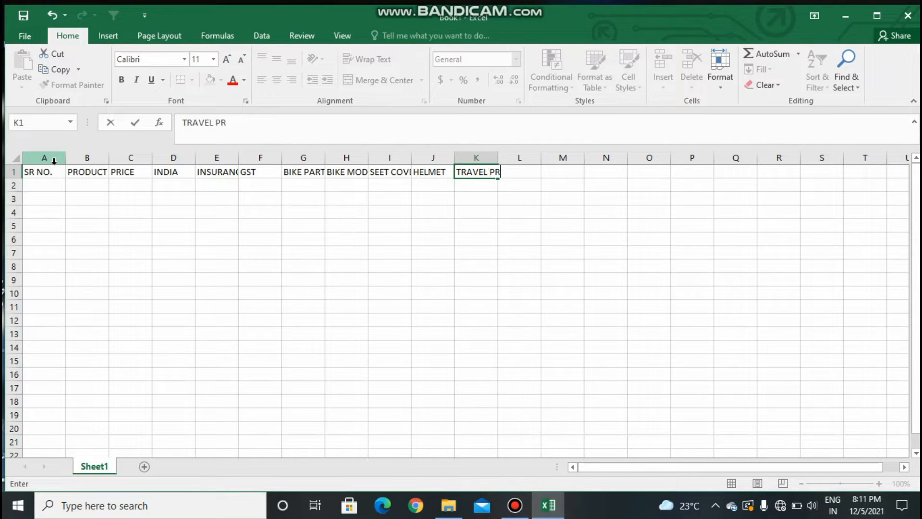
{"action": "type", "text": "ICE"}
{"action": "key", "text": "Tab"}
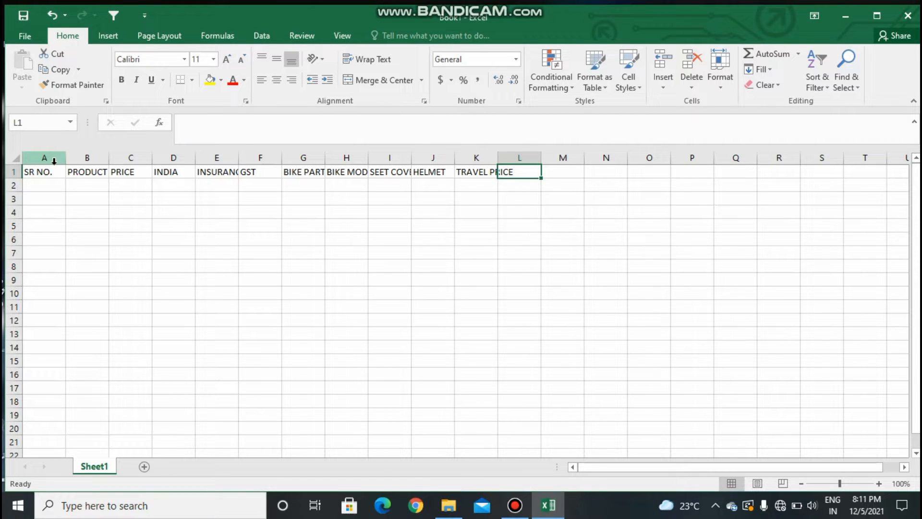
Enter the column headers "TOTAL" in L1, "GST TOTAL" in M1 and "PAY BIL TOTAL" in N1.
{"action": "type", "text": "TOTA"}
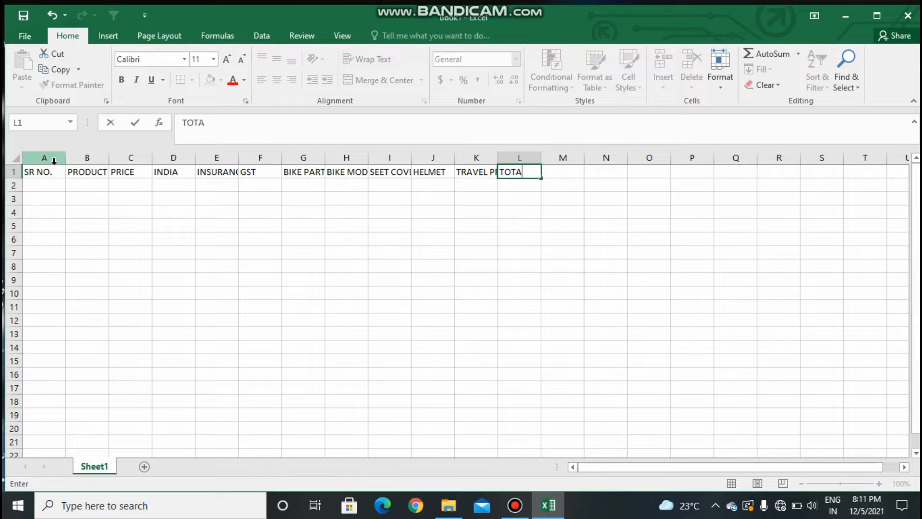
{"action": "type", "text": "L"}
{"action": "key", "text": "Tab"}
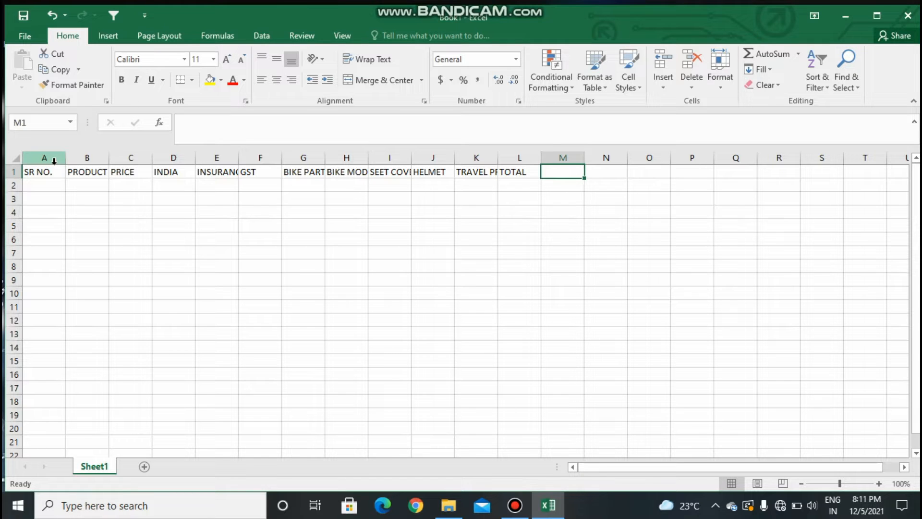
{"action": "type", "text": "G"}
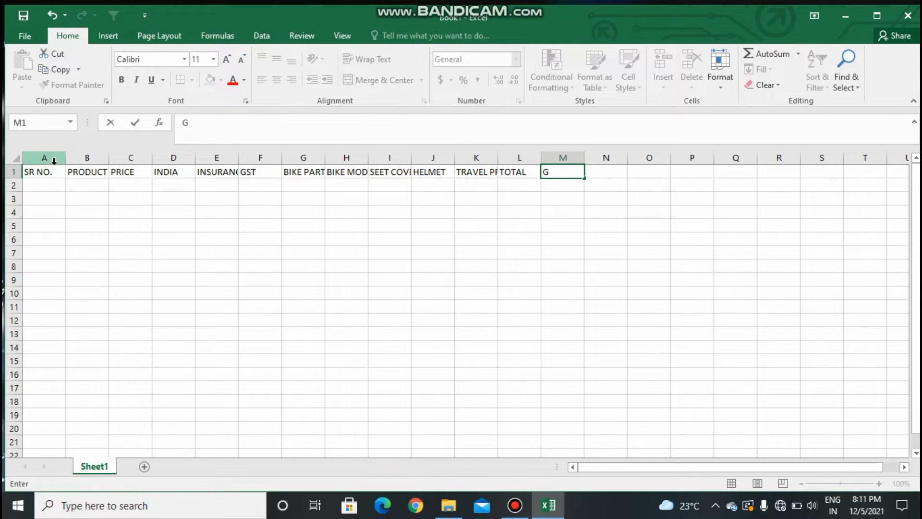
{"action": "type", "text": "ST TOTAL"}
{"action": "key", "text": "Tab"}
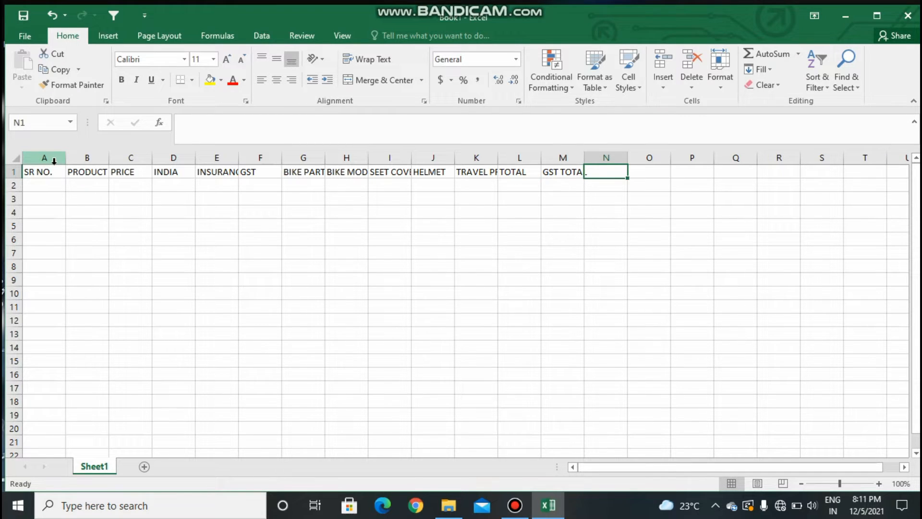
{"action": "type", "text": "PAY BI"}
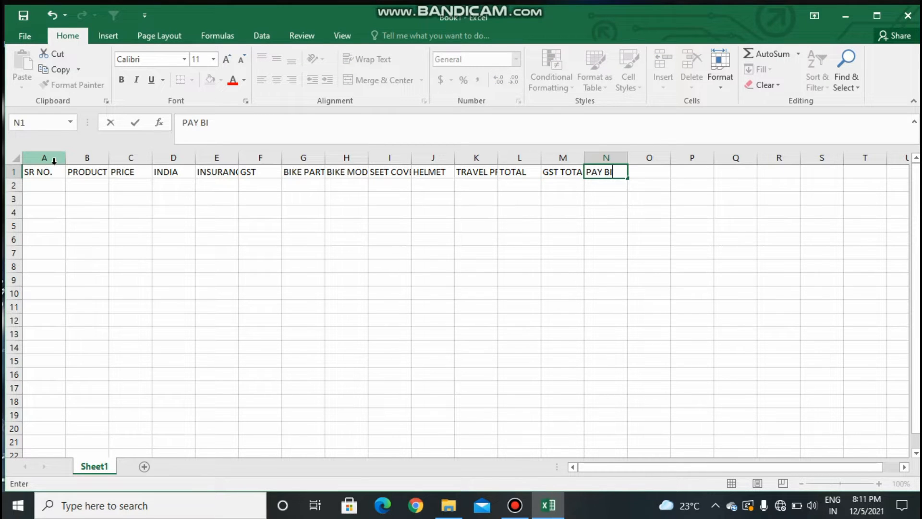
{"action": "type", "text": "L TOTAL"}
{"action": "key", "text": "Left"}
{"action": "key", "text": "Left"}
{"action": "key", "text": "Left"}
{"action": "key", "text": "Left"}
{"action": "key", "text": "Right"}
{"action": "key", "text": "Right"}
{"action": "key", "text": "Right"}
{"action": "key", "text": "Right"}
{"action": "key", "text": "Right"}
{"action": "key", "text": "Right"}
{"action": "key", "text": "Right"}
{"action": "key", "text": "Right"}
{"action": "key", "text": "Right"}
{"action": "key", "text": "Right"}
{"action": "key", "text": "Right"}
{"action": "key", "text": "Right"}
{"action": "key", "text": "Right"}
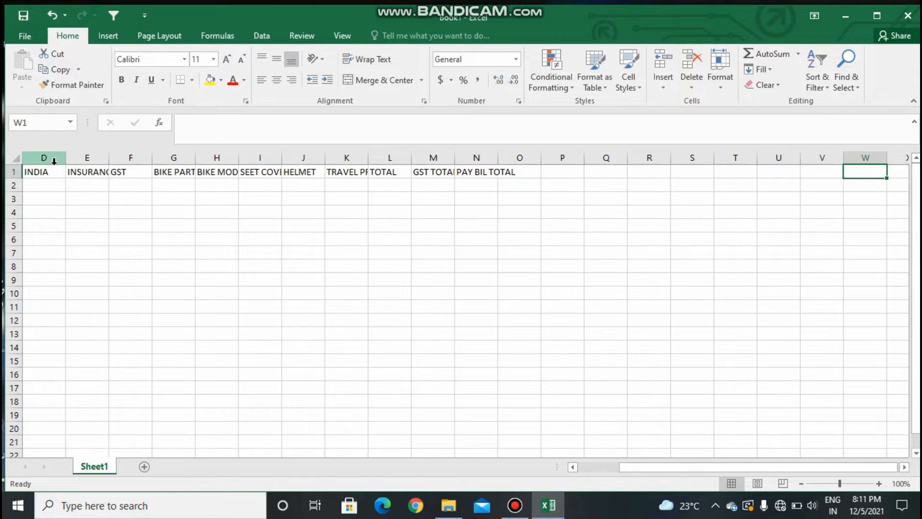
{"action": "scroll", "coordinate": [53, 160], "scroll_direction": "left", "scroll_amount": 3}
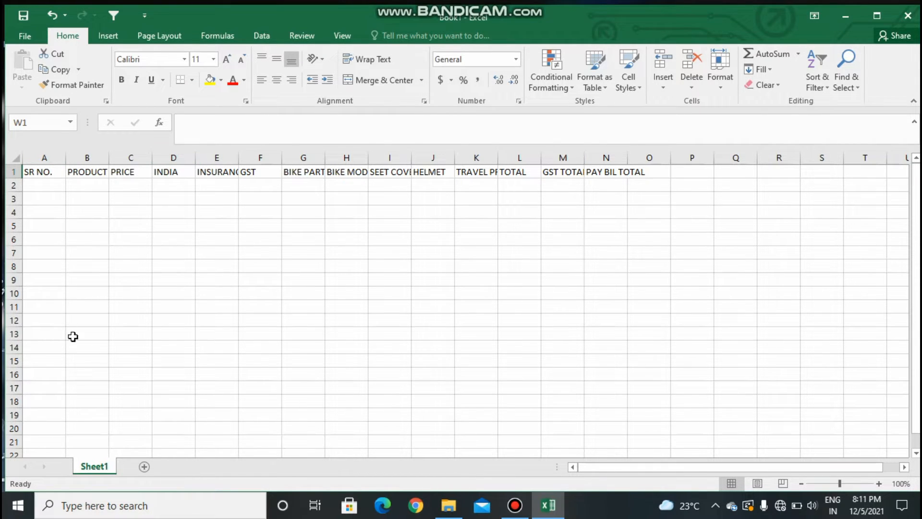
Enter the serial numbers 1, 2, 3 and 4 in A2 through A5.
{"action": "left_click", "coordinate": [31, 185]}
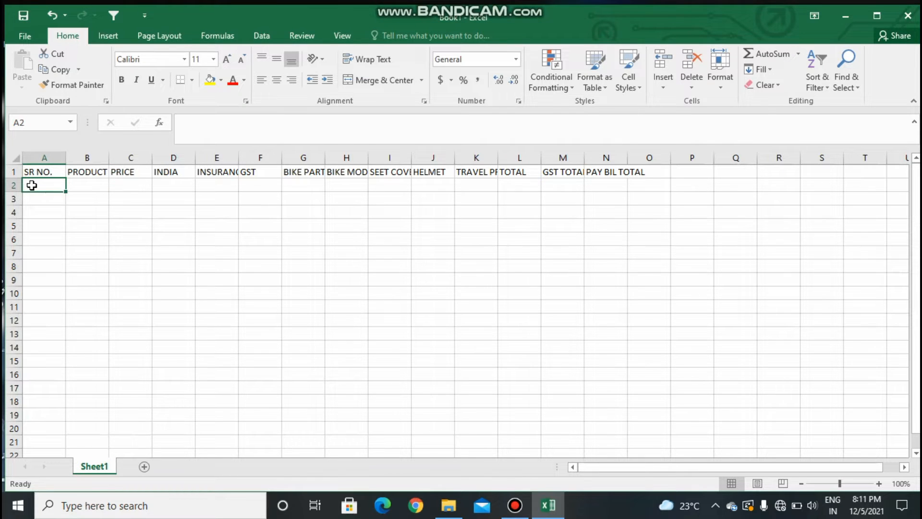
{"action": "type", "text": "1"}
{"action": "key", "text": "Return"}
{"action": "type", "text": "2"}
{"action": "key", "text": "Return"}
{"action": "type", "text": "3"}
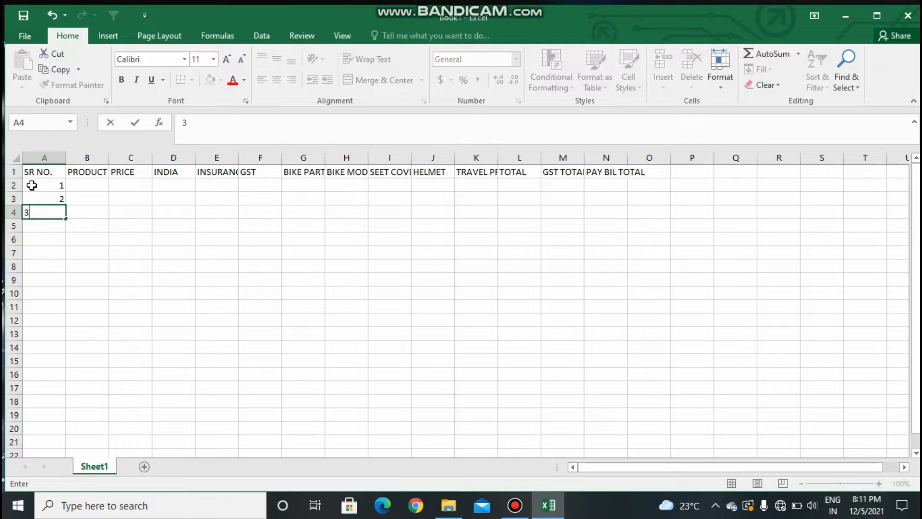
{"action": "key", "text": "Return"}
{"action": "type", "text": "4"}
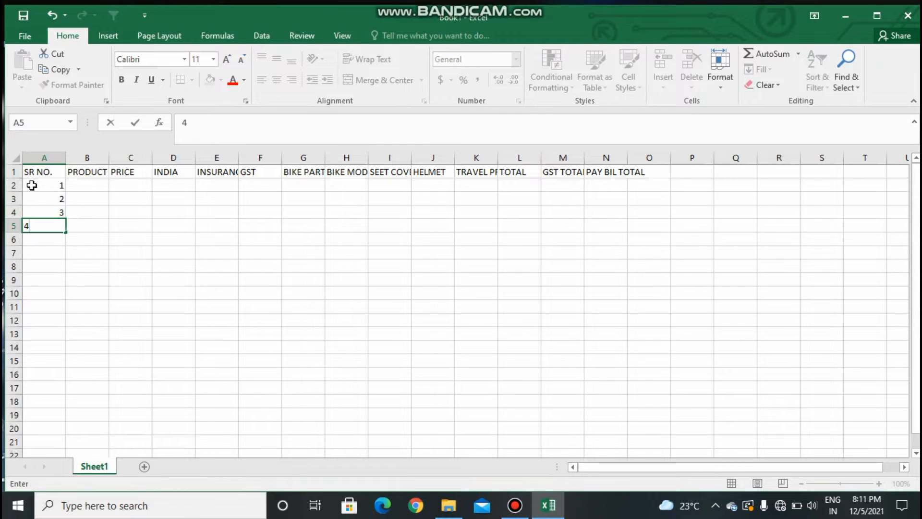
Extend the serial number series from A2:A5 down to 20 in A21.
{"action": "left_click_drag", "start_coordinate": [35, 184], "coordinate": [61, 313]}
{"action": "left_click", "coordinate": [105, 300]}
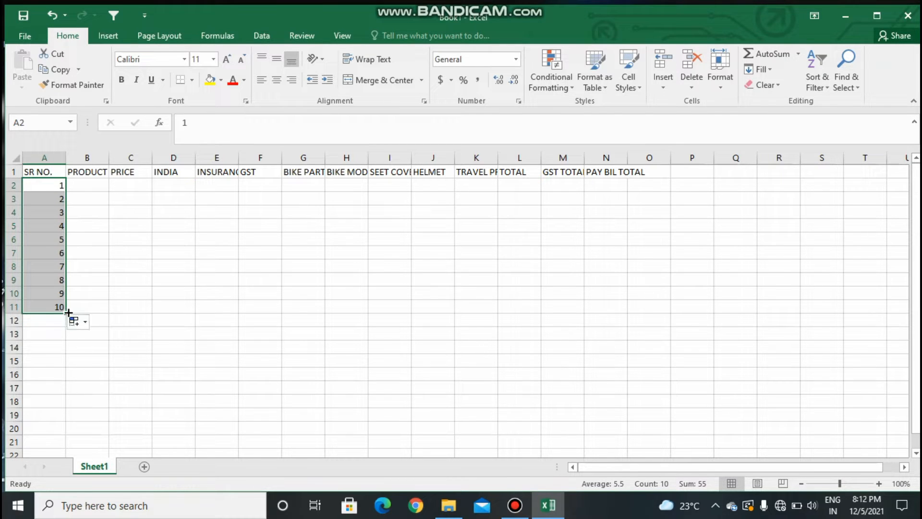
{"action": "left_click_drag", "start_coordinate": [65, 315], "coordinate": [57, 441]}
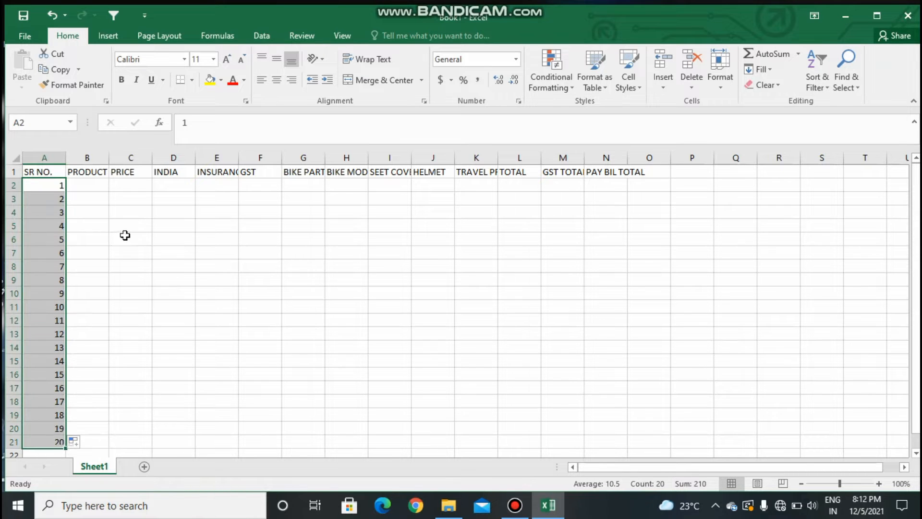
Fill the product column B2:B21 with "BIKE" and enter the price 85000 in C2.
{"action": "left_click", "coordinate": [110, 185]}
{"action": "left_click", "coordinate": [83, 185]}
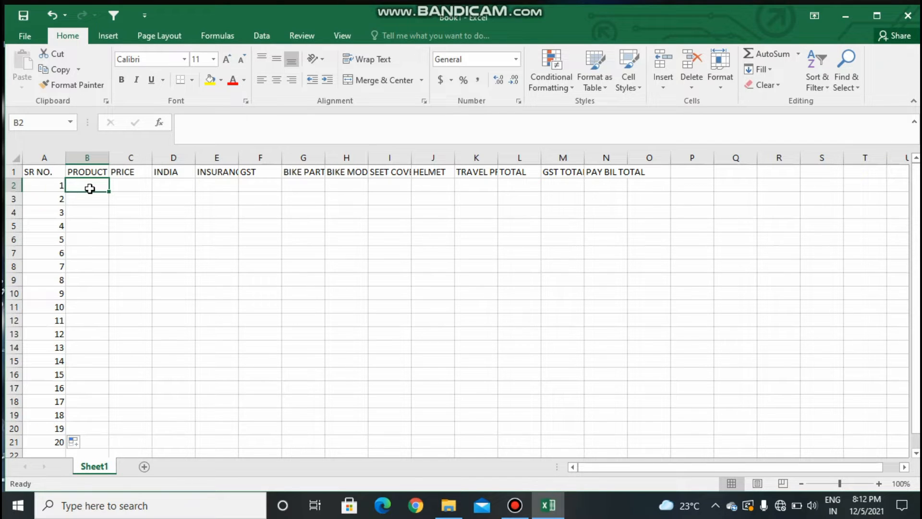
{"action": "type", "text": "BIKE"}
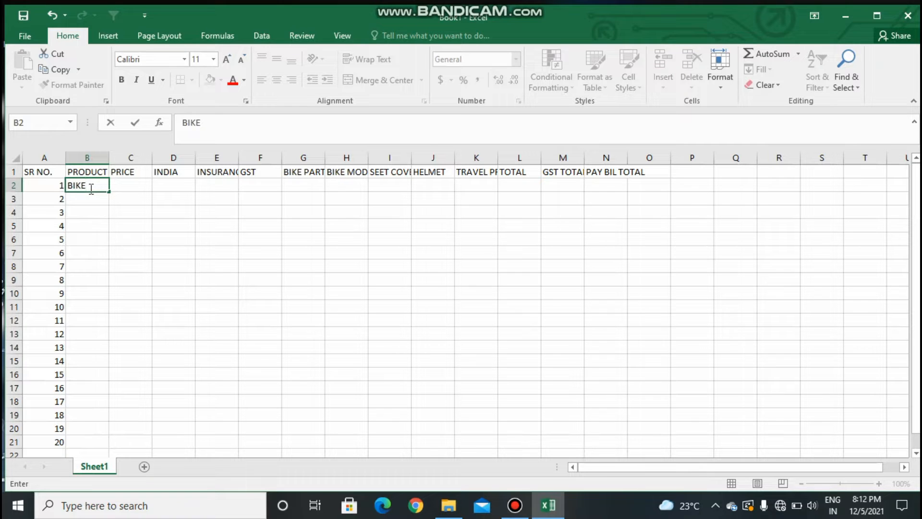
{"action": "left_click_drag", "start_coordinate": [109, 191], "coordinate": [109, 447]}
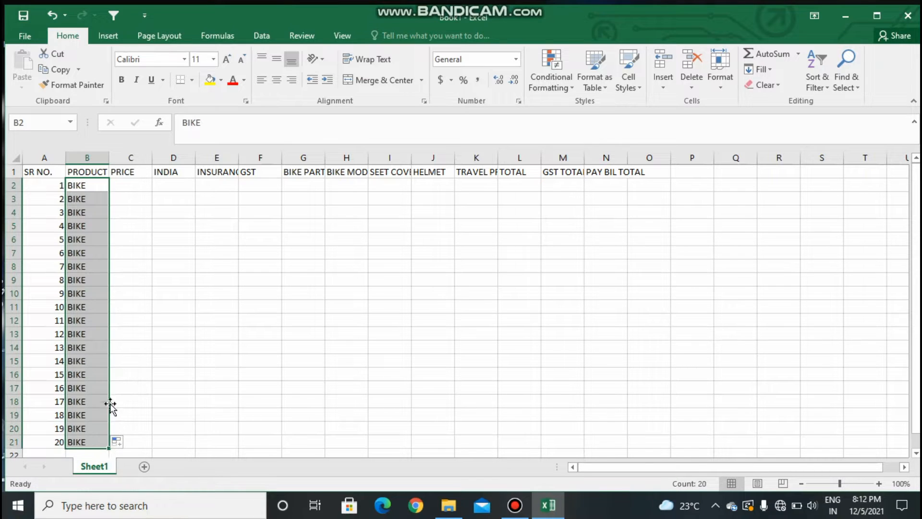
{"action": "left_click", "coordinate": [123, 183]}
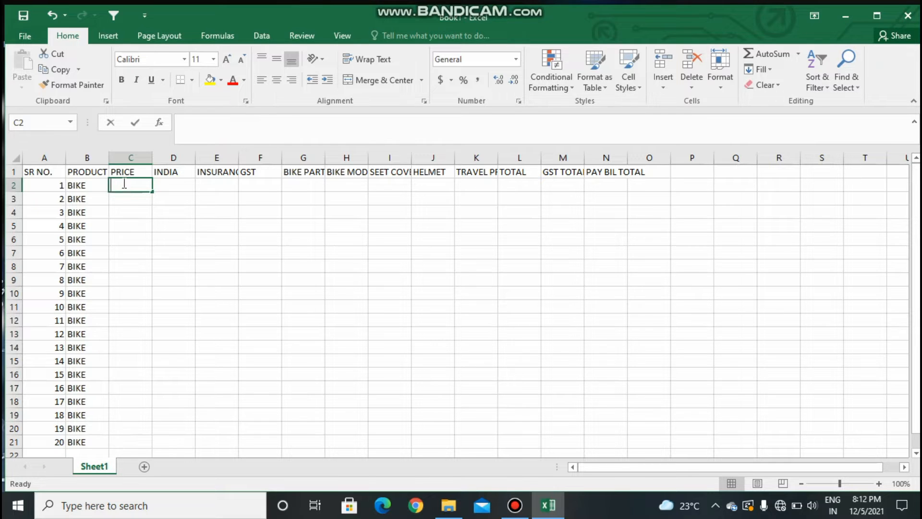
{"action": "type", "text": "85000"}
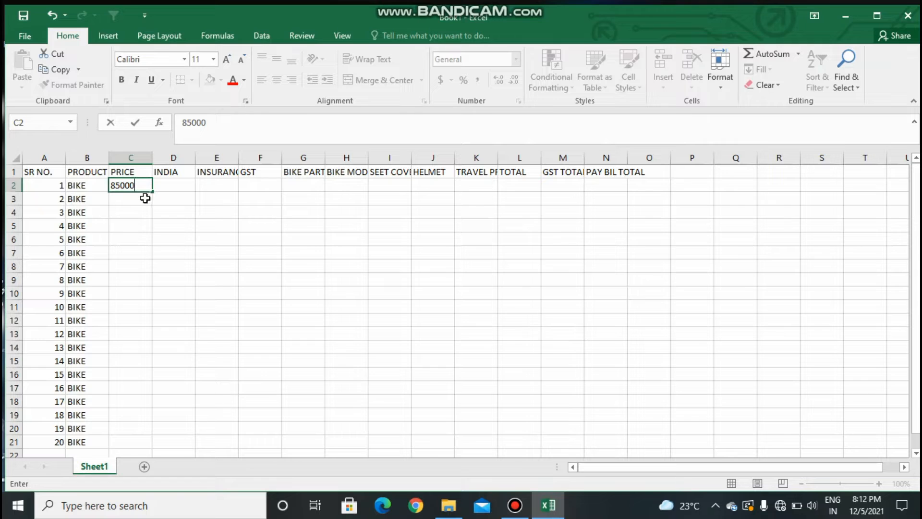
Enter "MP", "UP" and "BIHAR" in D2, D3 and D4 under the INDIA header.
{"action": "left_click", "coordinate": [165, 186]}
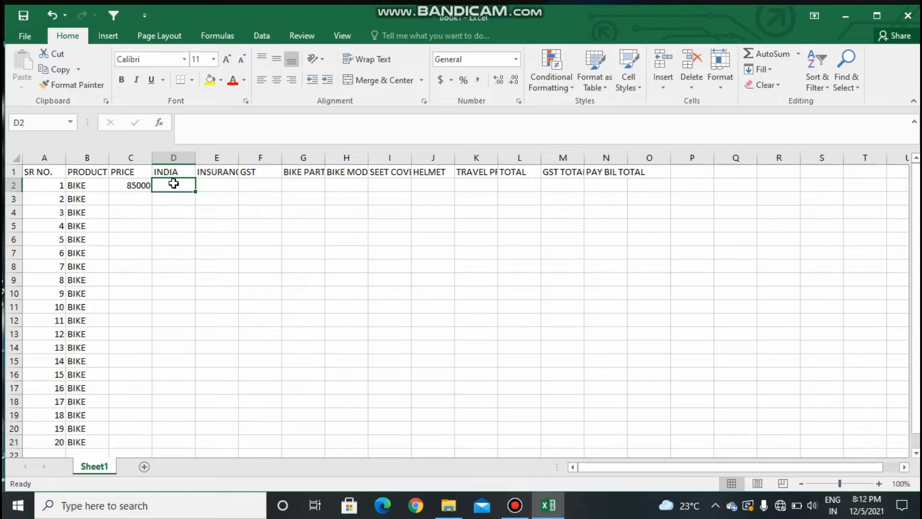
{"action": "type", "text": "MP"}
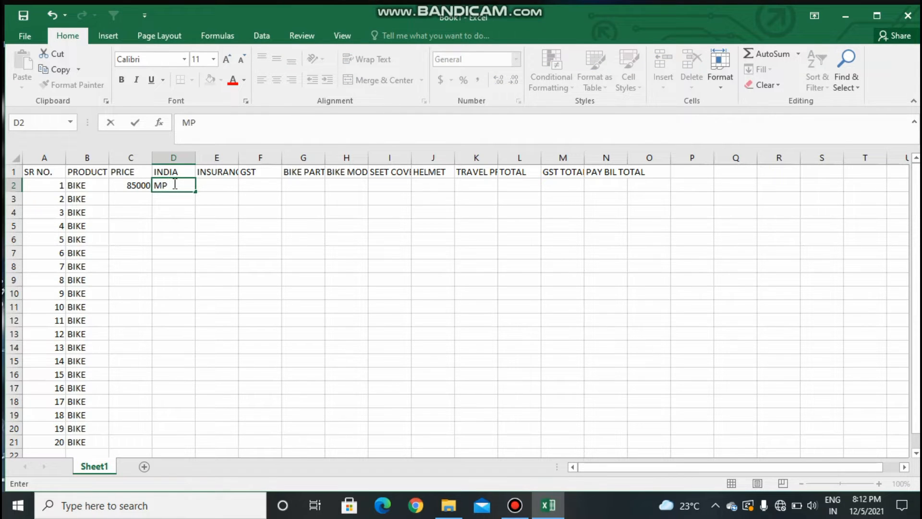
{"action": "key", "text": "Return"}
{"action": "type", "text": "UO"}
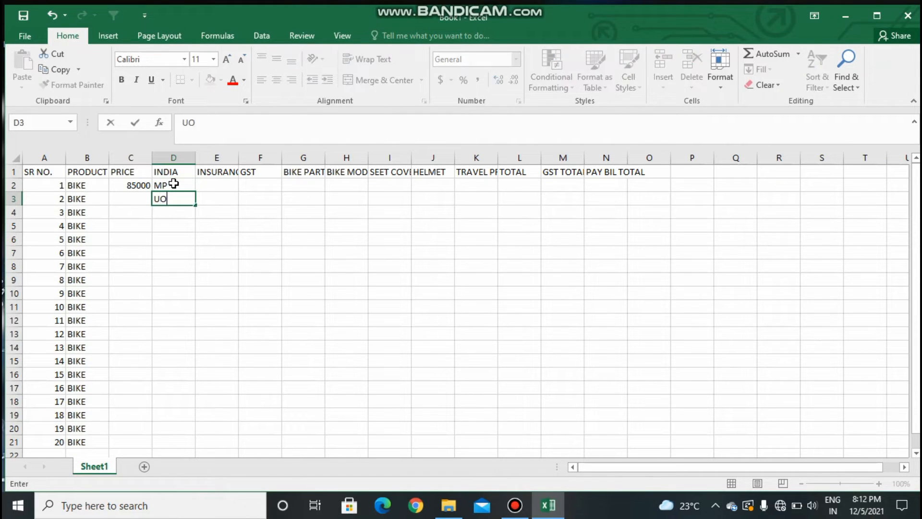
{"action": "key", "text": "BackSpace"}
{"action": "type", "text": "P"}
{"action": "key", "text": "Return"}
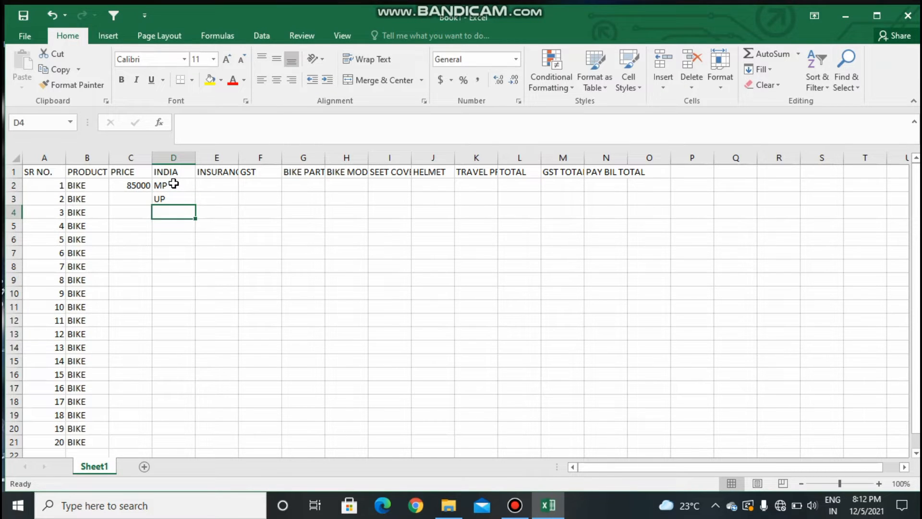
{"action": "type", "text": "BI"}
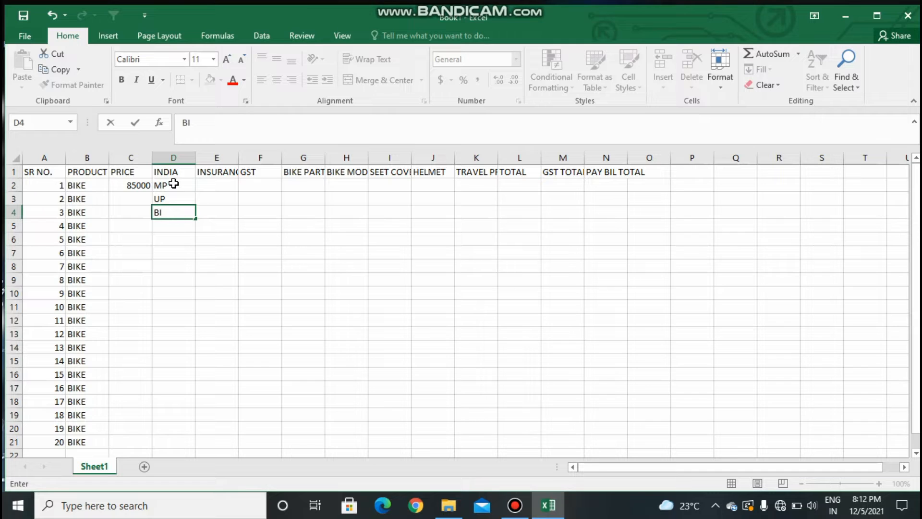
{"action": "type", "text": "HAR"}
{"action": "key", "text": "Return"}
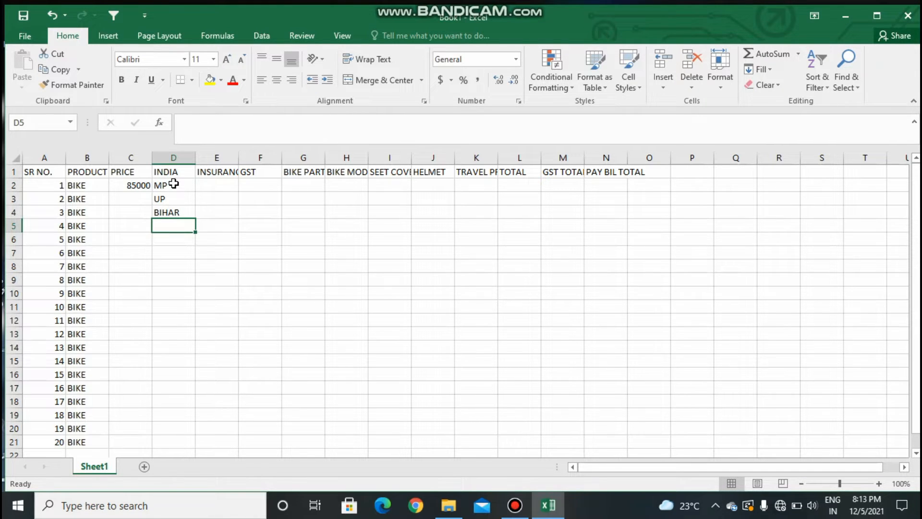
Enter the locations "CHATTISHGADH" in D5 and "JAIPUR" in D6.
{"action": "type", "text": "CH"}
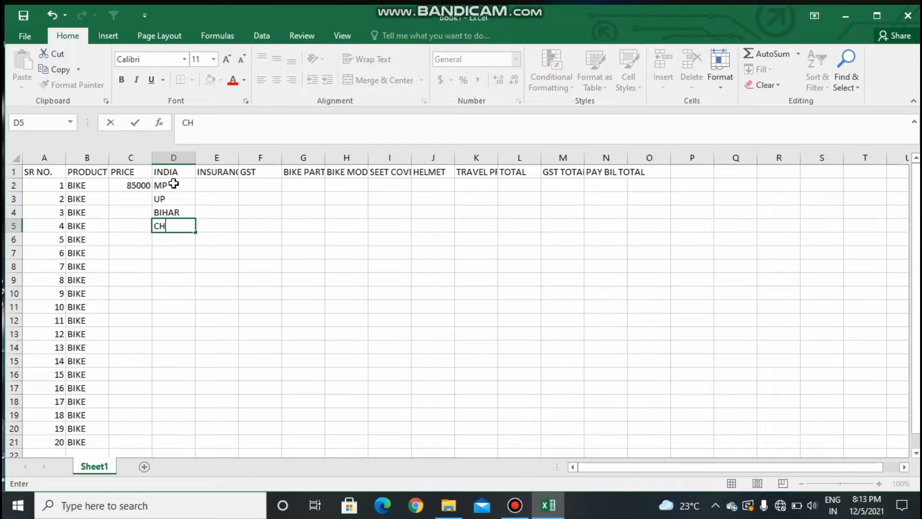
{"action": "type", "text": "ATTISHGA"}
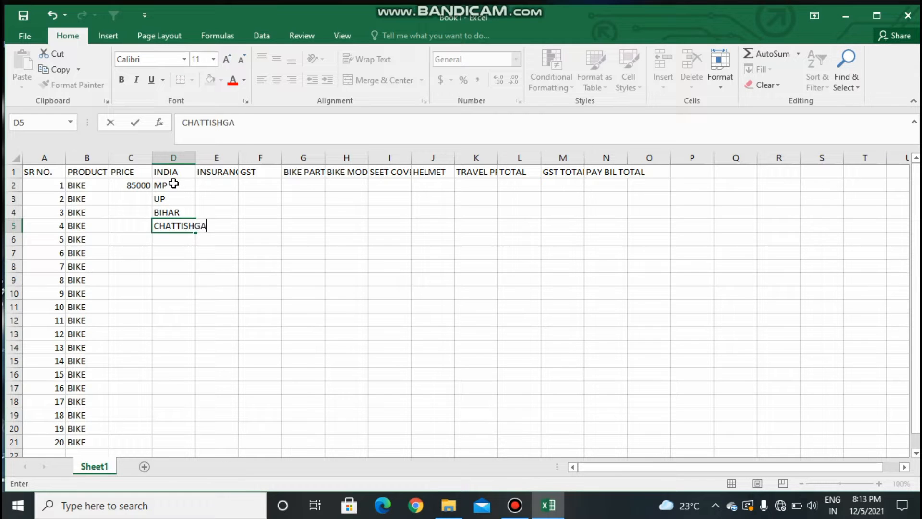
{"action": "type", "text": "DH"}
{"action": "key", "text": "Return"}
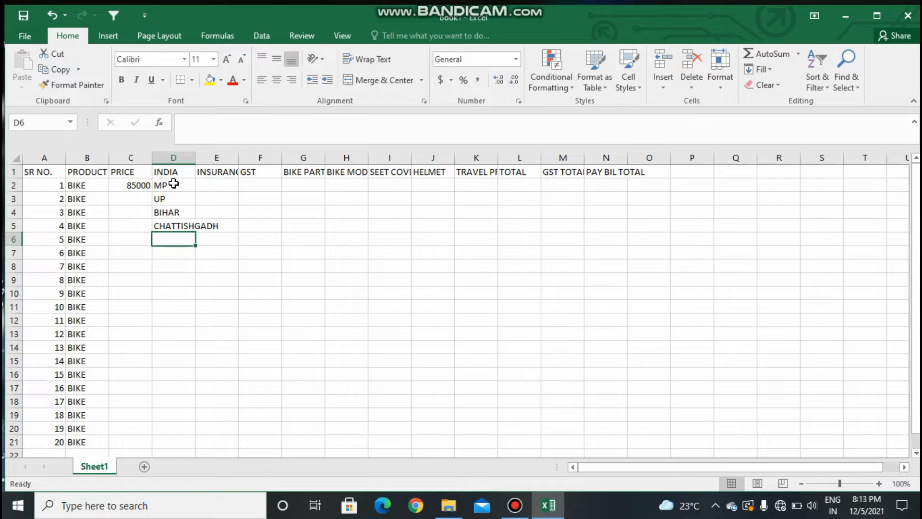
{"action": "type", "text": "JAIPUR"}
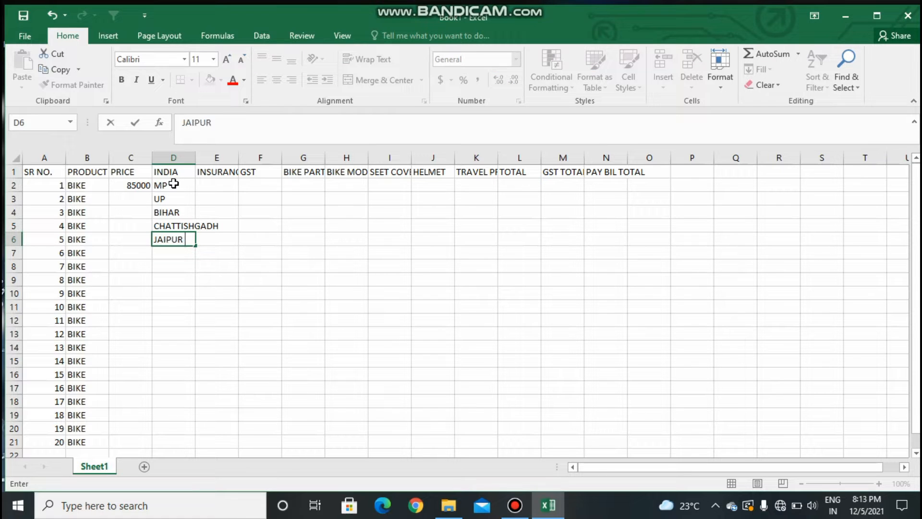
{"action": "key", "text": "Return"}
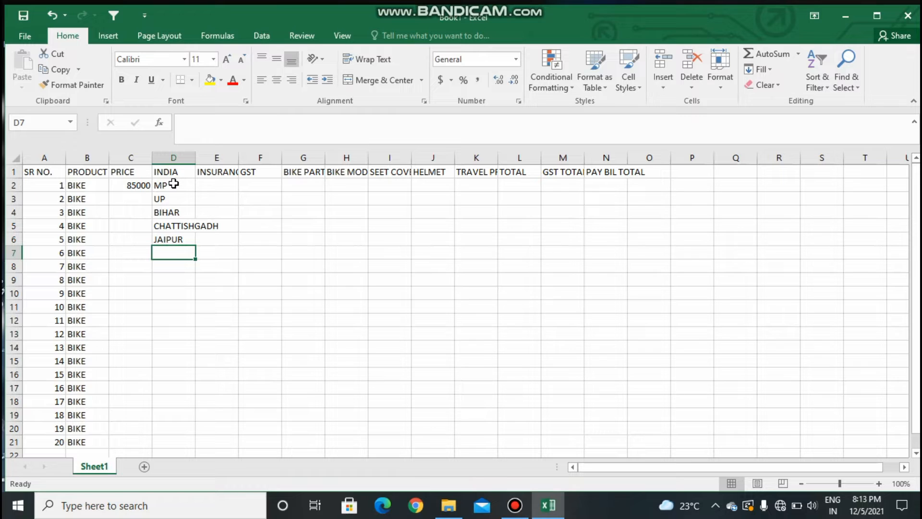
Enter the locations "MUMBAI" in D7 and "DILLHI" in D8.
{"action": "type", "text": "MUM"}
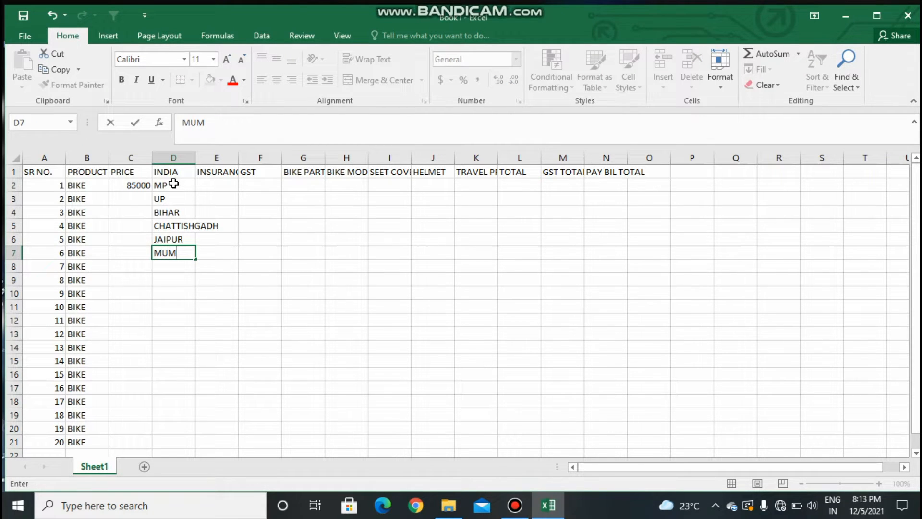
{"action": "type", "text": "BAI"}
{"action": "key", "text": "Return"}
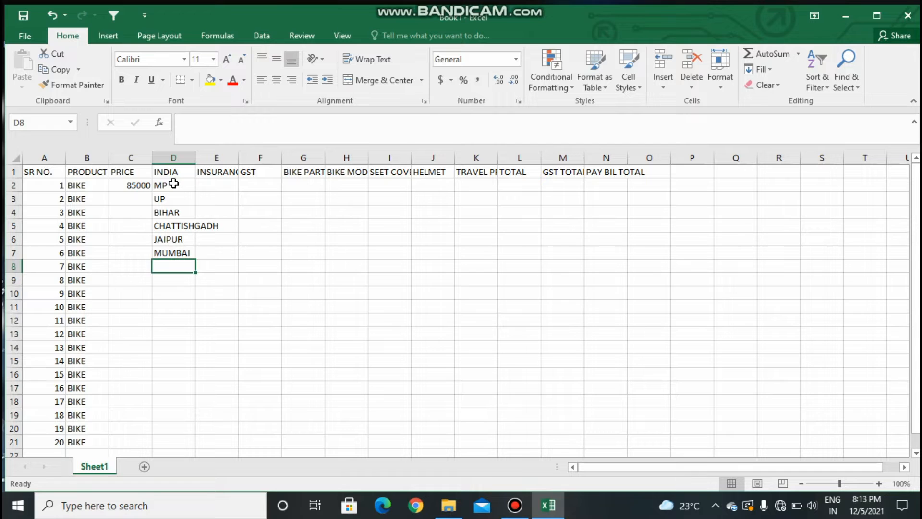
{"action": "type", "text": "DI"}
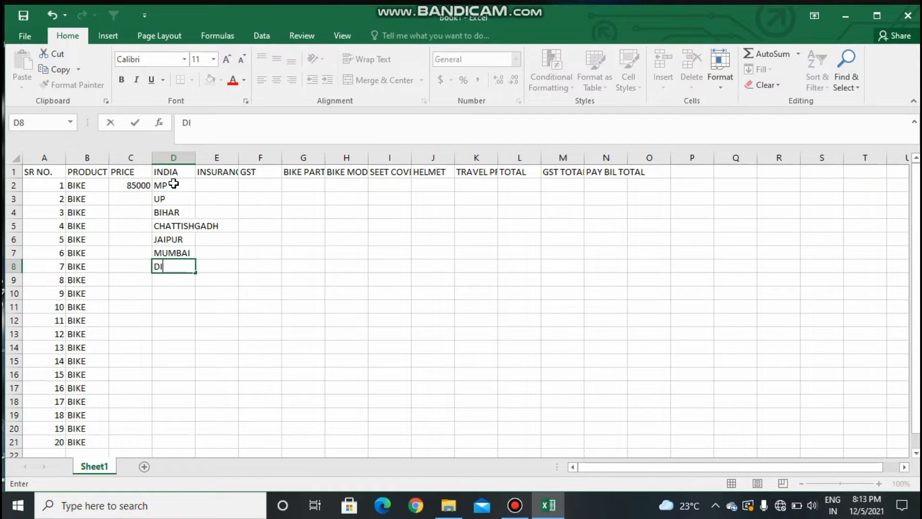
{"action": "type", "text": "LLHI"}
{"action": "key", "text": "Return"}
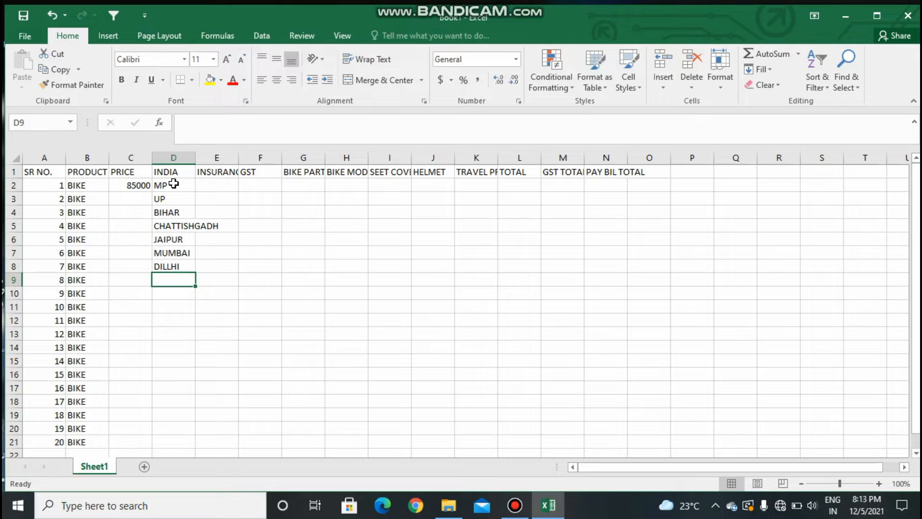
Enter the locations "PUNE" in D9 and "BHOPAL" in D10.
{"action": "type", "text": "PUNE"}
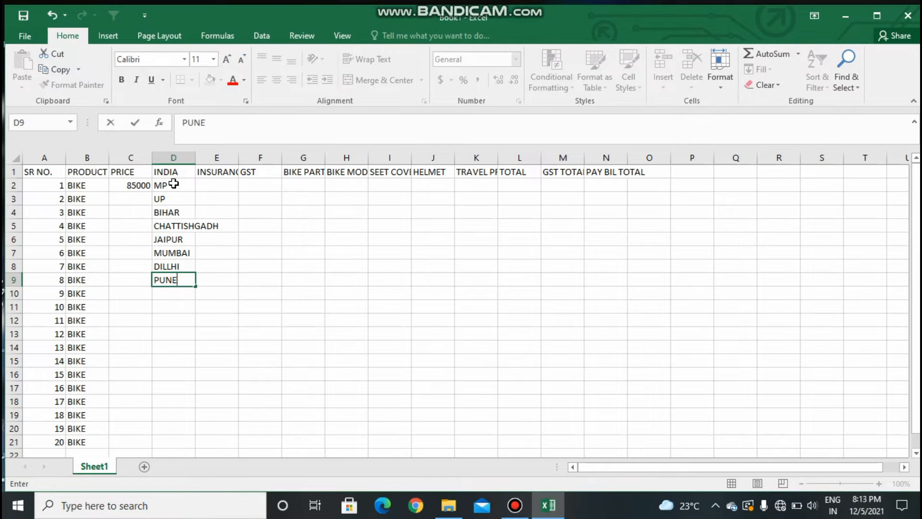
{"action": "key", "text": "Return"}
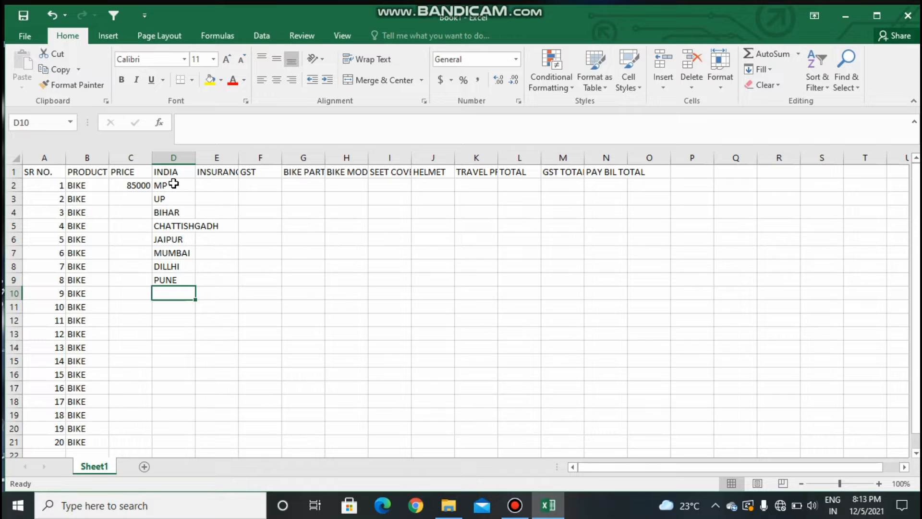
{"action": "type", "text": "BHOPAL"}
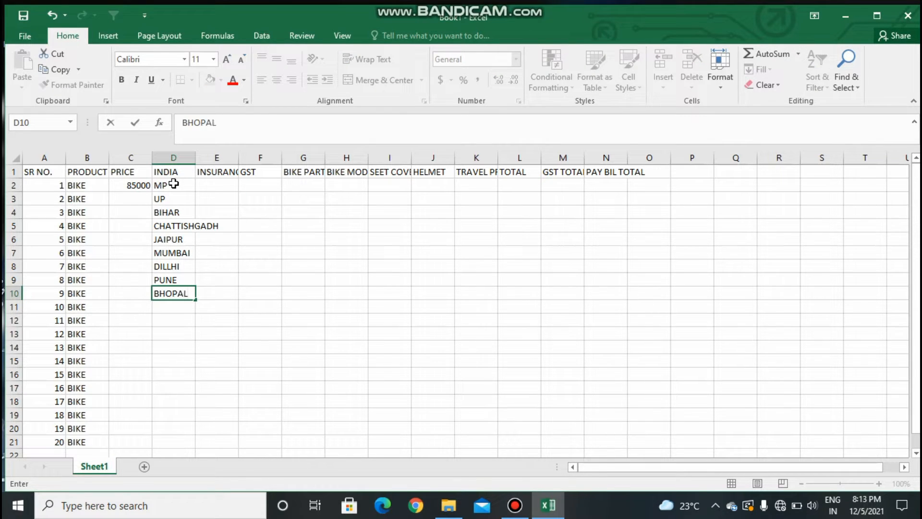
{"action": "key", "text": "Return"}
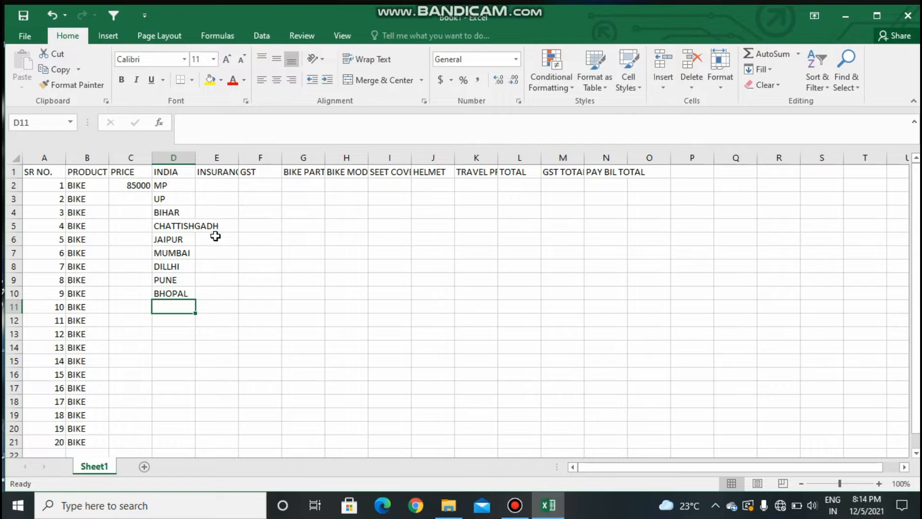
Repeat the location list from D2:D10 down the INDIA column through D21.
{"action": "left_click", "coordinate": [166, 184]}
{"action": "left_click_drag", "start_coordinate": [174, 226], "coordinate": [196, 445]}
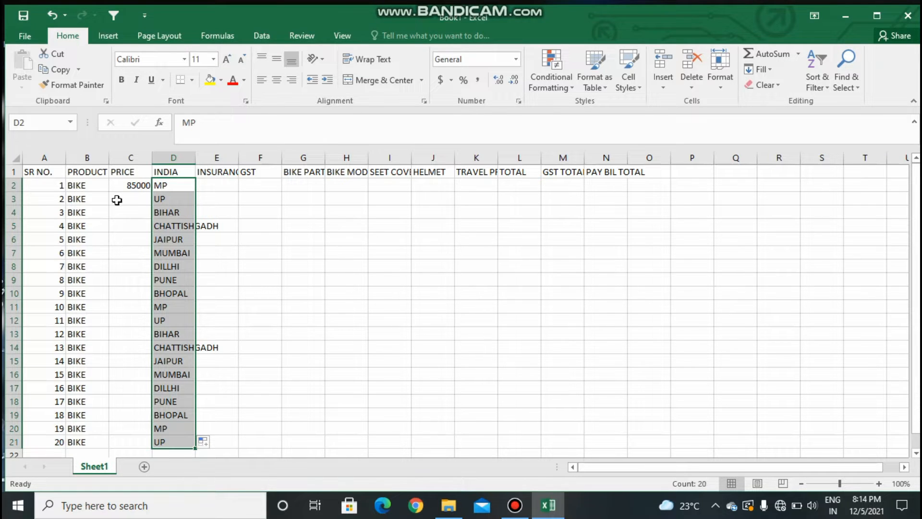
Enter the insurance amount 5000 in E2 and fill it down through E21.
{"action": "left_click", "coordinate": [219, 183]}
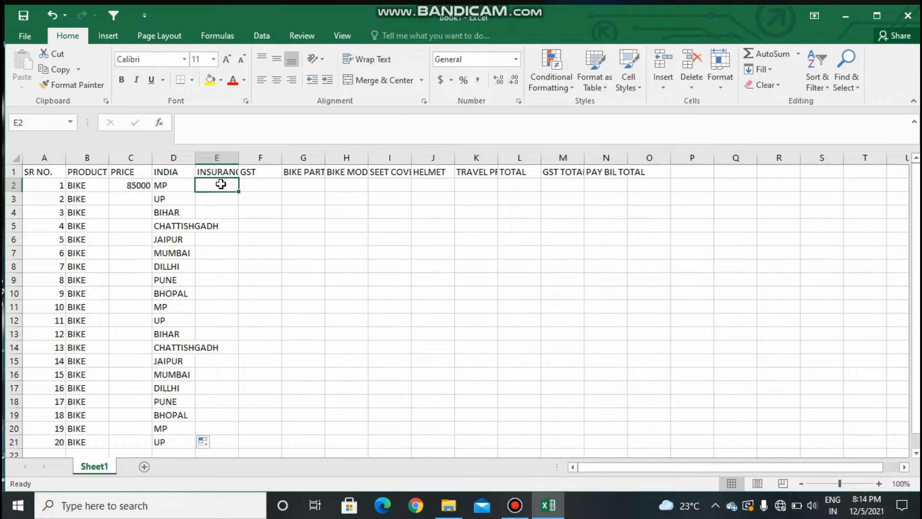
{"action": "type", "text": "5000"}
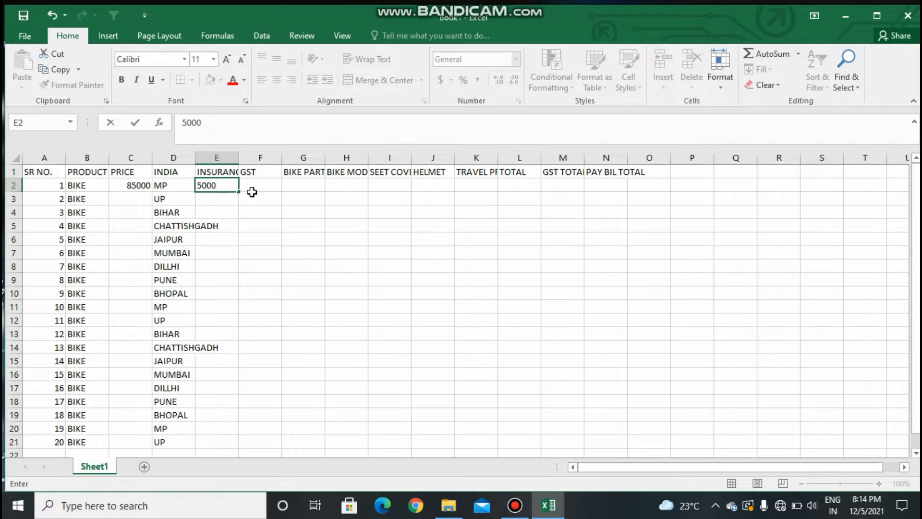
{"action": "left_click_drag", "start_coordinate": [240, 191], "coordinate": [254, 448]}
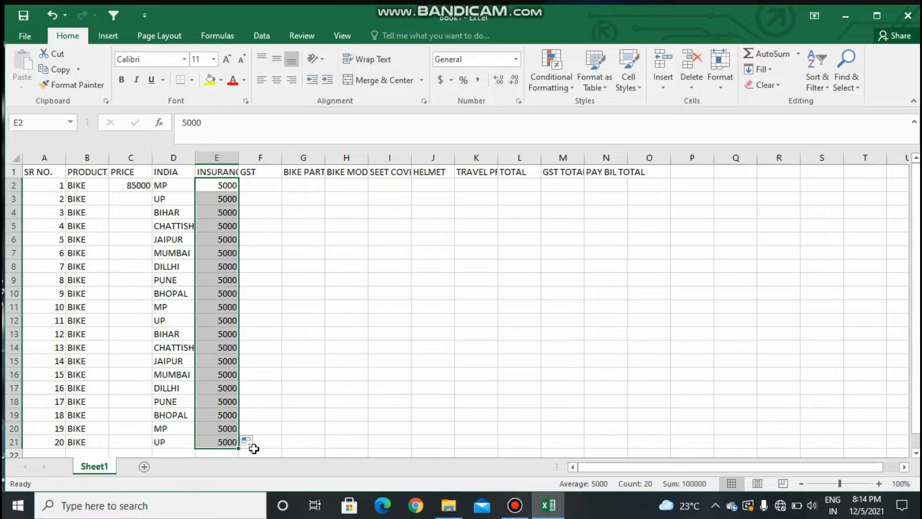
Enter the GST rate 18% in F2 and fill it down through F21.
{"action": "left_click", "coordinate": [264, 186]}
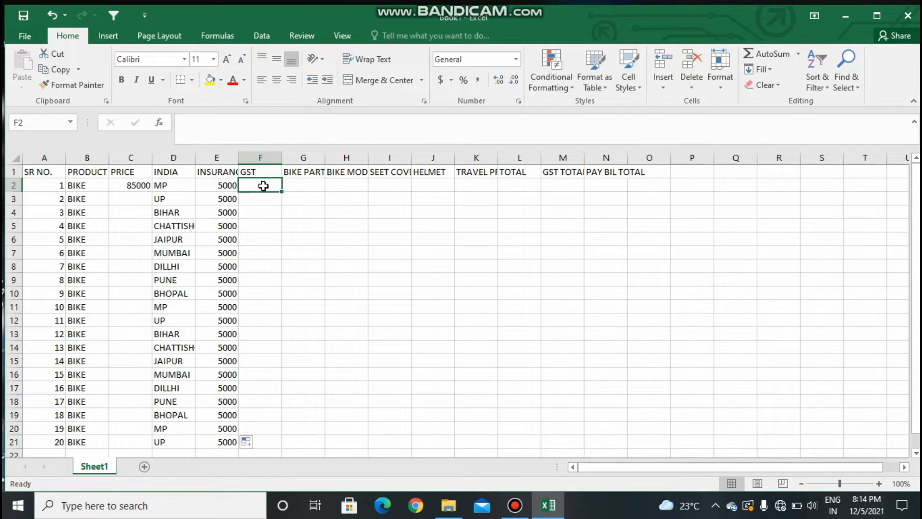
{"action": "type", "text": "18"}
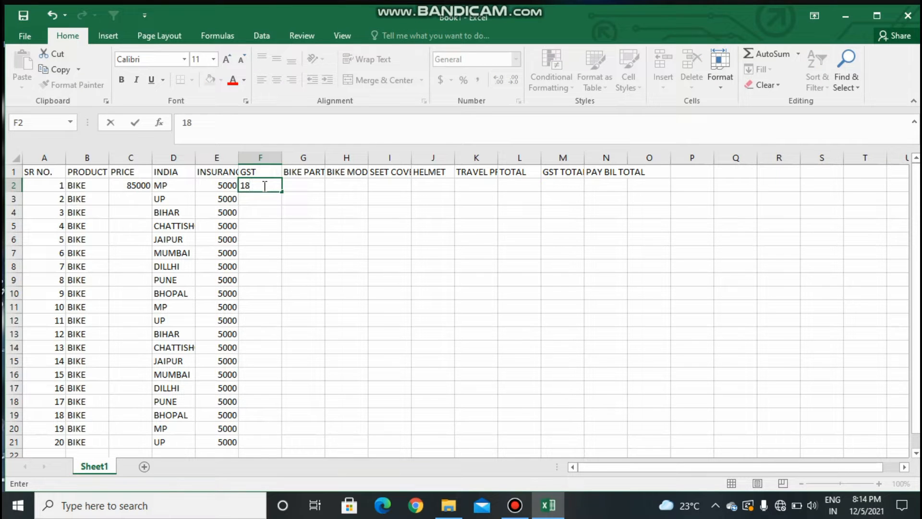
{"action": "type", "text": "%"}
{"action": "left_click_drag", "start_coordinate": [282, 195], "coordinate": [281, 452]}
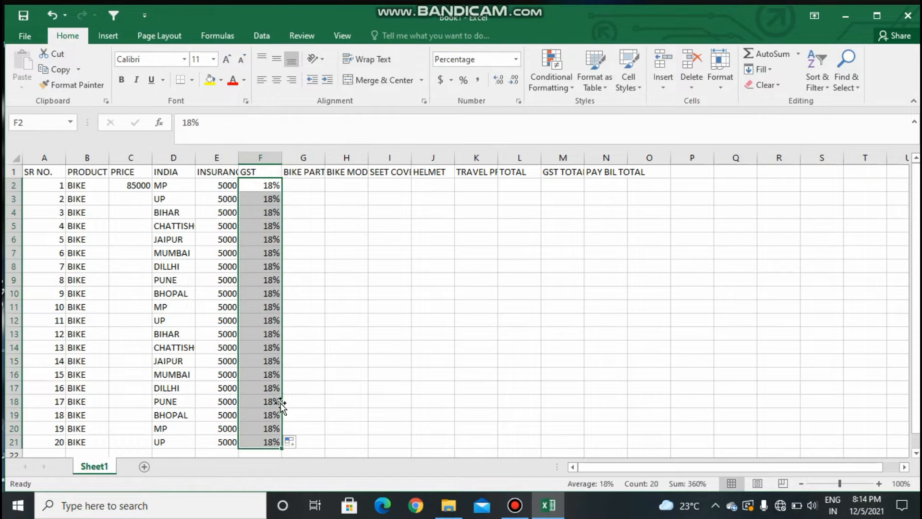
Enter "FREE" for the bike parts in G2 and fill it down through G21.
{"action": "left_click", "coordinate": [323, 187]}
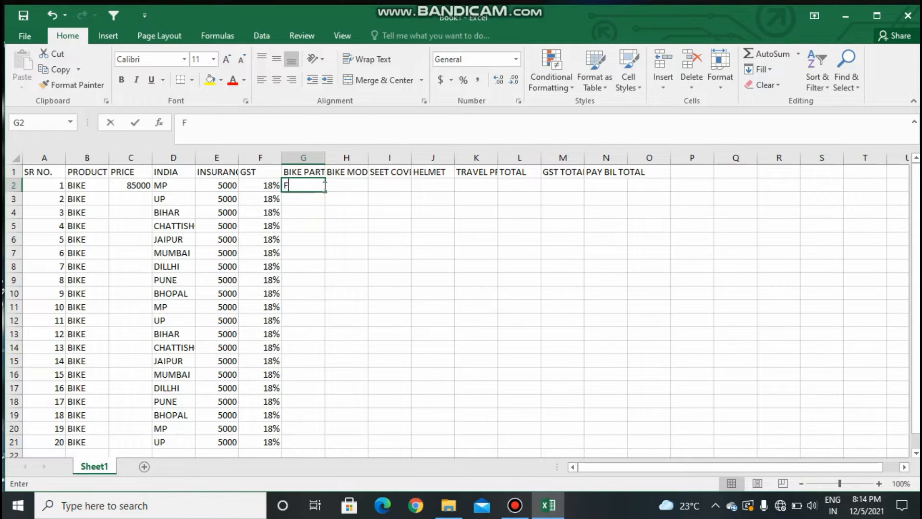
{"action": "type", "text": "FREE"}
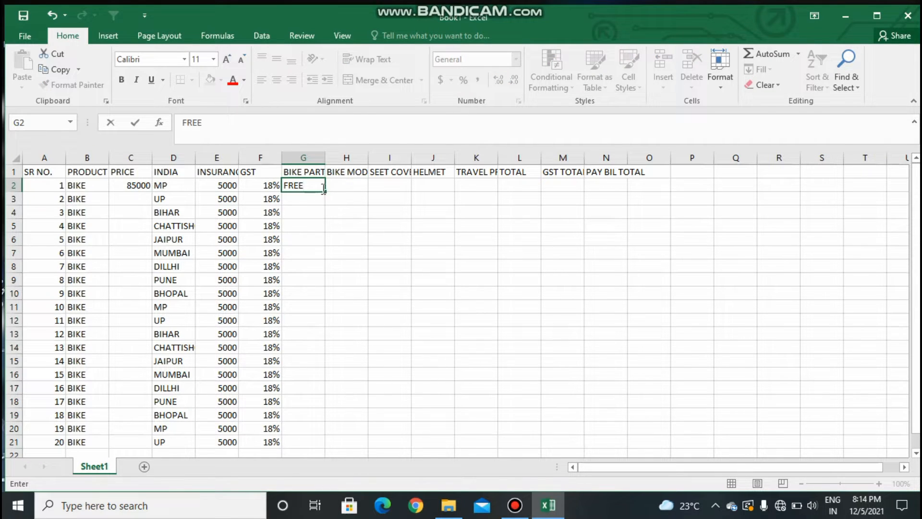
{"action": "left_click_drag", "start_coordinate": [325, 193], "coordinate": [326, 445]}
Enter the bike models "HONDA SP 125 DOM" in H2 and "HONDA SP 125 DISK" in H3.
{"action": "left_click", "coordinate": [353, 187]}
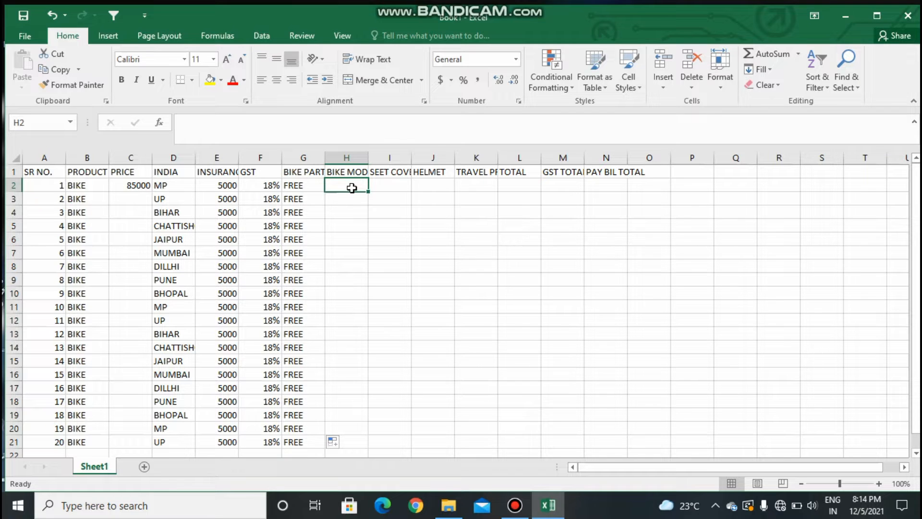
{"action": "type", "text": "HONDA"}
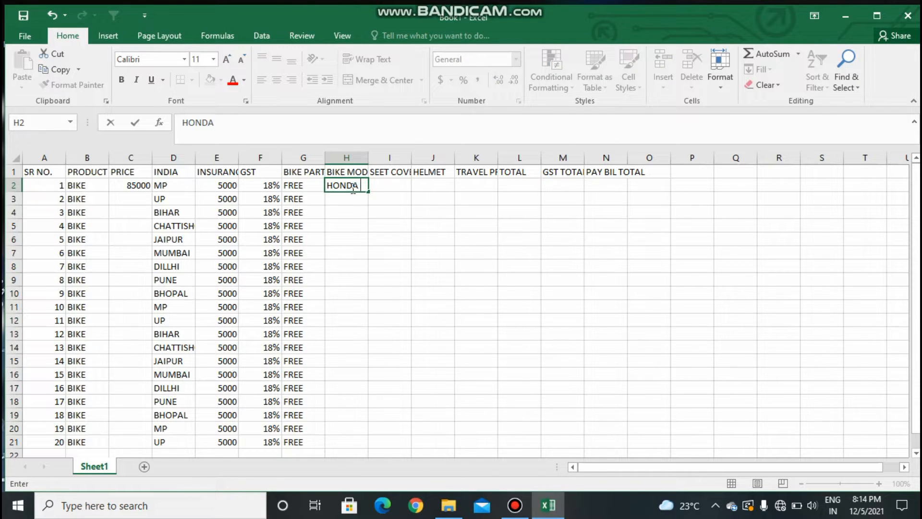
{"action": "type", "text": " SP"}
{"action": "type", "text": "125 DOM"}
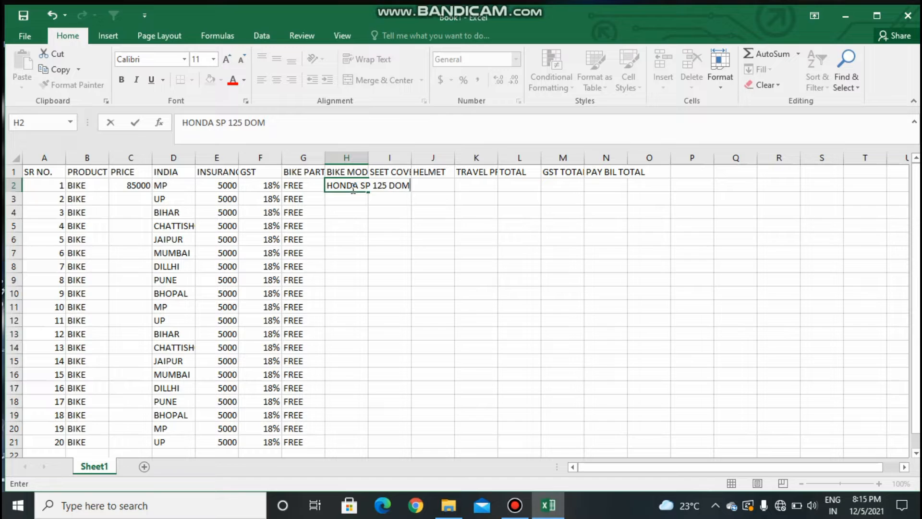
{"action": "key", "text": "Return"}
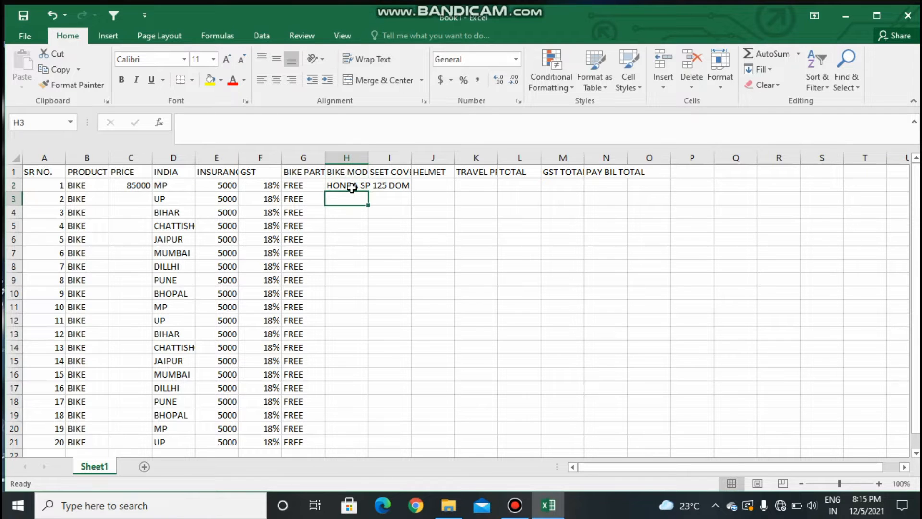
{"action": "type", "text": "HONDA "}
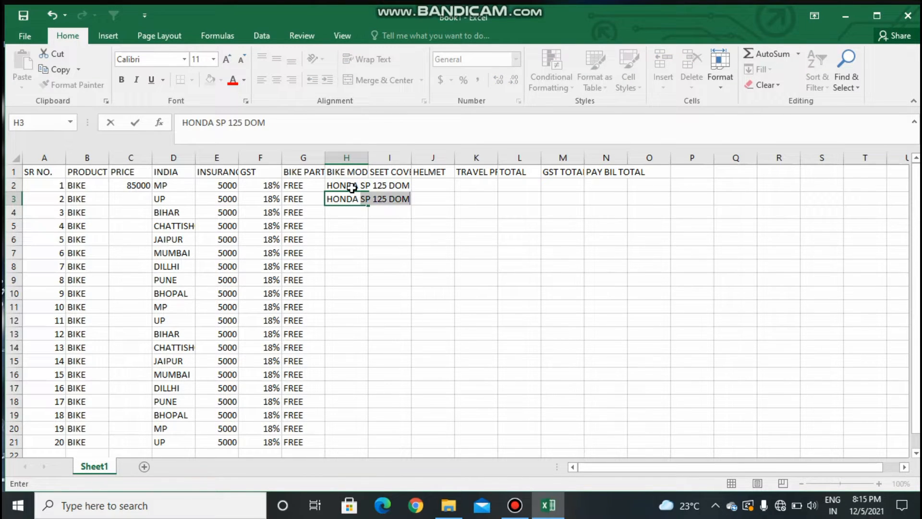
{"action": "type", "text": "SP 125 DISK"}
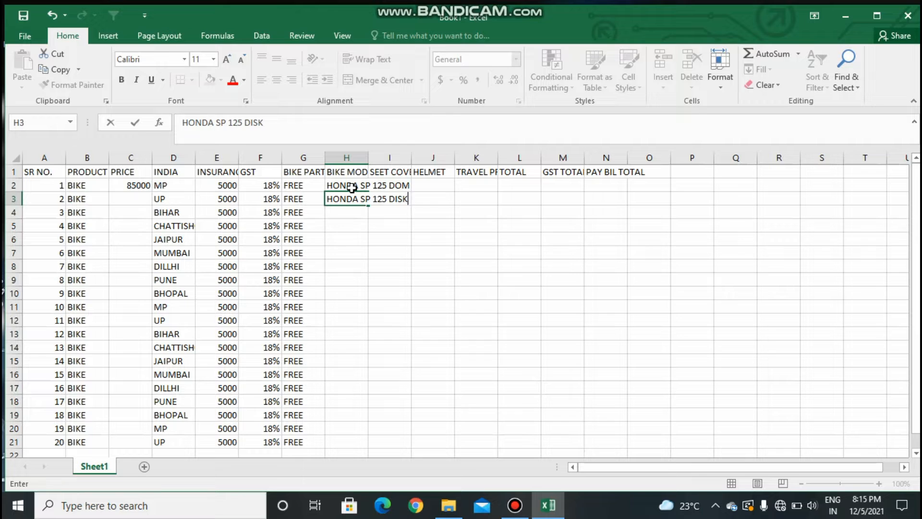
{"action": "left_click", "coordinate": [354, 217]}
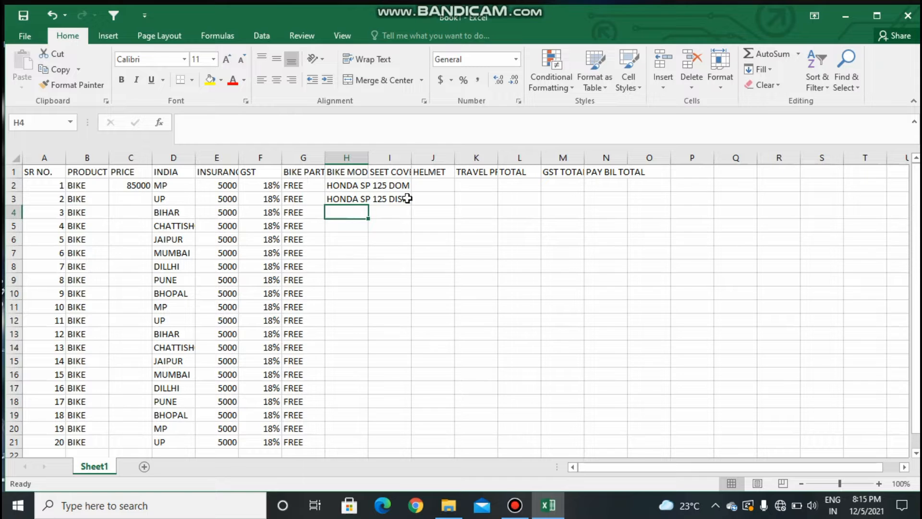
Enter "FREE" for the helmet in J2 and fill it down through J21.
{"action": "left_click", "coordinate": [432, 187]}
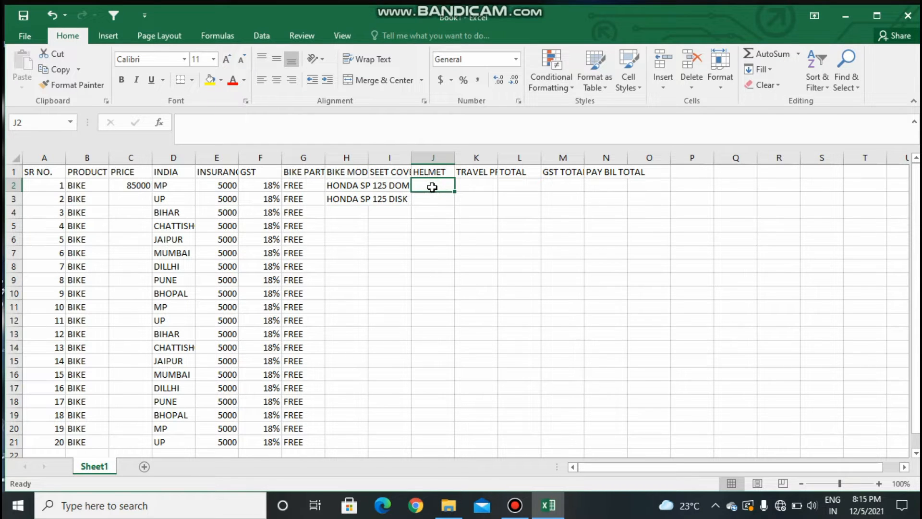
{"action": "type", "text": "FREE"}
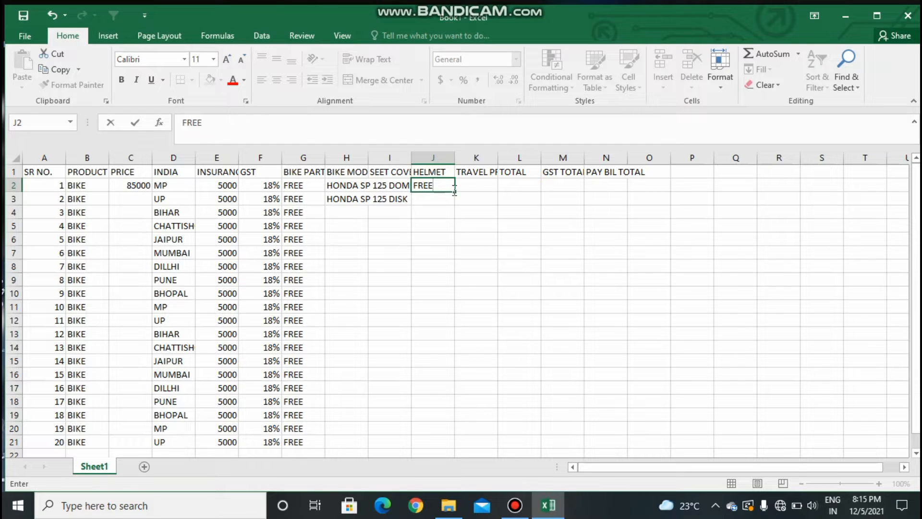
{"action": "left_click_drag", "start_coordinate": [458, 194], "coordinate": [467, 441]}
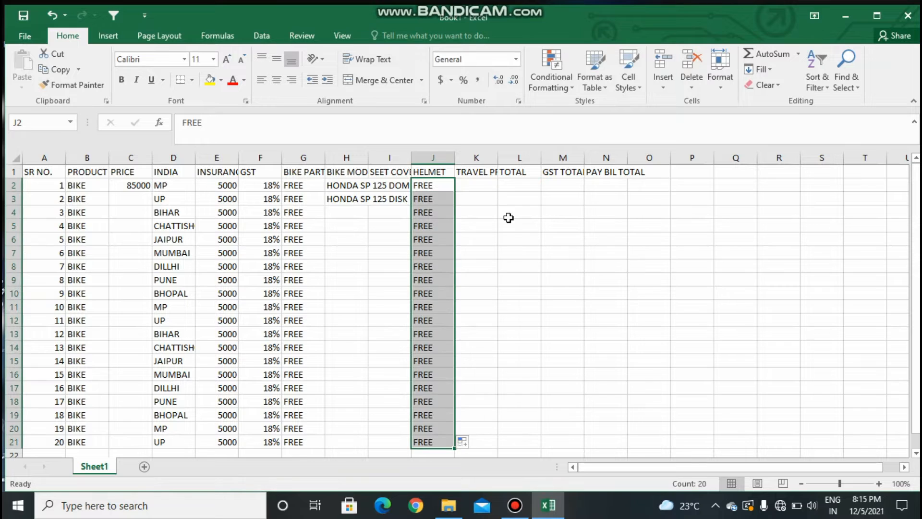
Enter the travel price 5000 in K2 and fill it down through K21.
{"action": "left_click", "coordinate": [474, 183]}
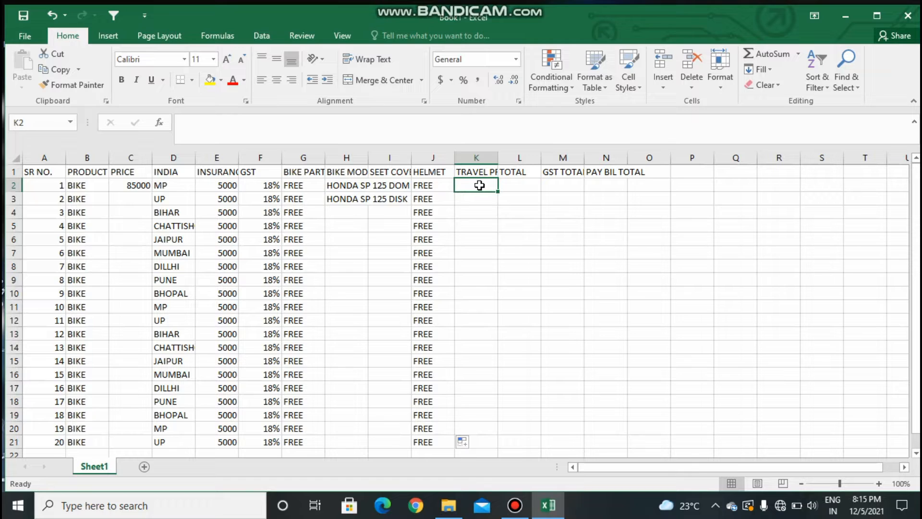
{"action": "type", "text": "5000"}
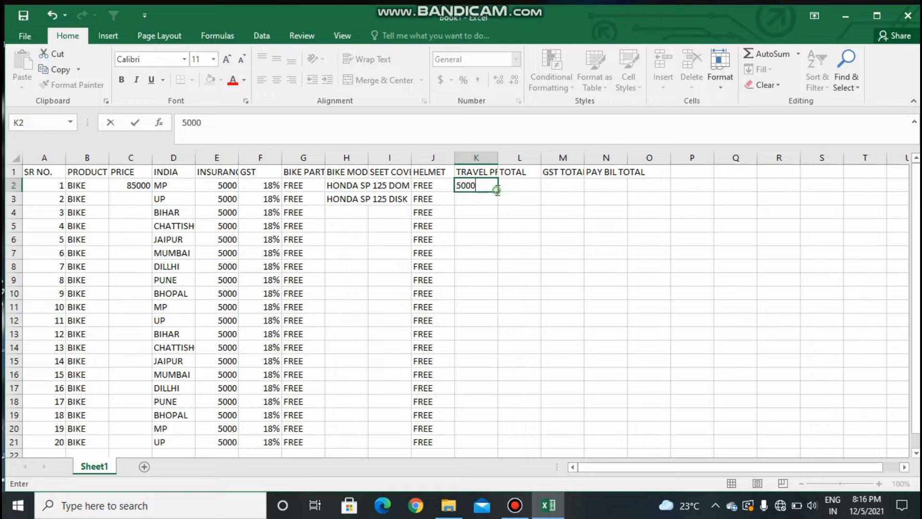
{"action": "left_click", "coordinate": [496, 188]}
{"action": "left_click_drag", "start_coordinate": [498, 191], "coordinate": [503, 441]}
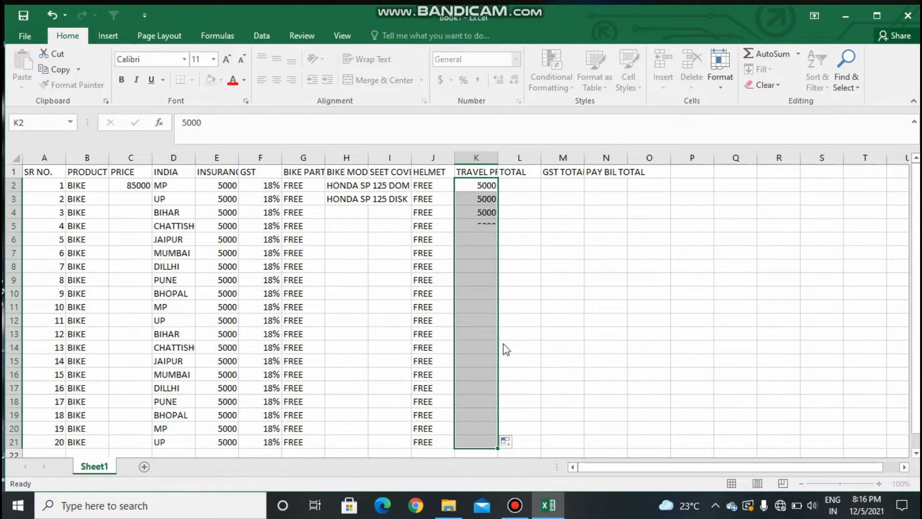
{"action": "left_click", "coordinate": [520, 188]}
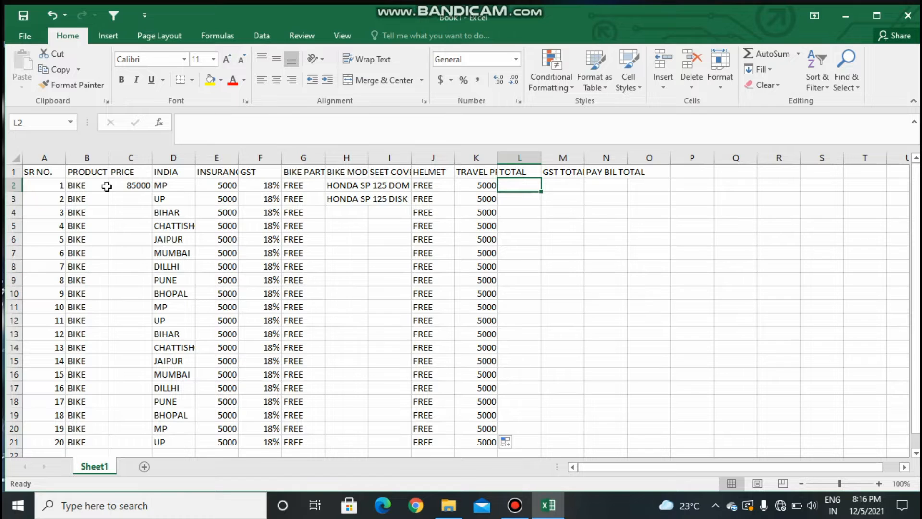
Enter the price 90000 in C3 and extend the series from C2:C3 down through C21.
{"action": "left_click", "coordinate": [120, 198]}
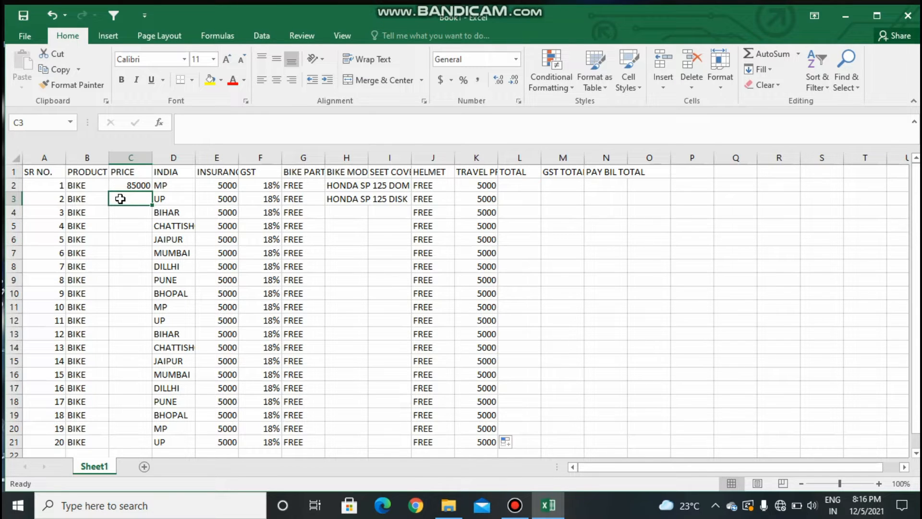
{"action": "type", "text": "90"}
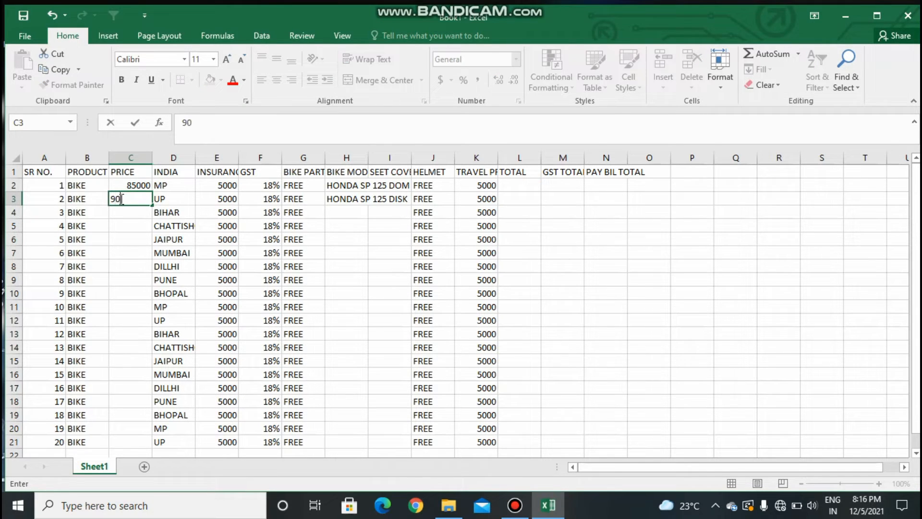
{"action": "type", "text": "000"}
{"action": "left_click", "coordinate": [124, 222]}
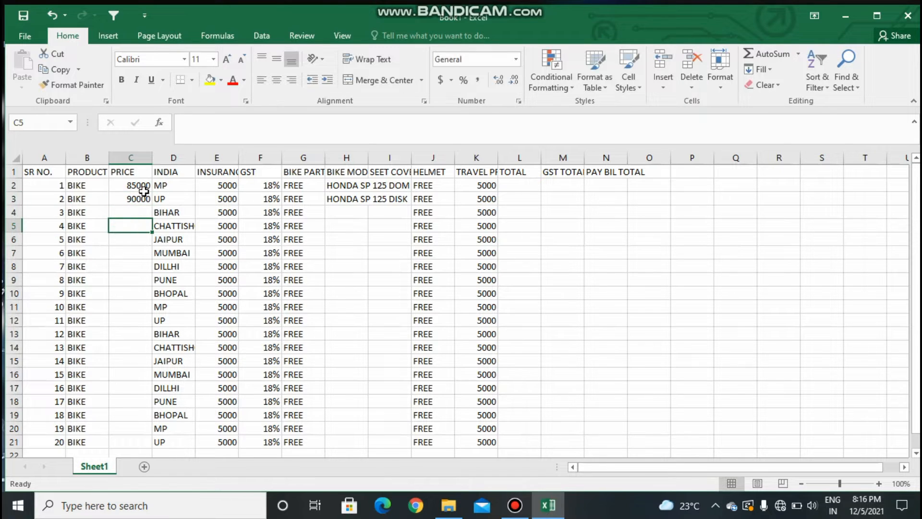
{"action": "left_click_drag", "start_coordinate": [127, 185], "coordinate": [177, 444]}
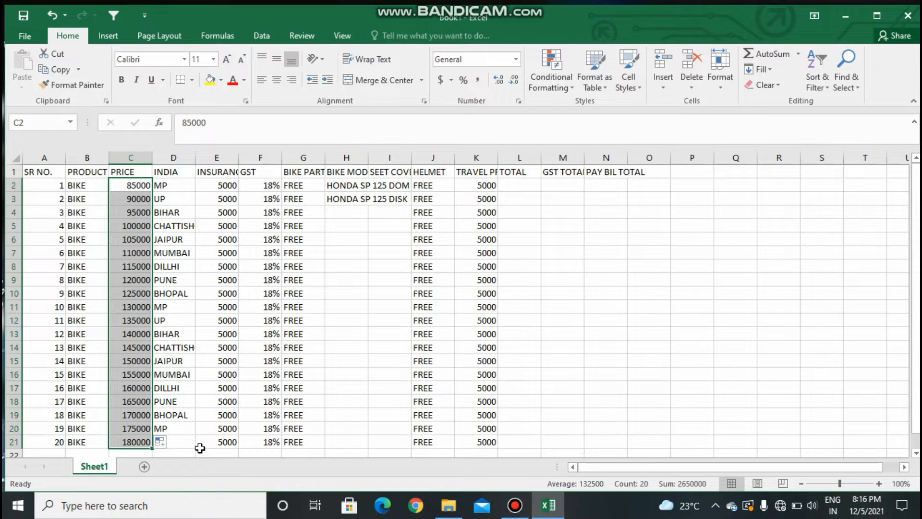
{"action": "left_click", "coordinate": [198, 446]}
{"action": "left_click", "coordinate": [170, 443]}
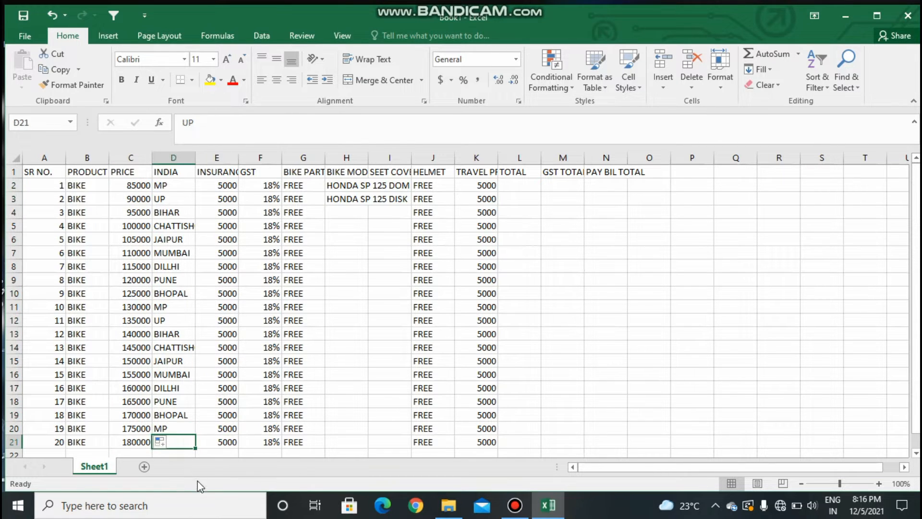
{"action": "left_click", "coordinate": [634, 367]}
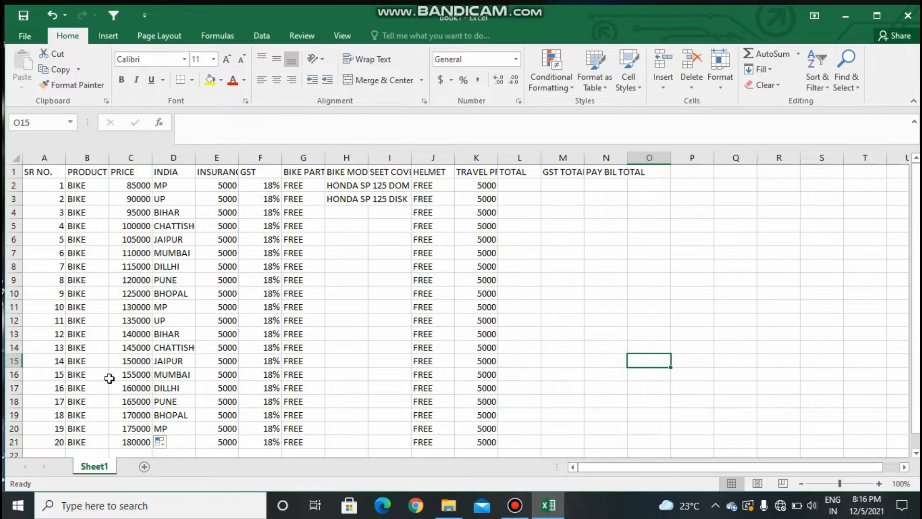
Copy the location "MP" from D20 down into D21.
{"action": "left_click", "coordinate": [172, 430]}
{"action": "left_click_drag", "start_coordinate": [196, 435], "coordinate": [196, 448]}
{"action": "left_click", "coordinate": [711, 332]}
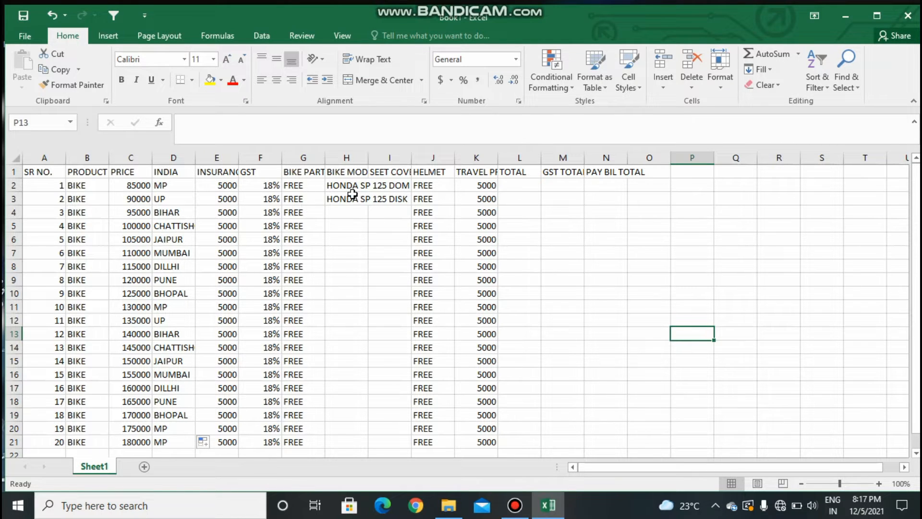
Repeat the two bike models from H2:H3 down the column through H21.
{"action": "left_click_drag", "start_coordinate": [352, 186], "coordinate": [436, 445]}
{"action": "left_click", "coordinate": [618, 350]}
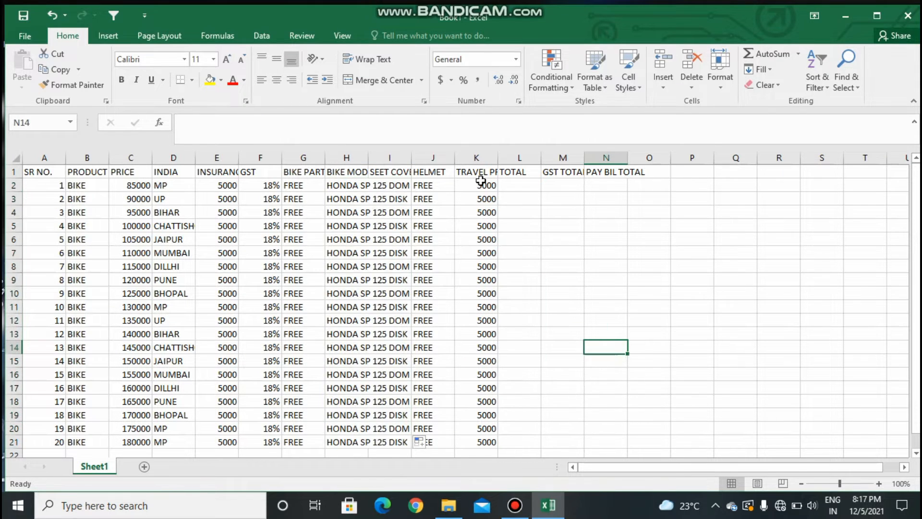
{"action": "left_click", "coordinate": [519, 181]}
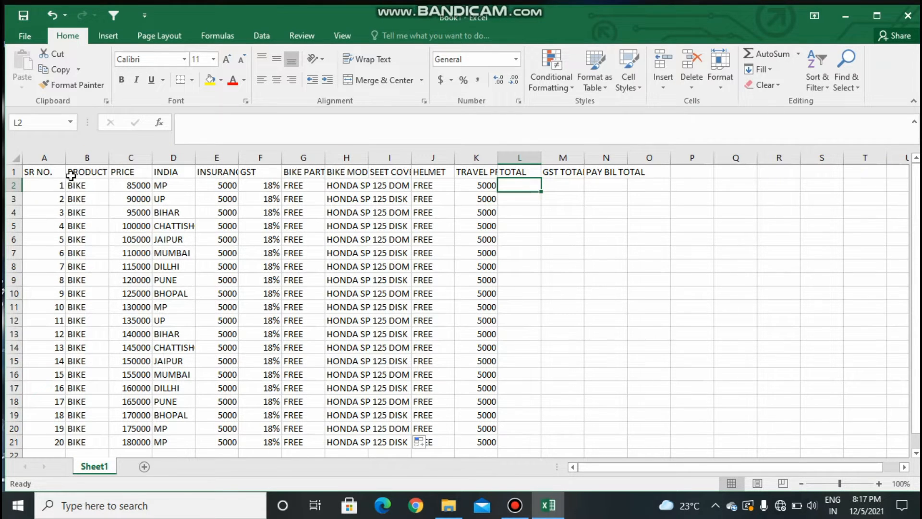
Fit the widths of columns A to F, H and I to their contents.
{"action": "left_click_drag", "start_coordinate": [66, 157], "coordinate": [133, 157]}
{"action": "double_click", "coordinate": [177, 156]}
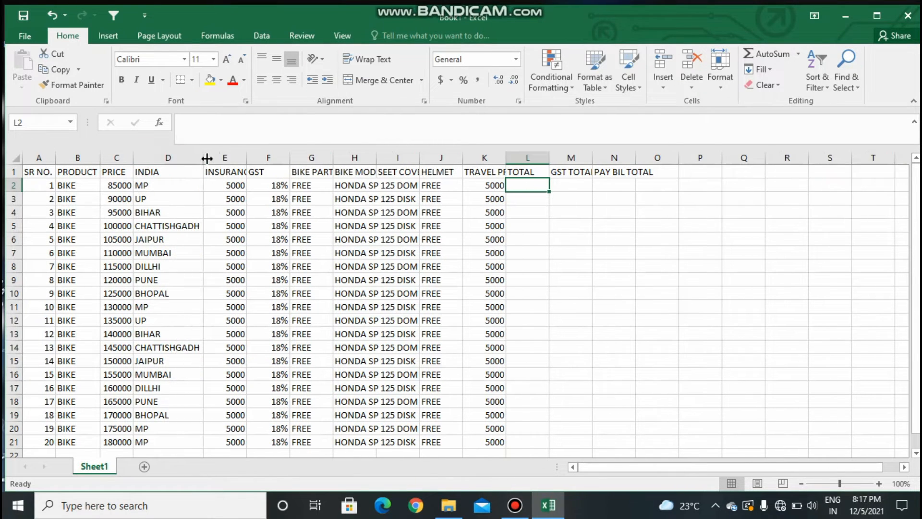
{"action": "double_click", "coordinate": [247, 156]}
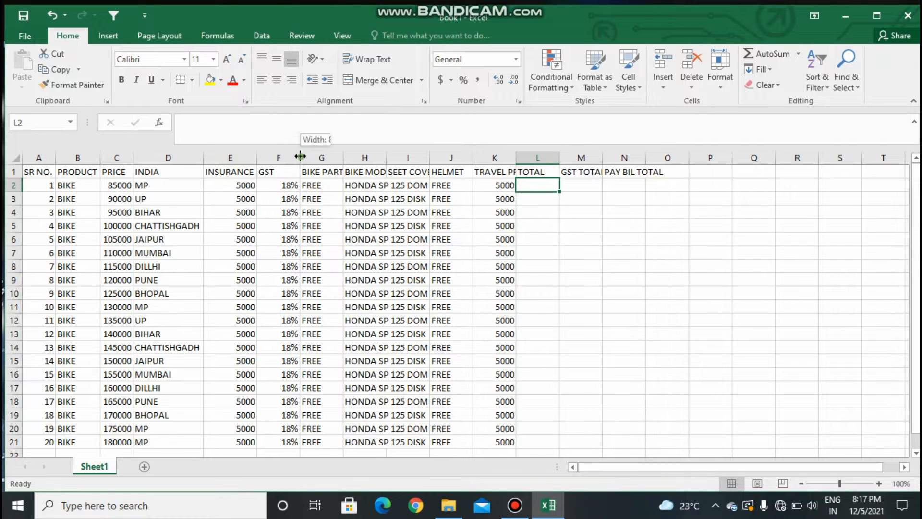
{"action": "double_click", "coordinate": [299, 157]}
{"action": "double_click", "coordinate": [365, 156]}
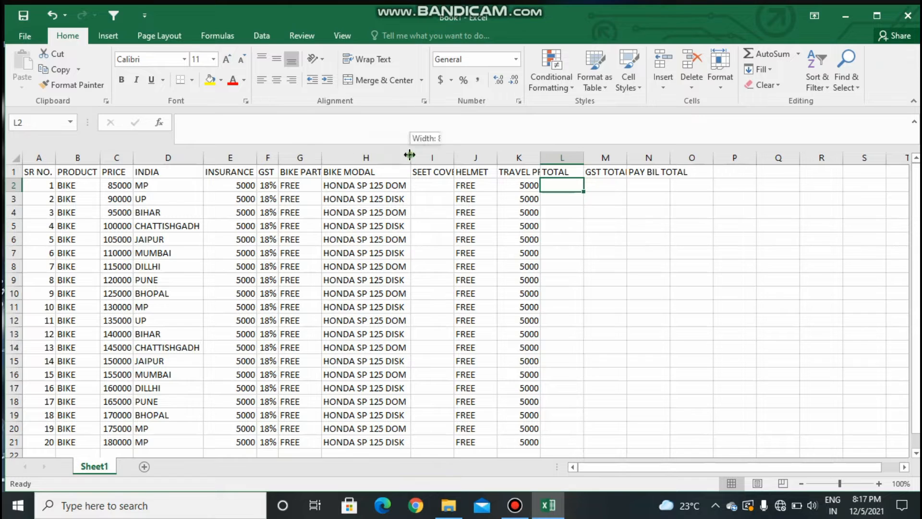
{"action": "double_click", "coordinate": [453, 159]}
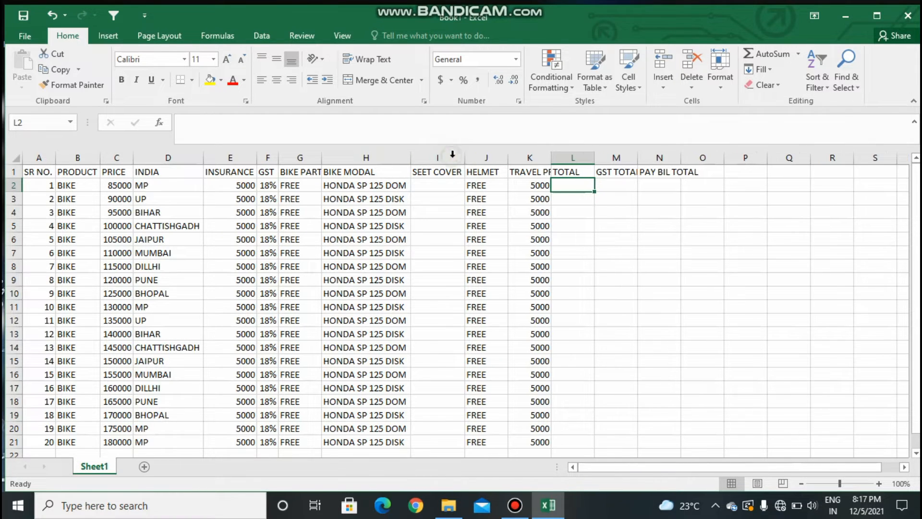
Fit the widths of columns K to N so the travel price and total headings show in full.
{"action": "left_click", "coordinate": [509, 144]}
{"action": "left_click", "coordinate": [550, 158]}
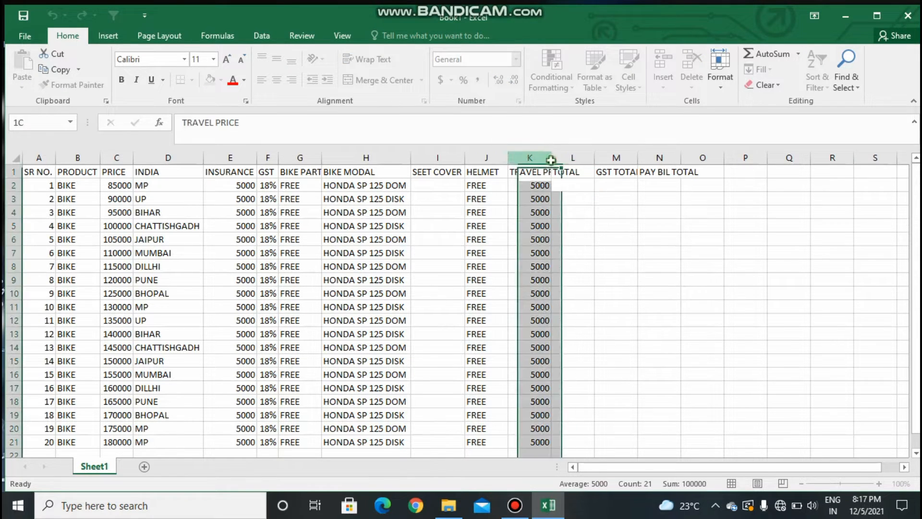
{"action": "left_click_drag", "start_coordinate": [551, 160], "coordinate": [650, 158]}
{"action": "double_click", "coordinate": [693, 157]}
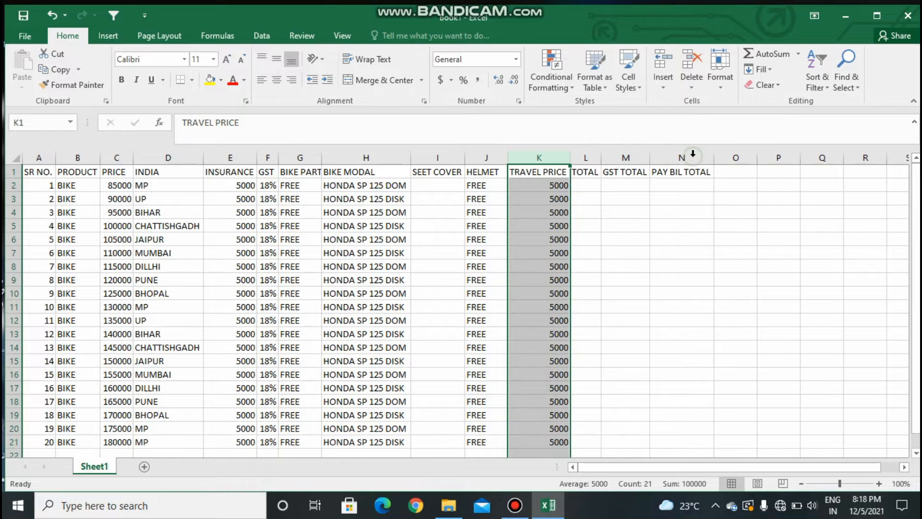
Enter "FREE" as the seat cover value in I2 and fill it down through I21.
{"action": "left_click", "coordinate": [429, 186]}
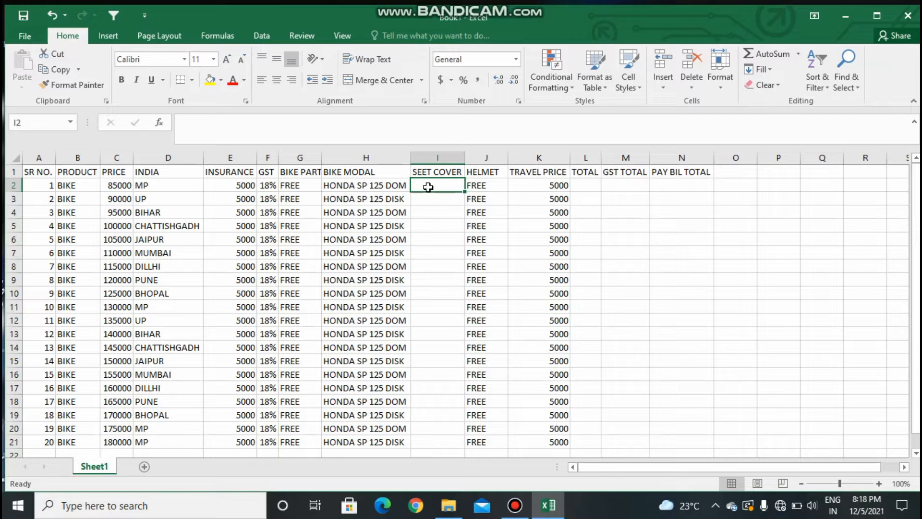
{"action": "type", "text": "FREE"}
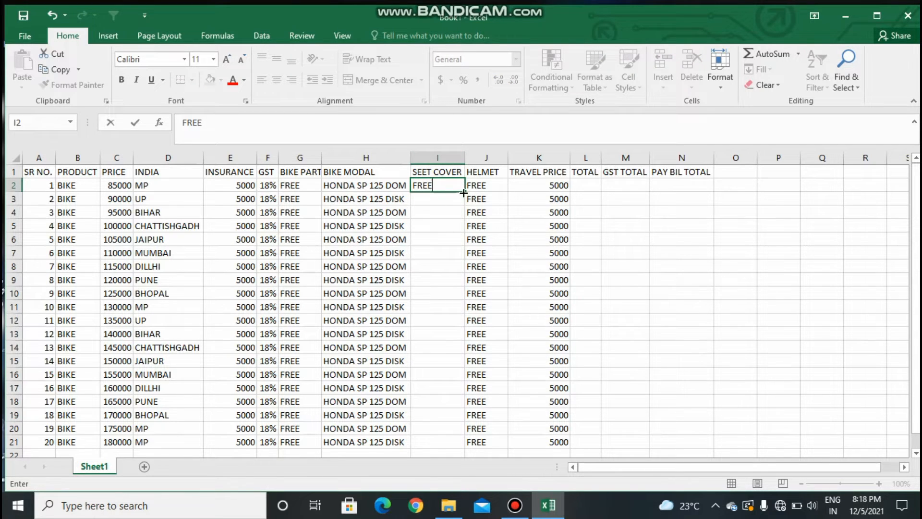
{"action": "left_click_drag", "start_coordinate": [463, 192], "coordinate": [525, 453]}
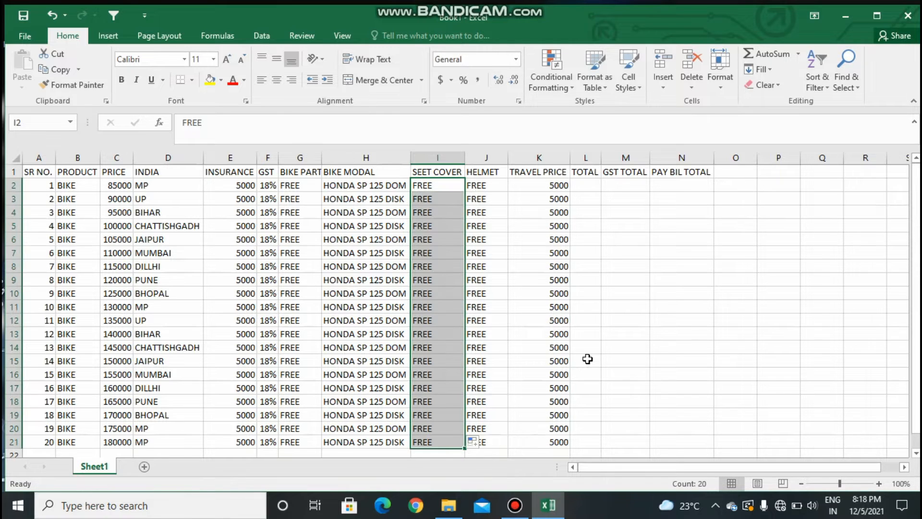
{"action": "left_click", "coordinate": [662, 323]}
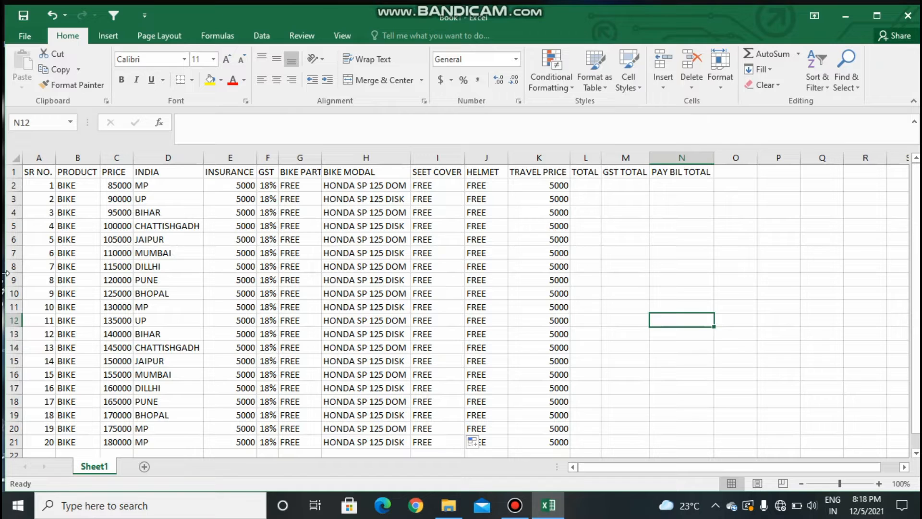
Calculate the first row's total in L2 from price, insurance and travel price with =SUM(C2+E2+K2).
{"action": "left_click", "coordinate": [594, 184]}
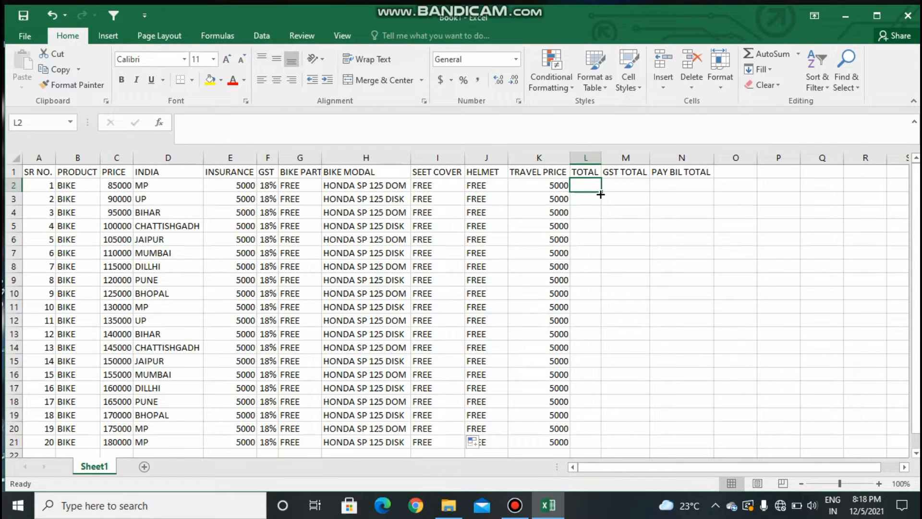
{"action": "type", "text": "="}
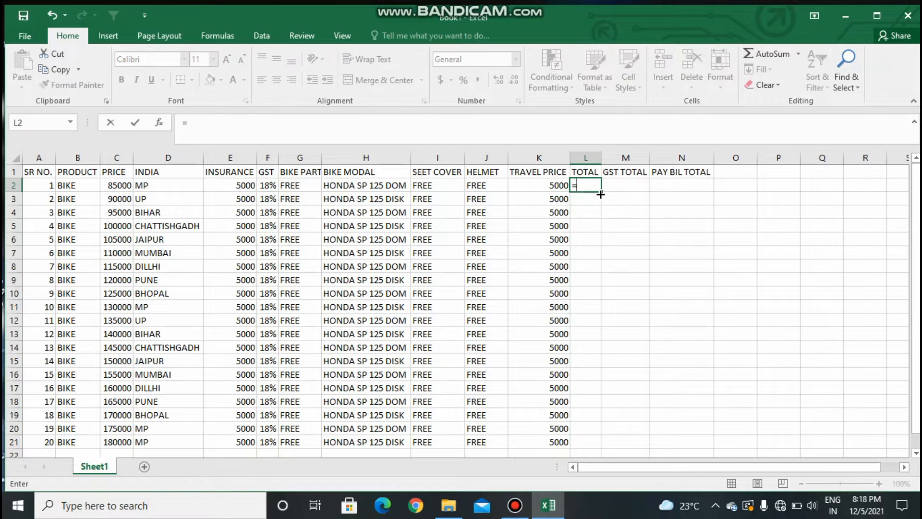
{"action": "type", "text": "SUM"}
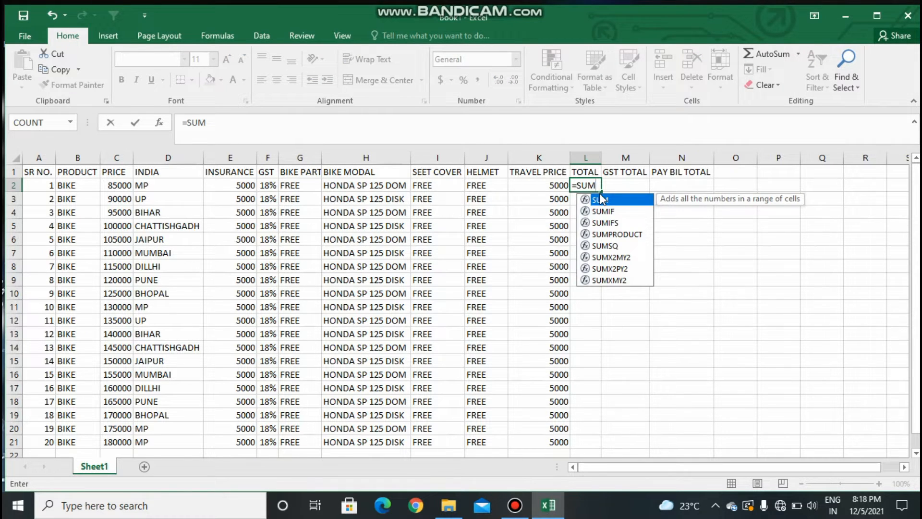
{"action": "double_click", "coordinate": [601, 199]}
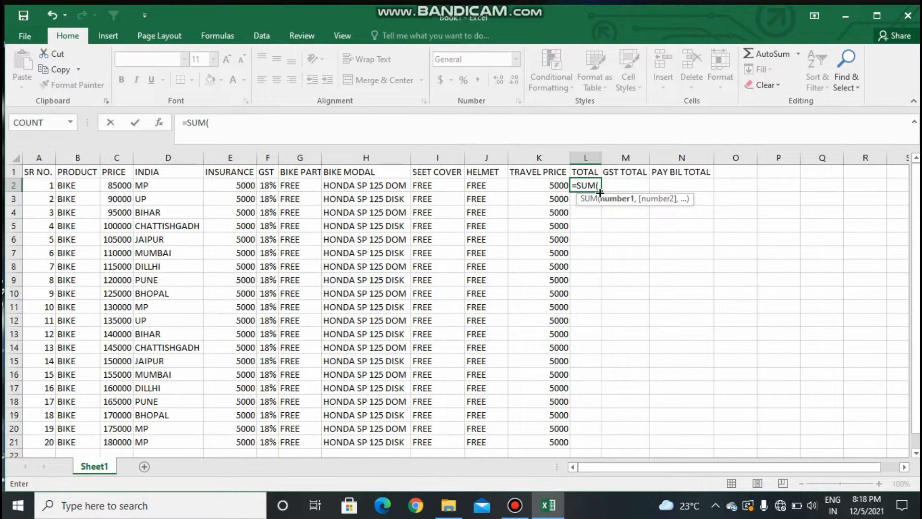
{"action": "left_click", "coordinate": [119, 185]}
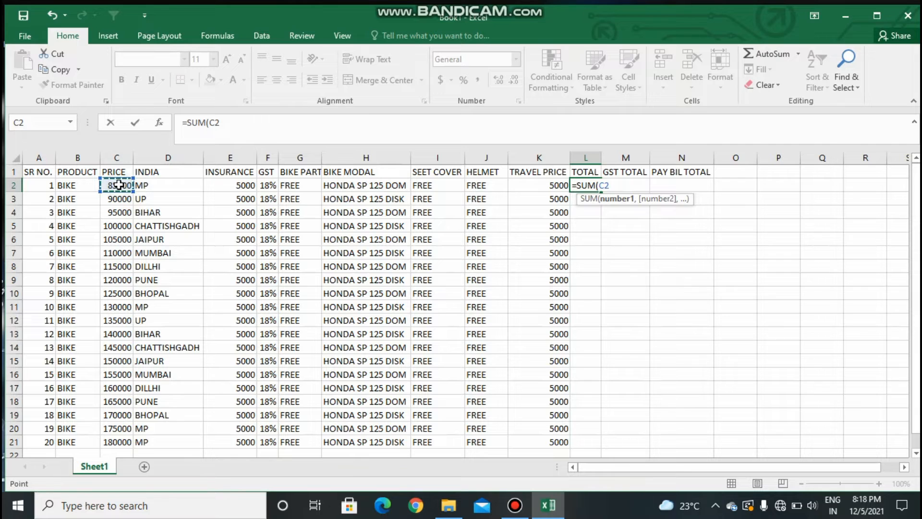
{"action": "type", "text": "+"}
{"action": "left_click", "coordinate": [227, 184]}
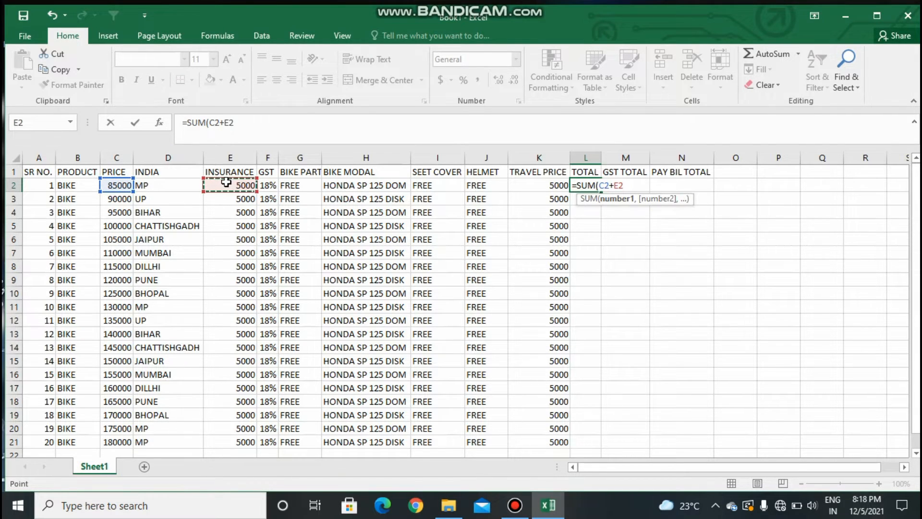
{"action": "type", "text": "+"}
{"action": "left_click", "coordinate": [553, 185]}
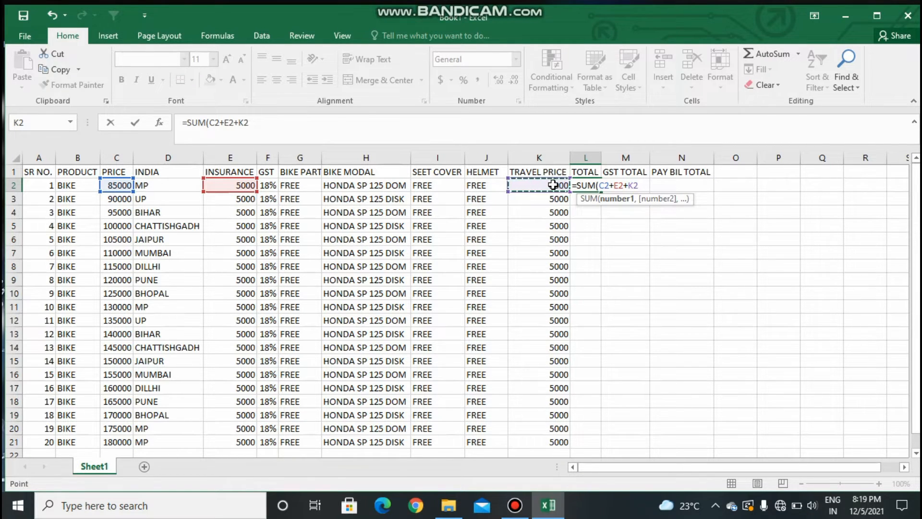
{"action": "type", "text": ")"}
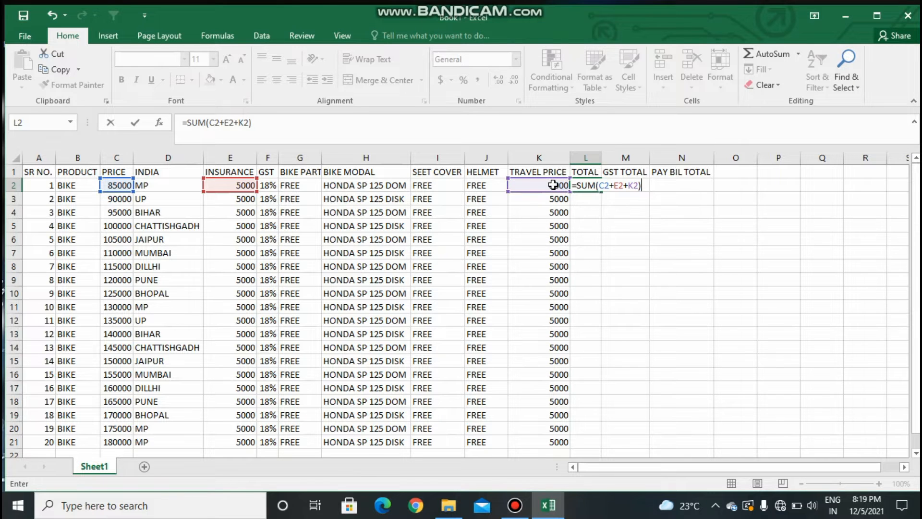
{"action": "key", "text": "Return"}
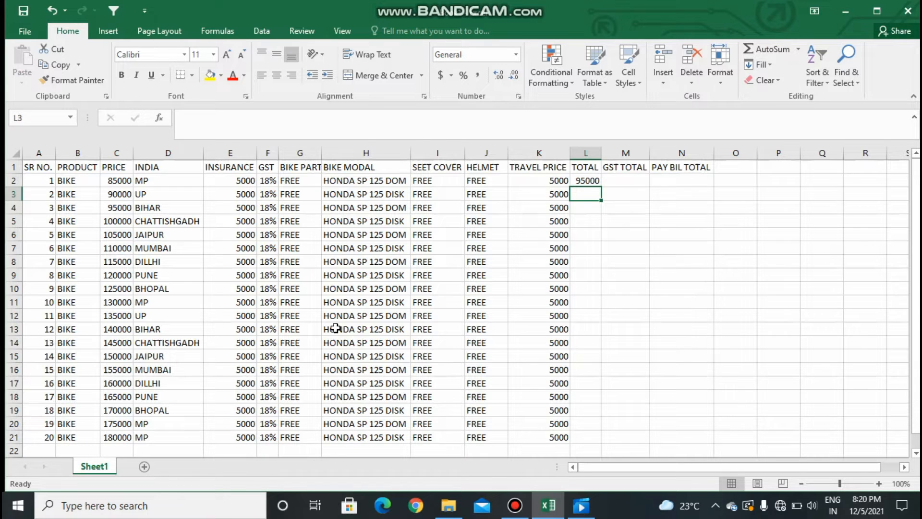
Enter =(C3+E3+K3) as the total in L3 and fill the formulas from L2:L3 down through L21.
{"action": "type", "text": "+"}
{"action": "key", "text": "BackSpace"}
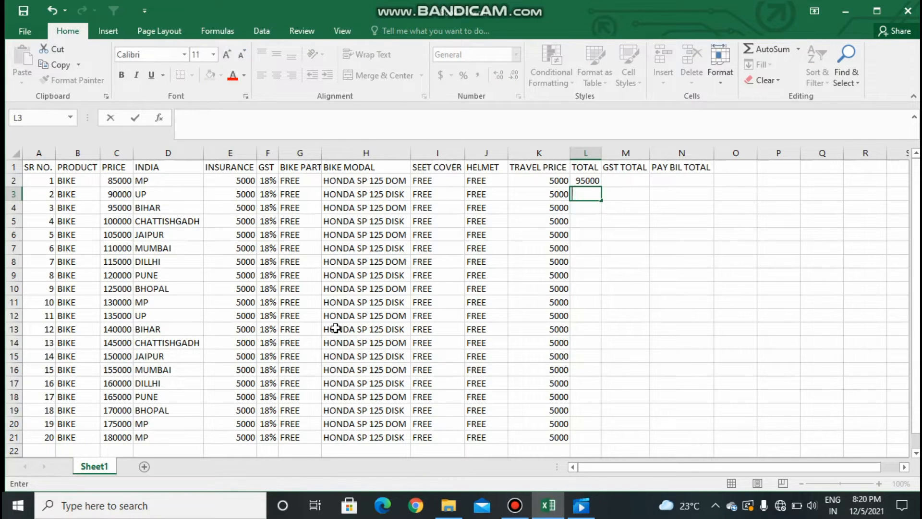
{"action": "type", "text": "=("}
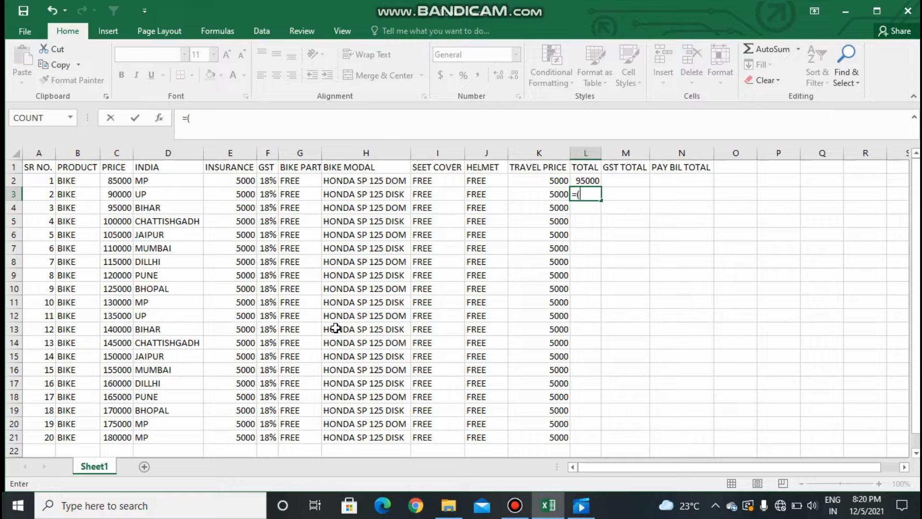
{"action": "left_click", "coordinate": [113, 193]}
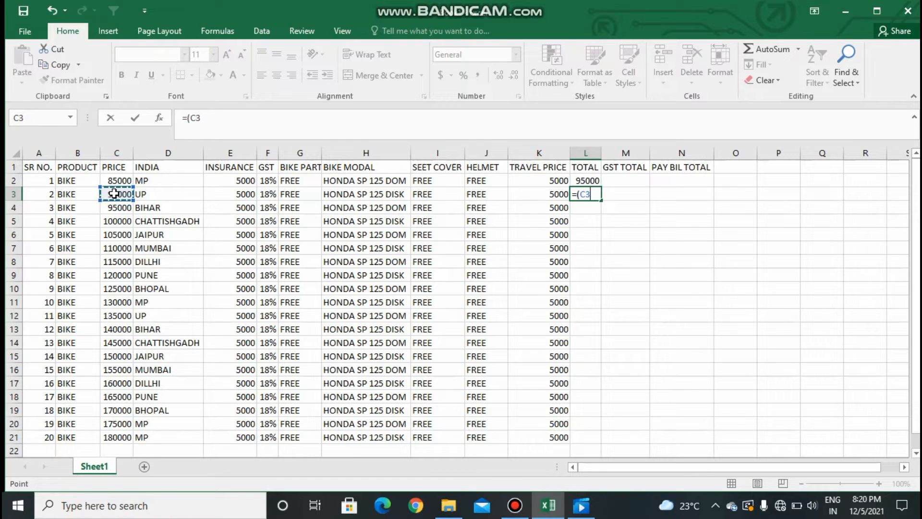
{"action": "type", "text": "+"}
{"action": "left_click", "coordinate": [239, 197]}
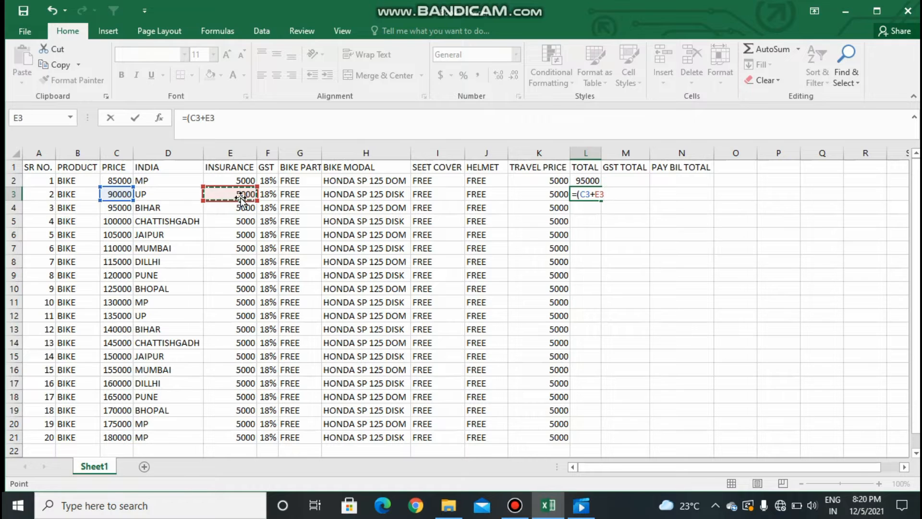
{"action": "type", "text": "+"}
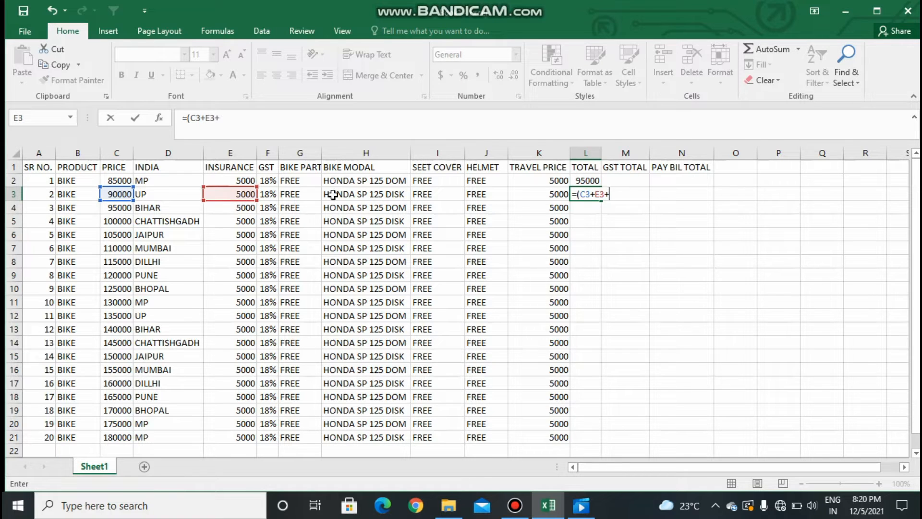
{"action": "left_click", "coordinate": [551, 194]}
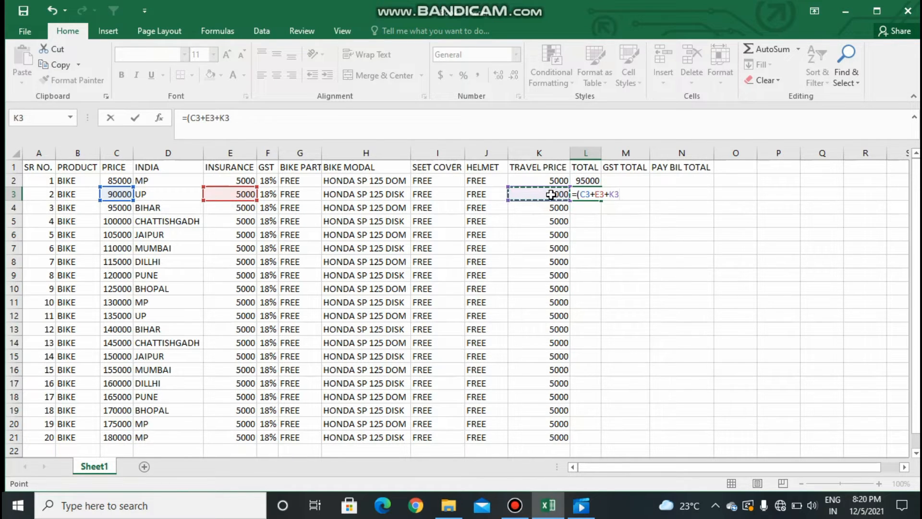
{"action": "type", "text": ")"}
{"action": "key", "text": "Return"}
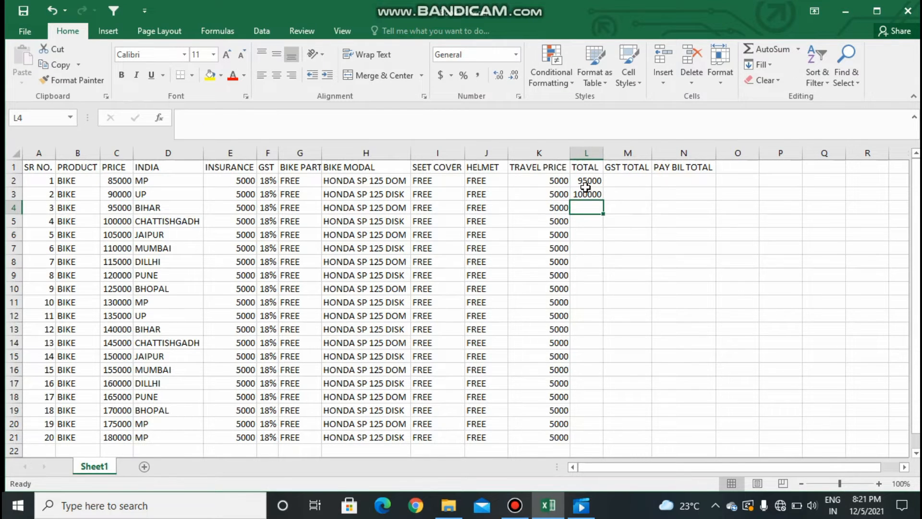
{"action": "left_click_drag", "start_coordinate": [588, 182], "coordinate": [627, 442]}
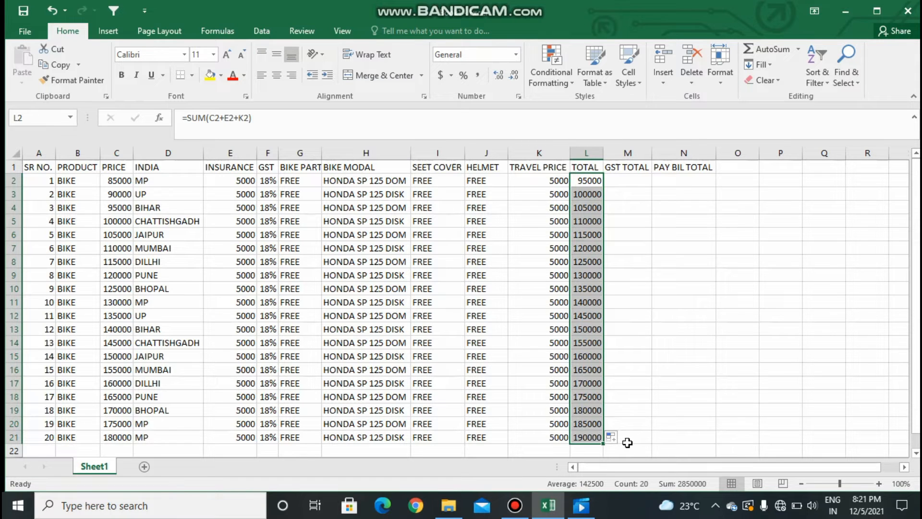
{"action": "left_click", "coordinate": [646, 341]}
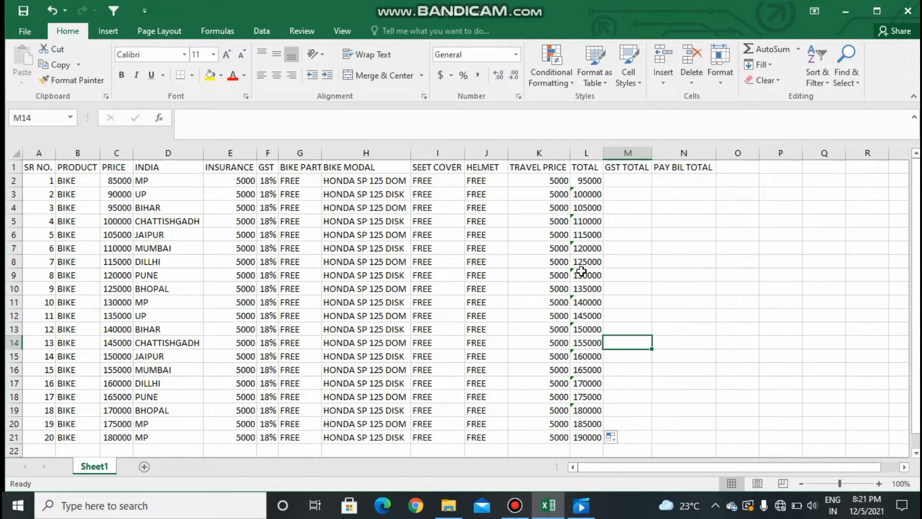
Try to calculate the first row's GST total in M2 with =F2*K2/100.
{"action": "left_click", "coordinate": [622, 180]}
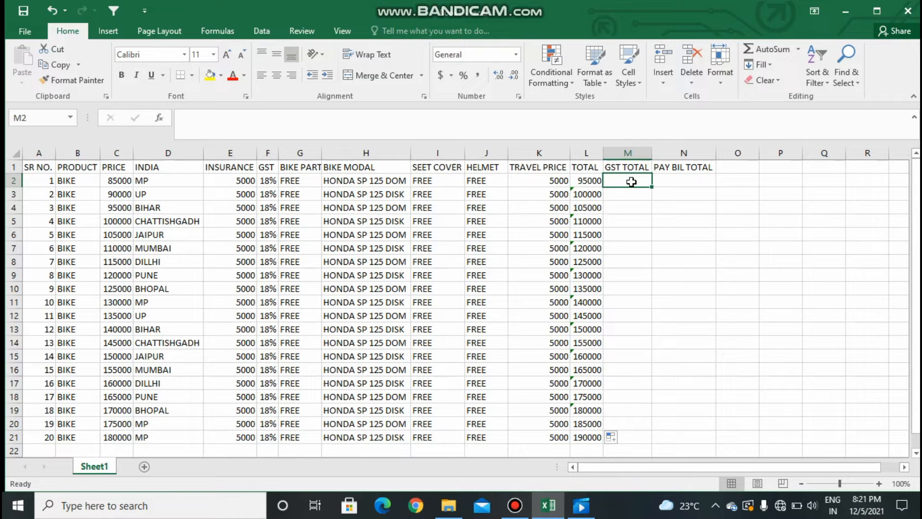
{"action": "type", "text": "="}
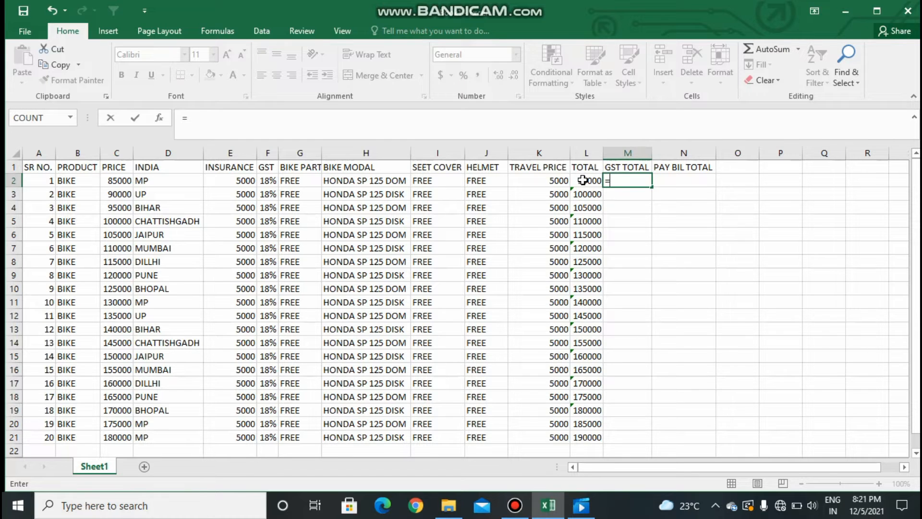
{"action": "left_click", "coordinate": [270, 181]}
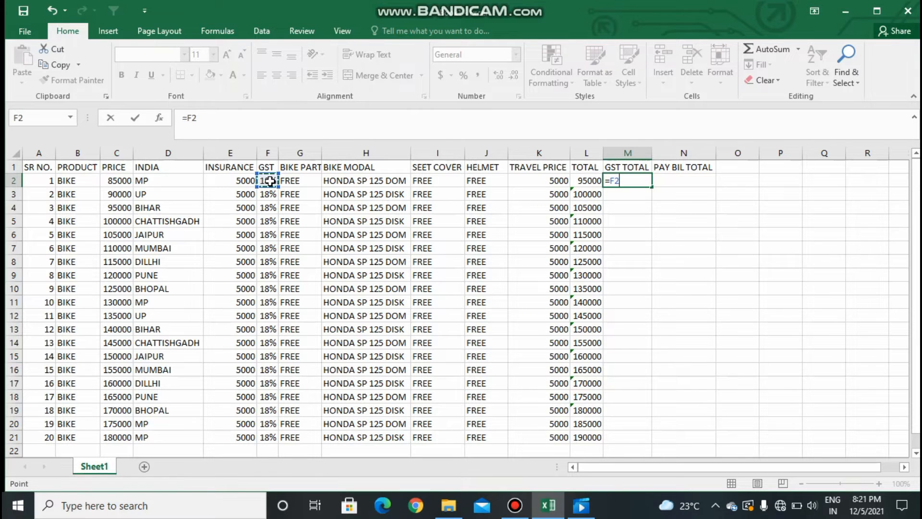
{"action": "type", "text": "*"}
{"action": "left_click", "coordinate": [558, 181]}
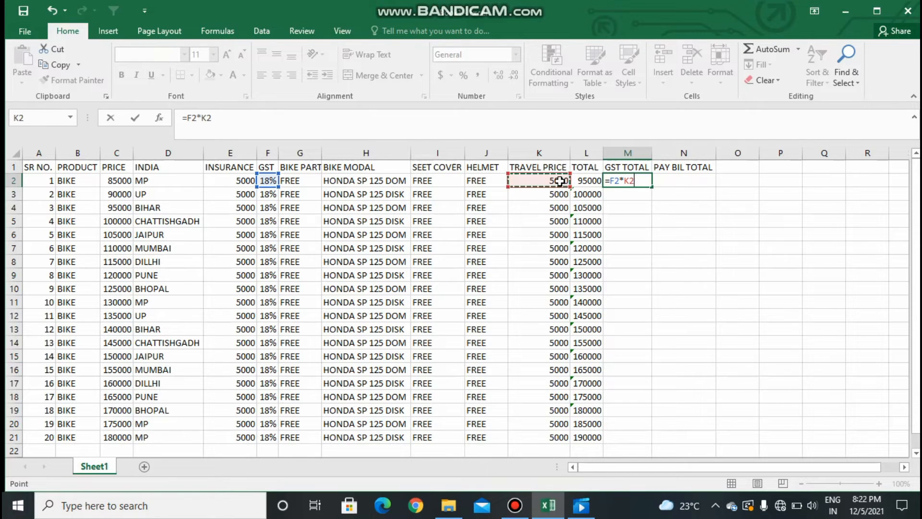
{"action": "type", "text": "/1000"}
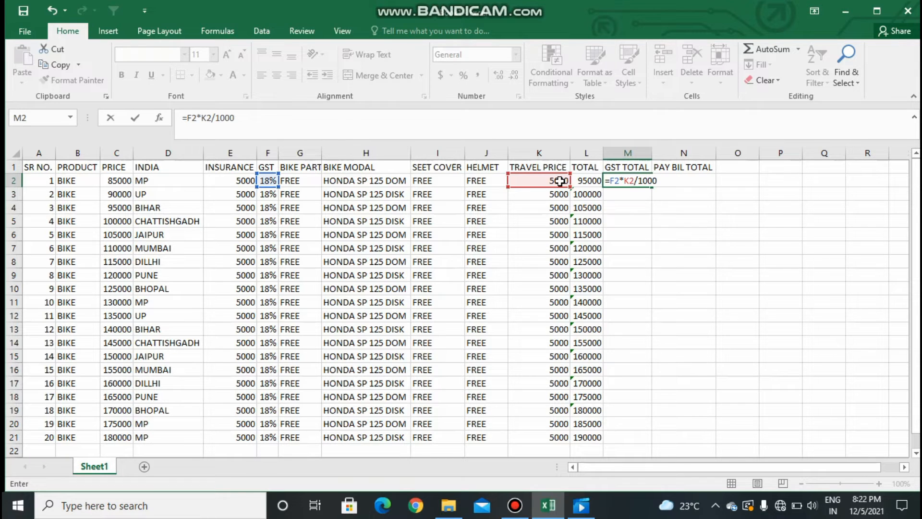
{"action": "key", "text": "BackSpace"}
{"action": "key", "text": "Return"}
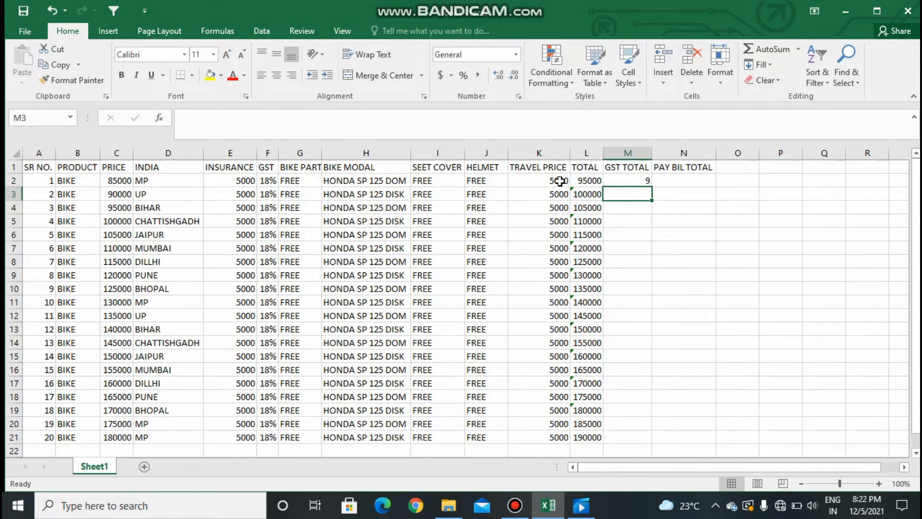
Clear the GST total formula from M2.
{"action": "left_click", "coordinate": [616, 184]}
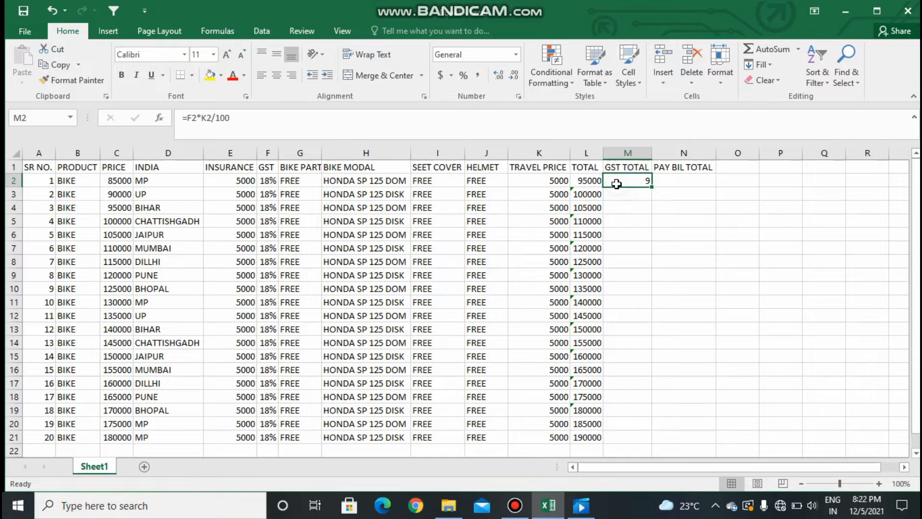
{"action": "key", "text": "BackSpace"}
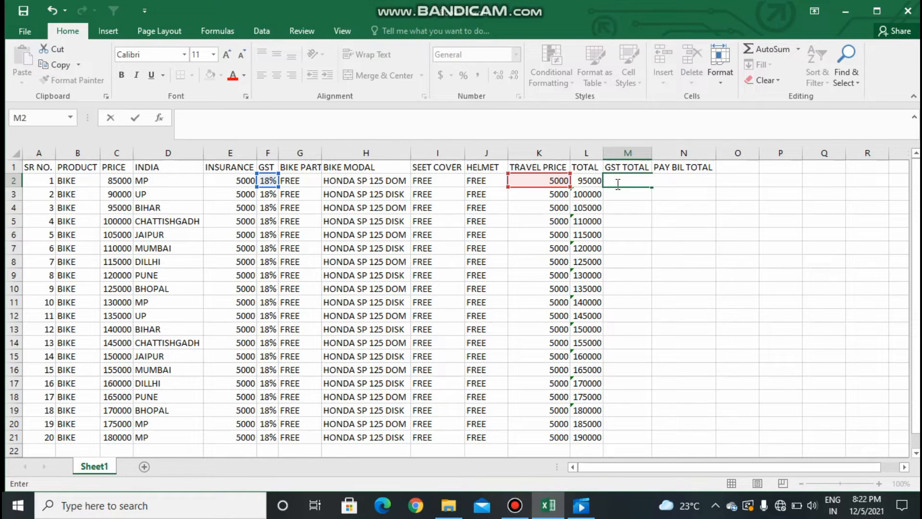
{"action": "left_click", "coordinate": [587, 180]}
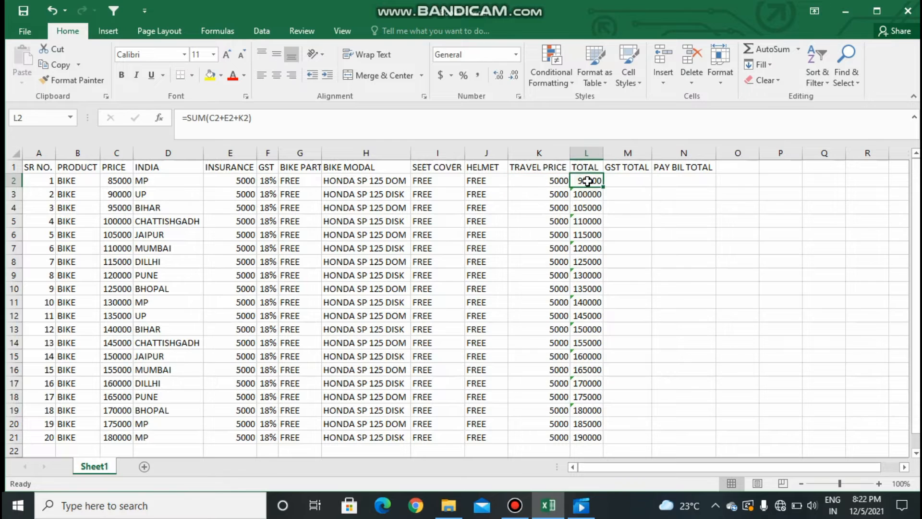
Calculate the first row's GST total in M2 with =L2*F2/100 and fill the formula down through M21.
{"action": "left_click", "coordinate": [619, 181]}
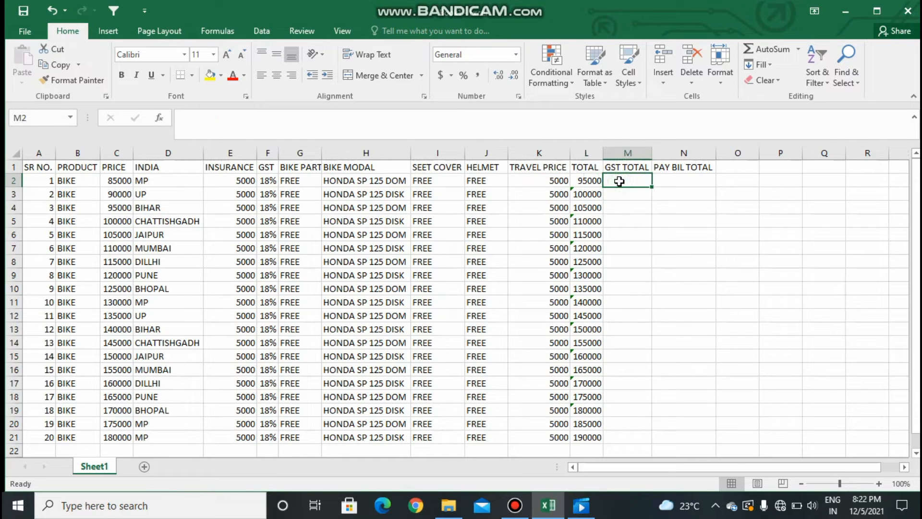
{"action": "type", "text": "="}
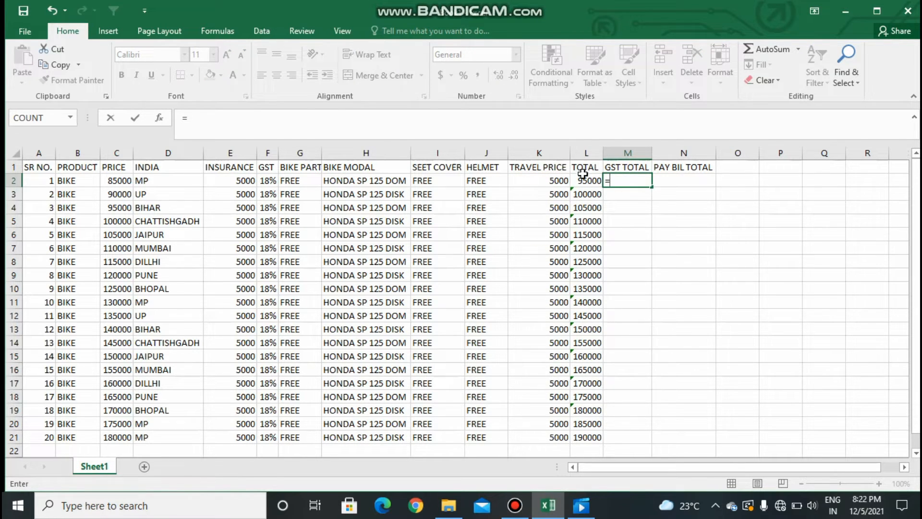
{"action": "left_click", "coordinate": [586, 181]}
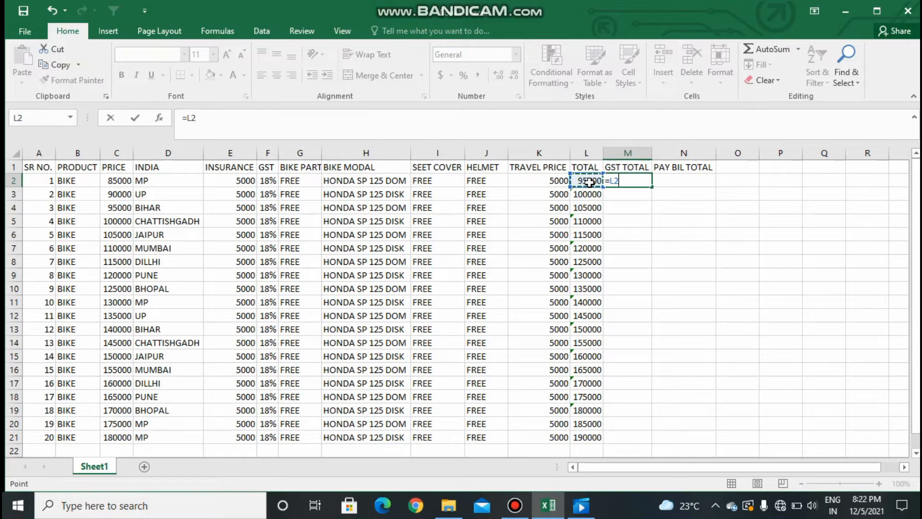
{"action": "type", "text": "*"}
{"action": "left_click", "coordinate": [270, 181]}
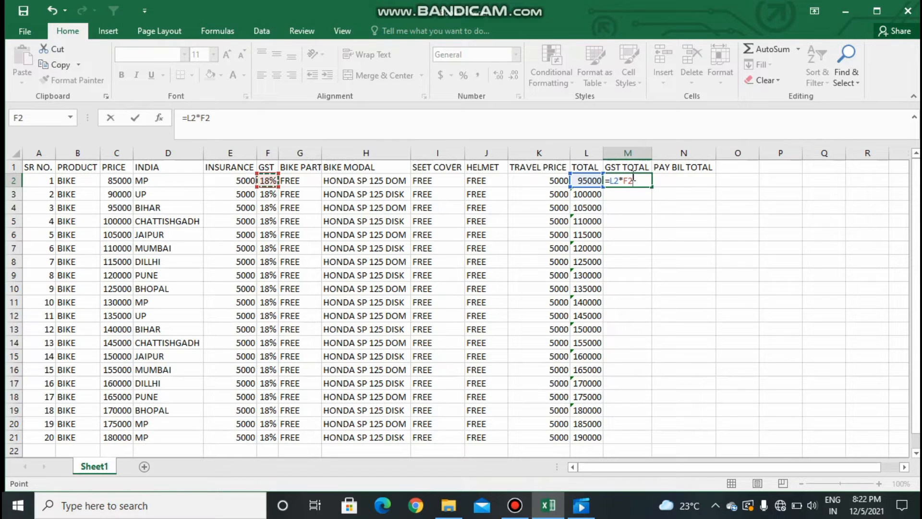
{"action": "type", "text": "/100"}
{"action": "key", "text": "Return"}
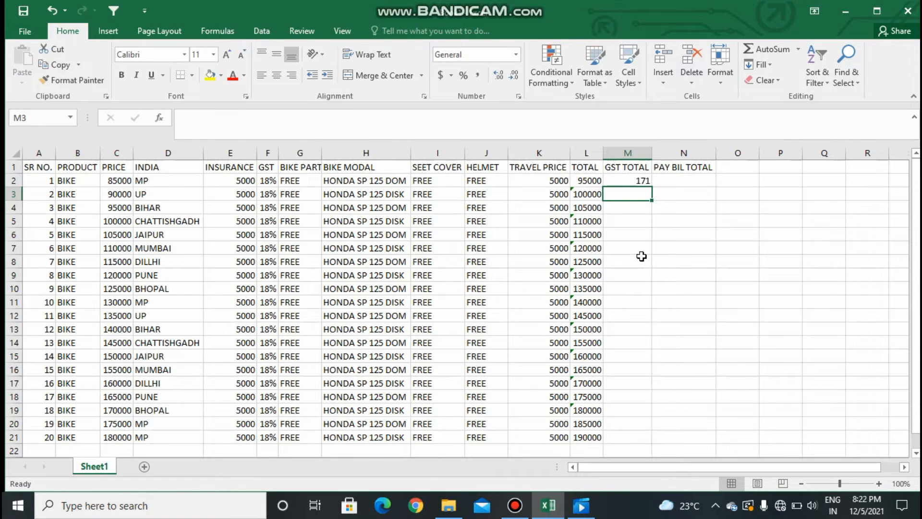
{"action": "left_click", "coordinate": [630, 182]}
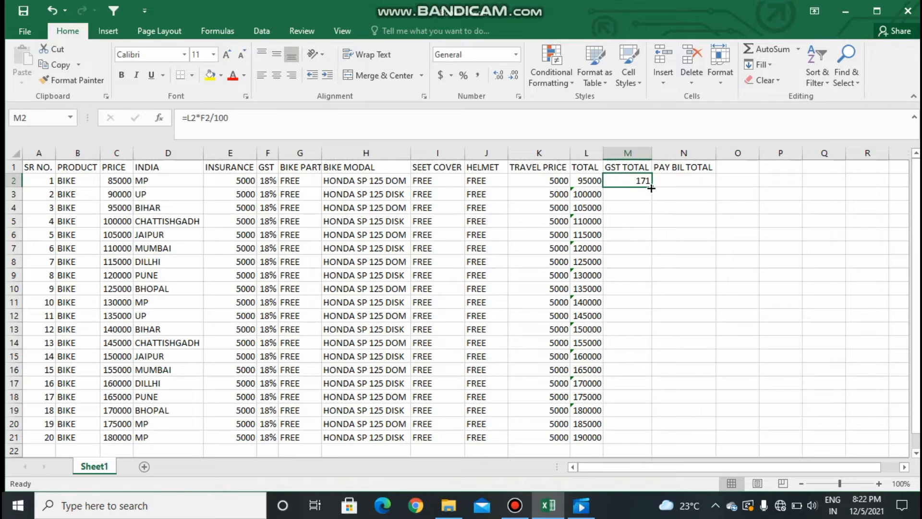
{"action": "left_click_drag", "start_coordinate": [652, 187], "coordinate": [665, 439]}
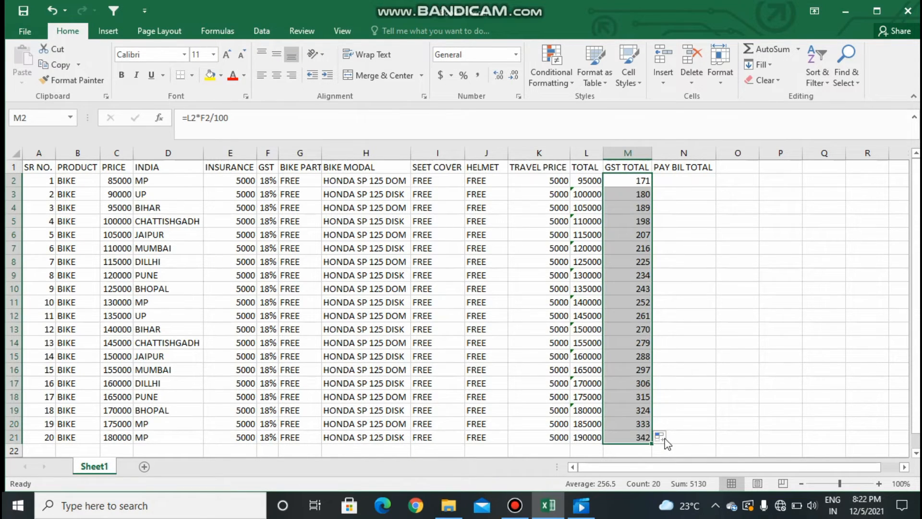
{"action": "left_click", "coordinate": [675, 183]}
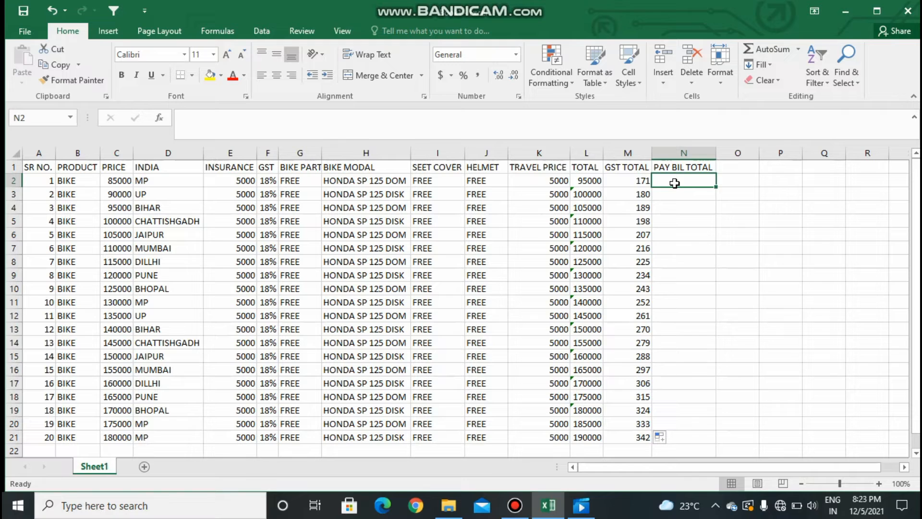
Clear the GST total in M3 and re-enter it as =L3*F3/100.
{"action": "left_click", "coordinate": [631, 195]}
{"action": "key", "text": "Delete"}
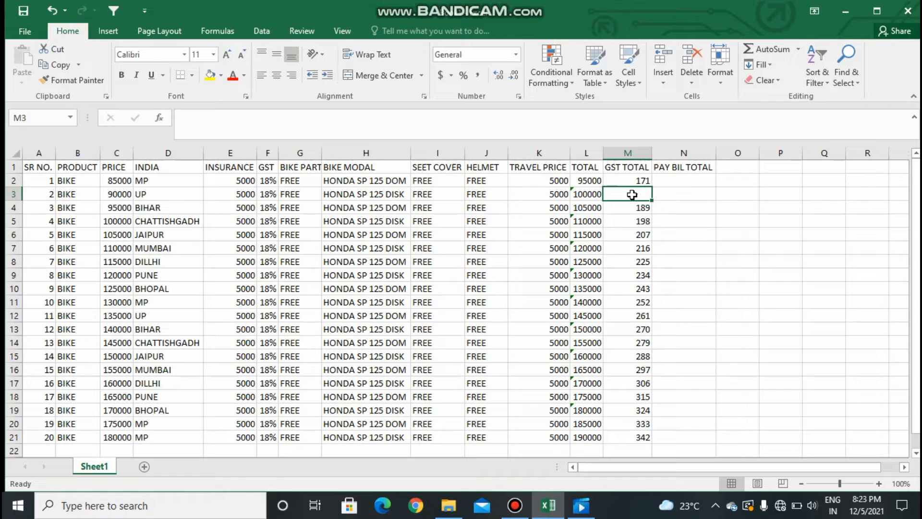
{"action": "type", "text": "="}
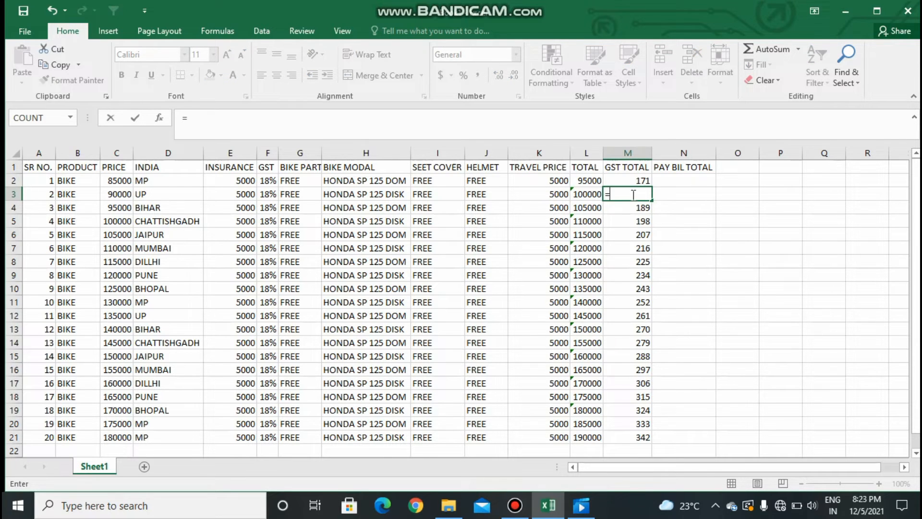
{"action": "left_click", "coordinate": [593, 195]}
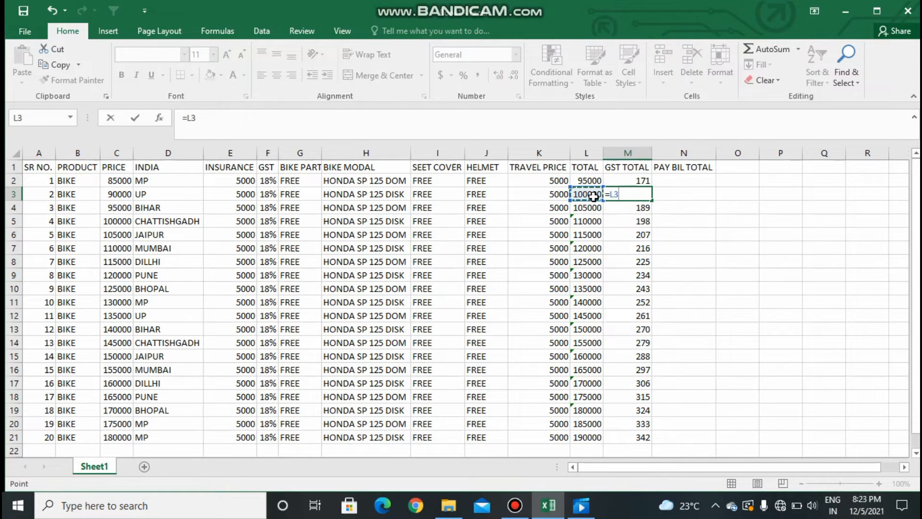
{"action": "type", "text": "*"}
{"action": "left_click", "coordinate": [264, 195]}
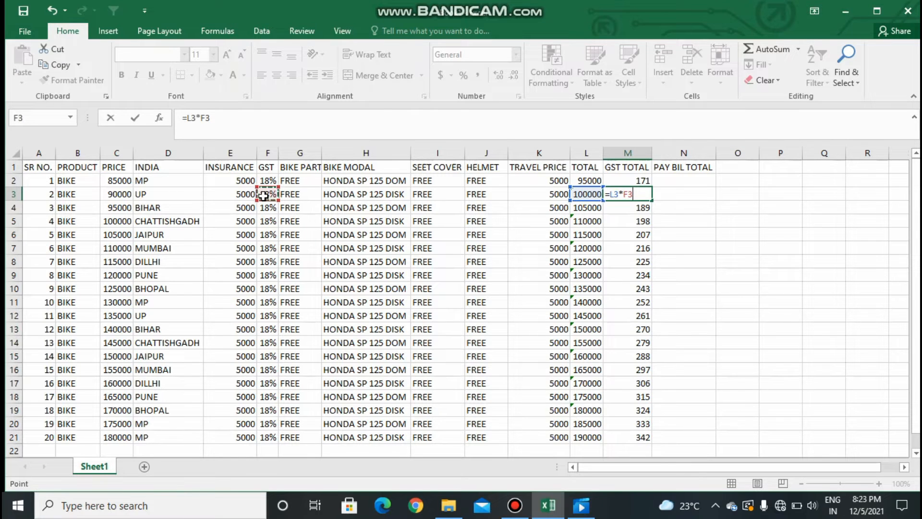
{"action": "type", "text": "/100"}
{"action": "key", "text": "Return"}
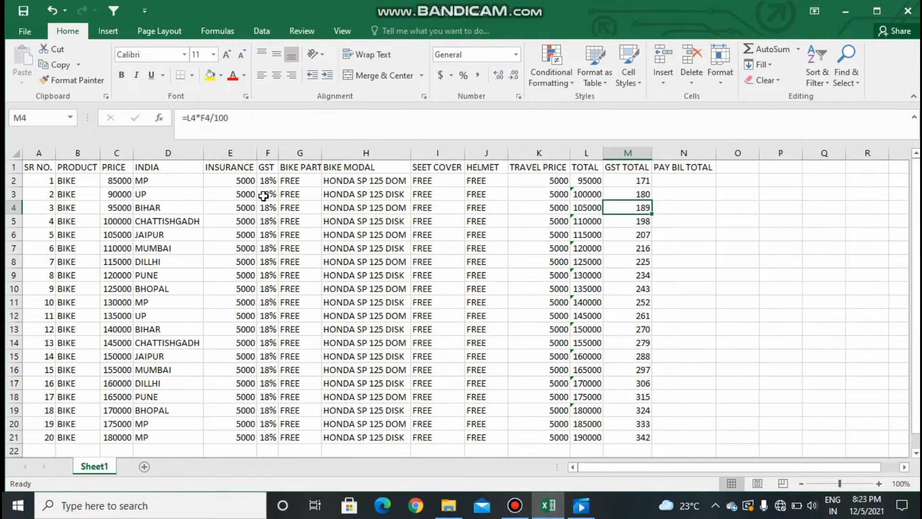
Calculate the first row's payable bill total in N2 with =SUM(L2+M2) and fill the formula down through N21.
{"action": "left_click", "coordinate": [663, 178]}
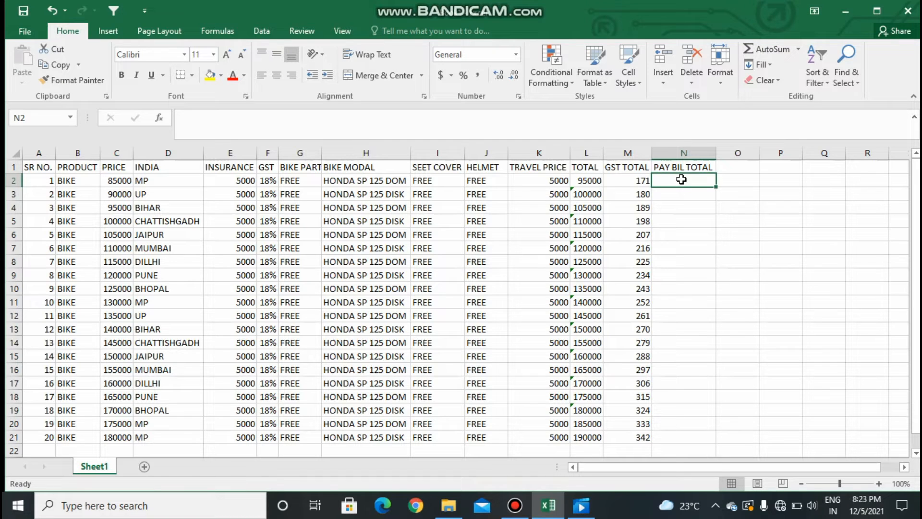
{"action": "type", "text": "="}
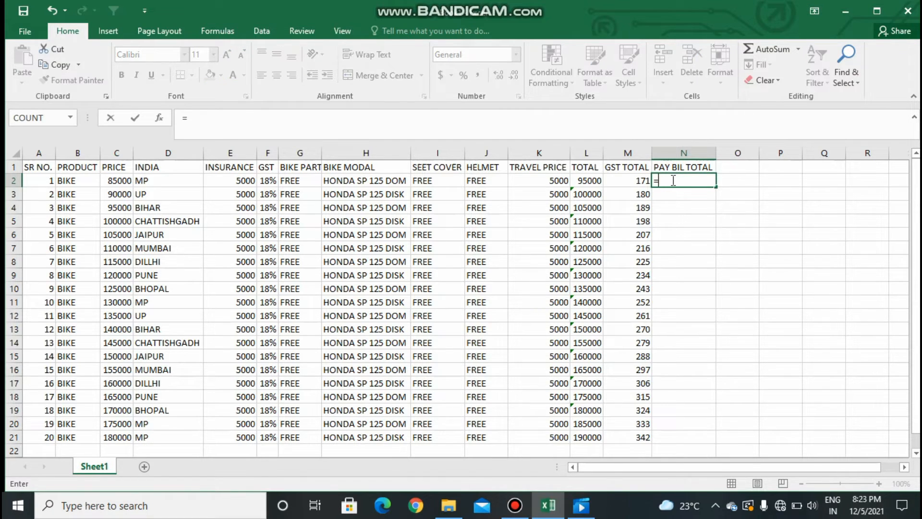
{"action": "type", "text": "SU"}
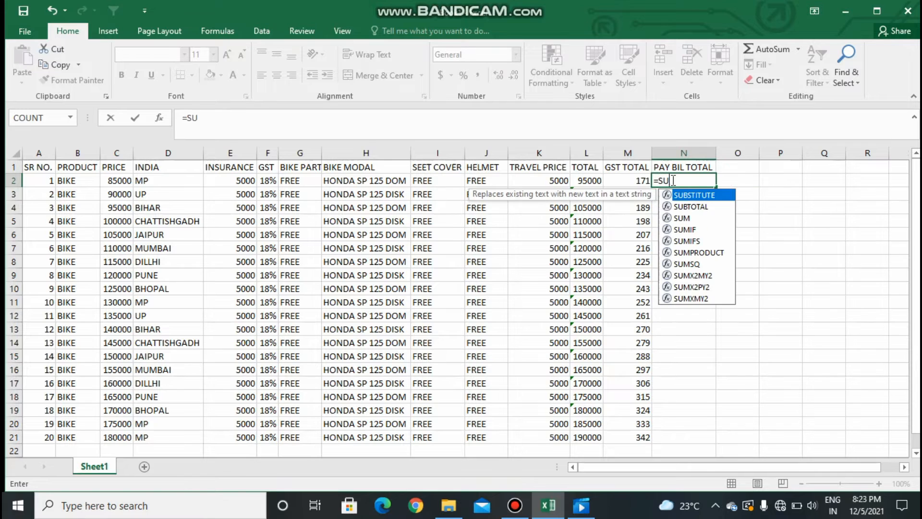
{"action": "type", "text": "M("}
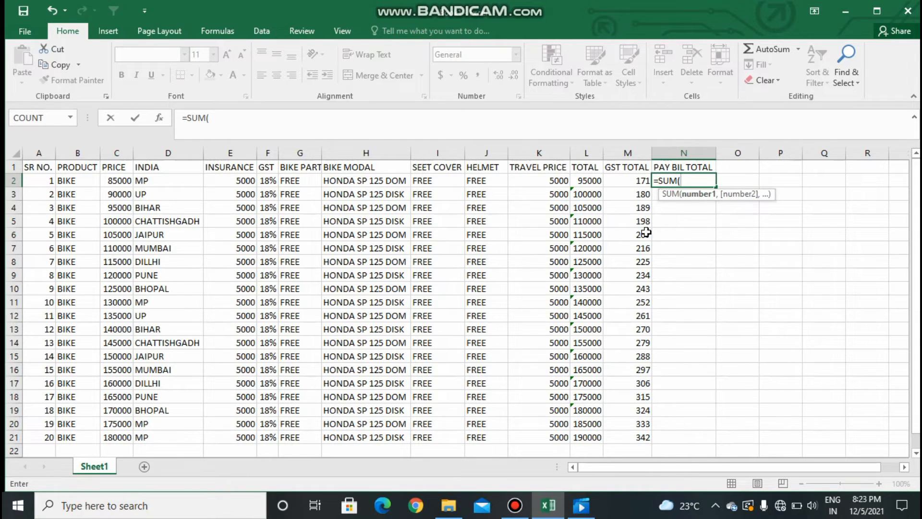
{"action": "left_click", "coordinate": [594, 181]}
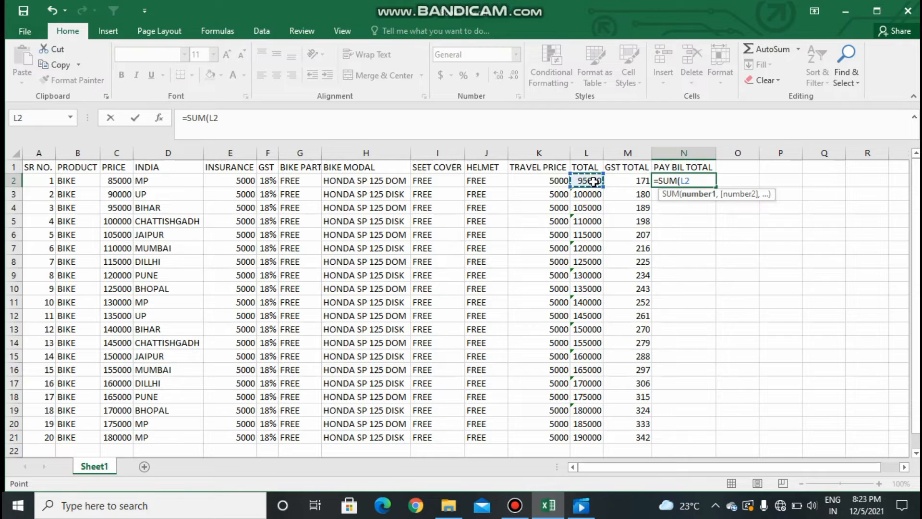
{"action": "type", "text": "+"}
{"action": "left_click", "coordinate": [621, 181]}
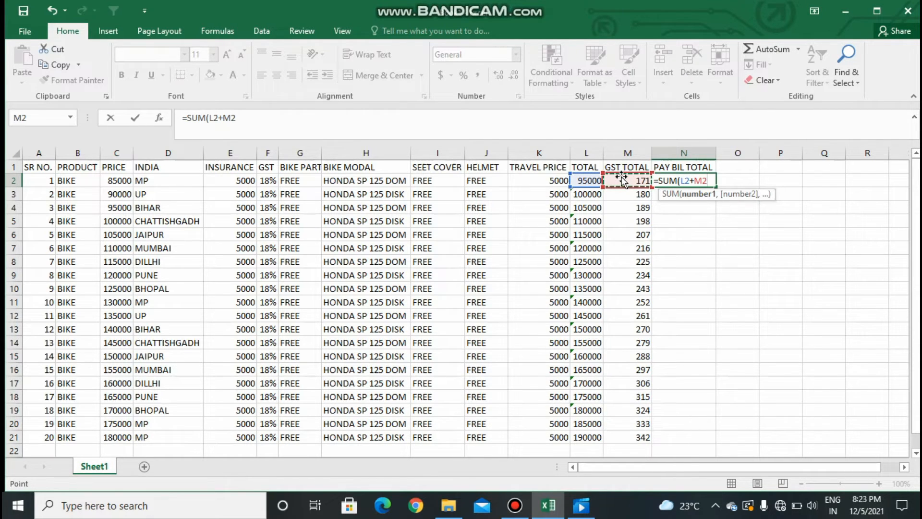
{"action": "key", "text": "Return"}
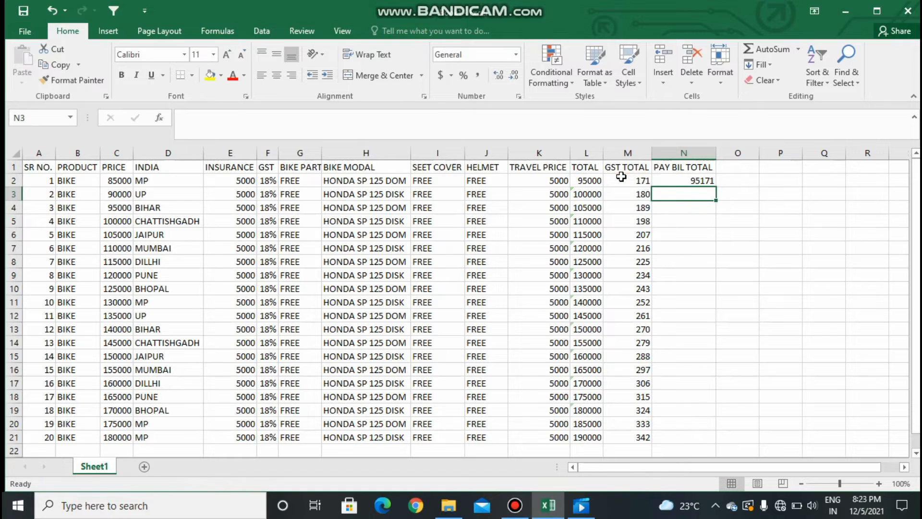
{"action": "left_click", "coordinate": [710, 182]}
{"action": "left_click_drag", "start_coordinate": [716, 187], "coordinate": [720, 439]}
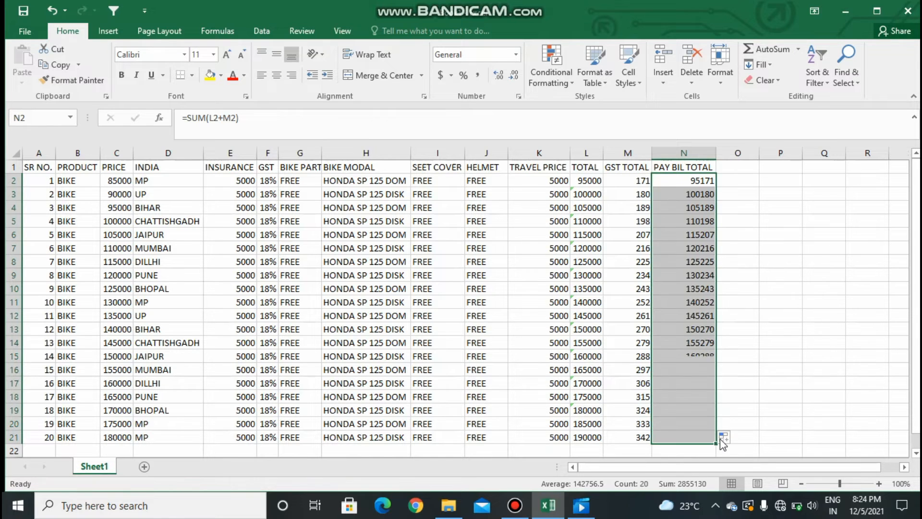
{"action": "left_click", "coordinate": [769, 356]}
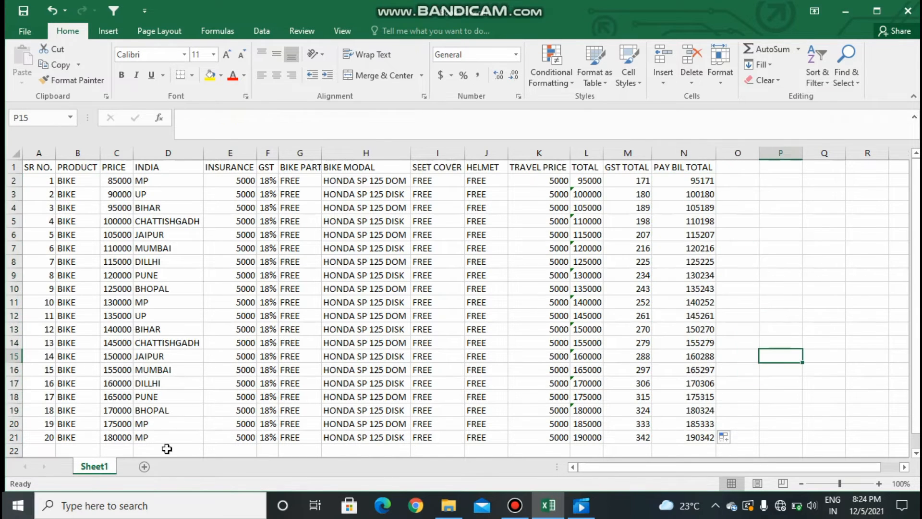
{"action": "left_click_drag", "start_coordinate": [49, 165], "coordinate": [682, 142]}
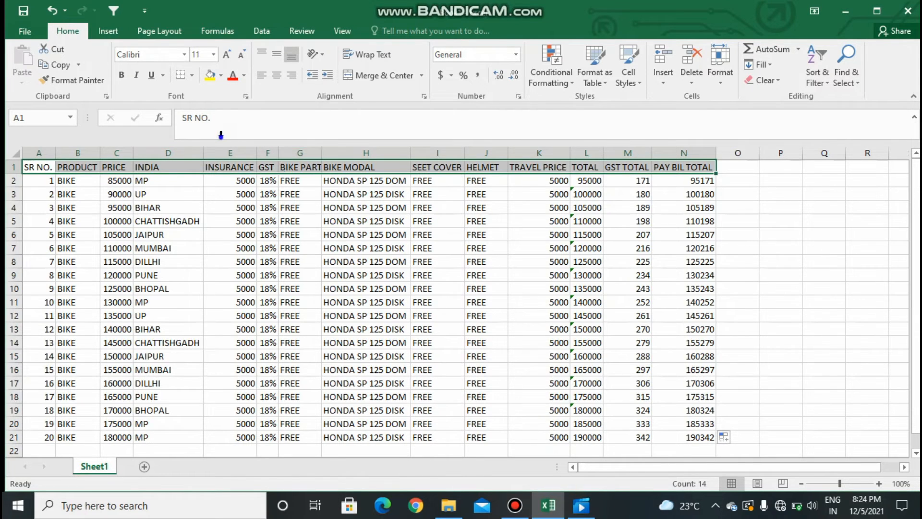
{"action": "right_click", "coordinate": [243, 154]}
{"action": "key", "text": "Escape"}
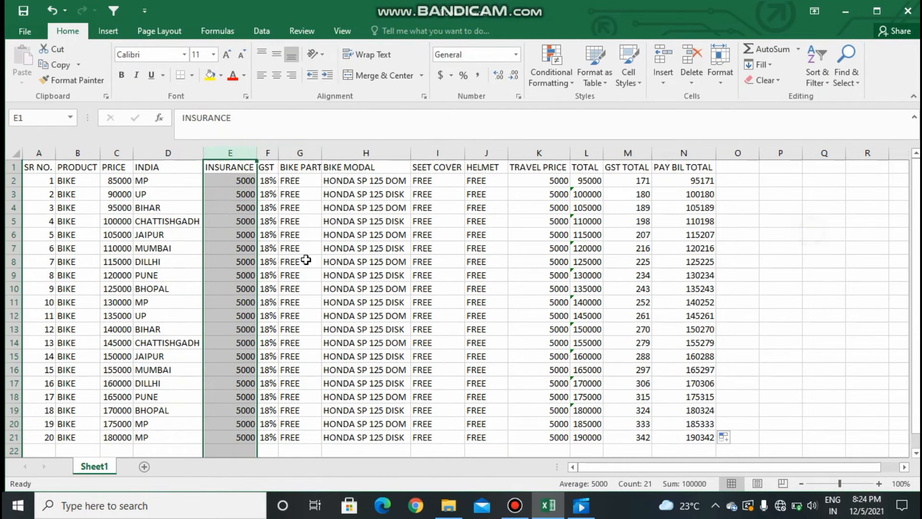
Set the font size of the header row A1:N1 to 18.
{"action": "left_click", "coordinate": [41, 172]}
{"action": "left_click_drag", "start_coordinate": [72, 168], "coordinate": [704, 168]}
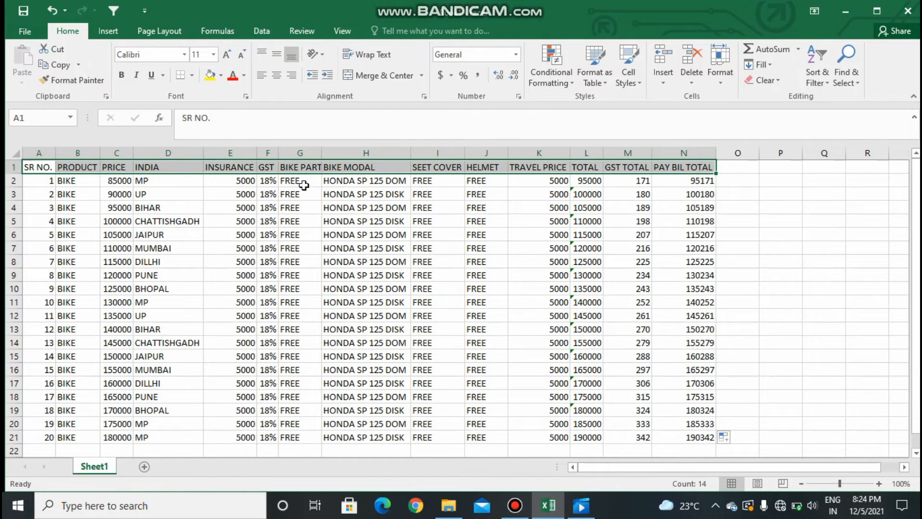
{"action": "left_click", "coordinate": [213, 59]}
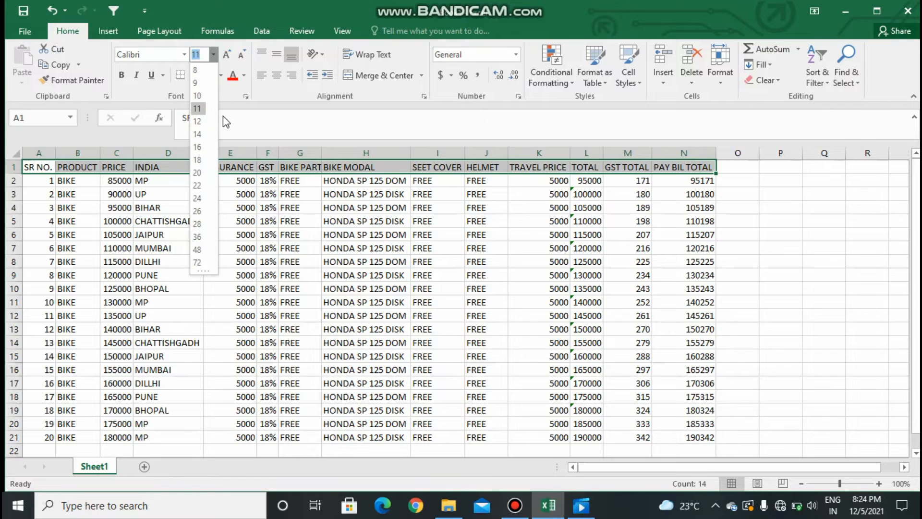
{"action": "left_click", "coordinate": [199, 160]}
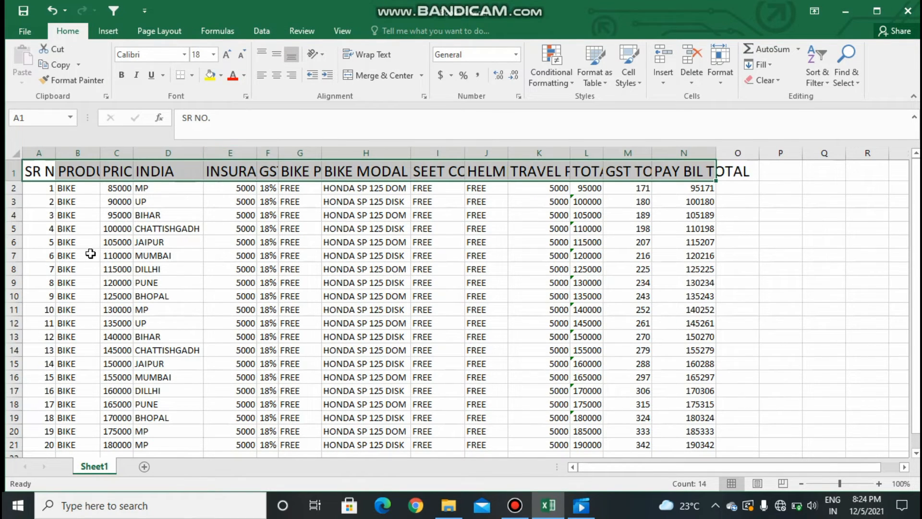
Set the font size of the data rows A2:N21 to 14.
{"action": "left_click_drag", "start_coordinate": [32, 189], "coordinate": [677, 450]}
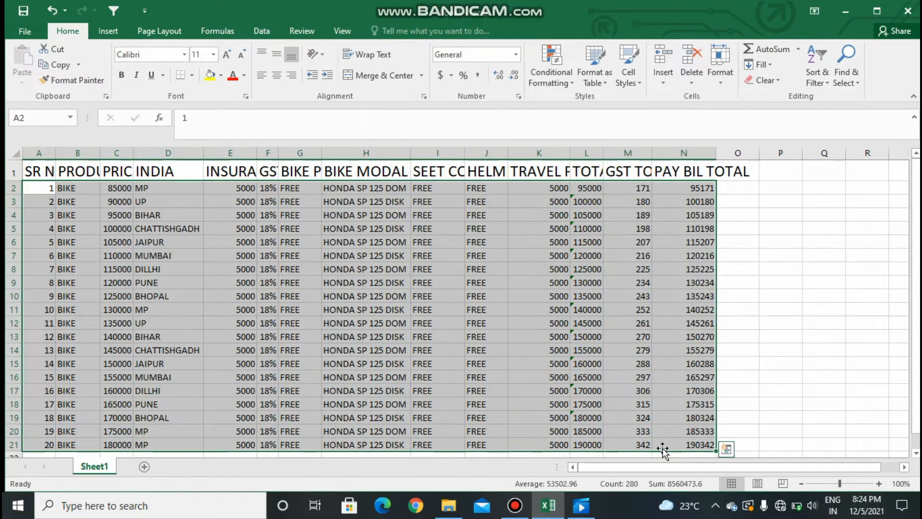
{"action": "left_click", "coordinate": [213, 55]}
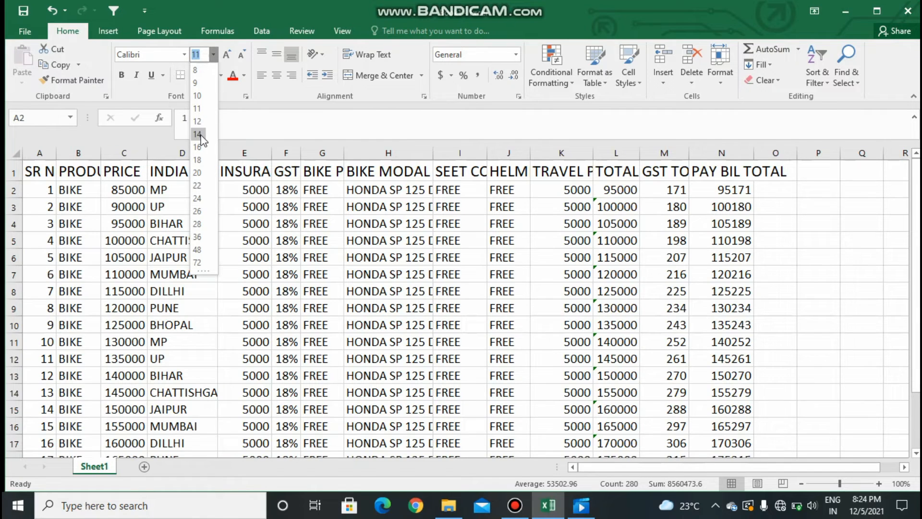
{"action": "left_click", "coordinate": [201, 134]}
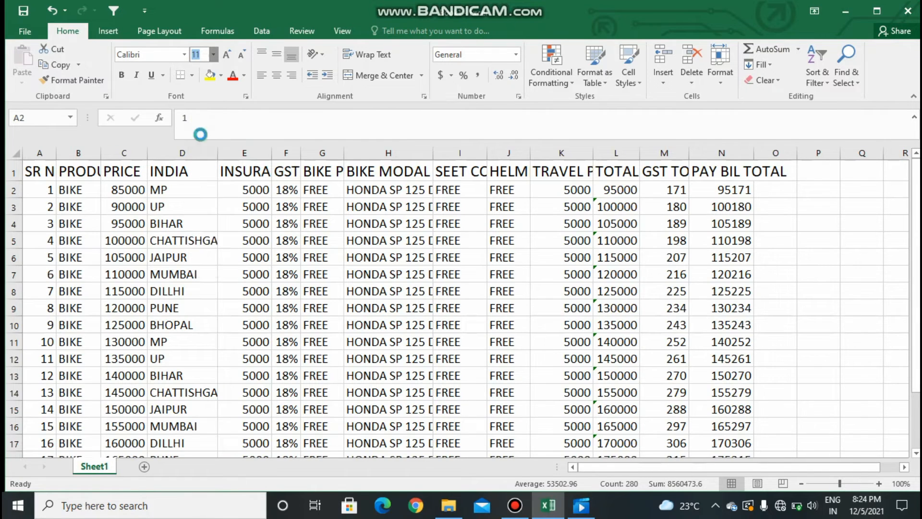
{"action": "left_click", "coordinate": [846, 294]}
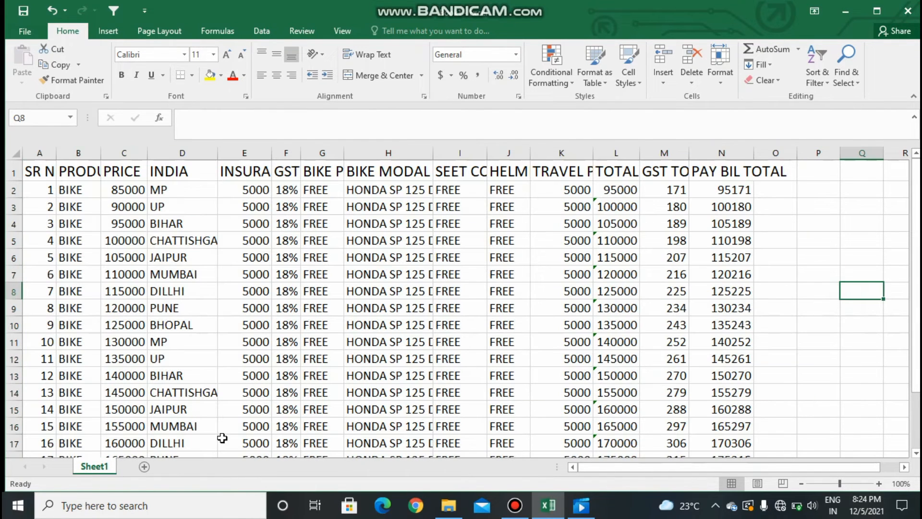
Fit the widths of columns A, B and D through H to their contents.
{"action": "double_click", "coordinate": [56, 152]}
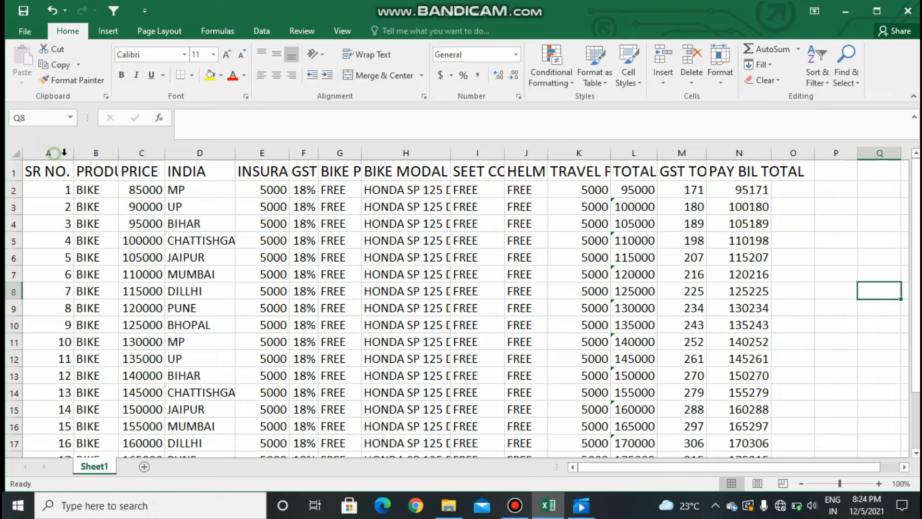
{"action": "left_click", "coordinate": [118, 163]}
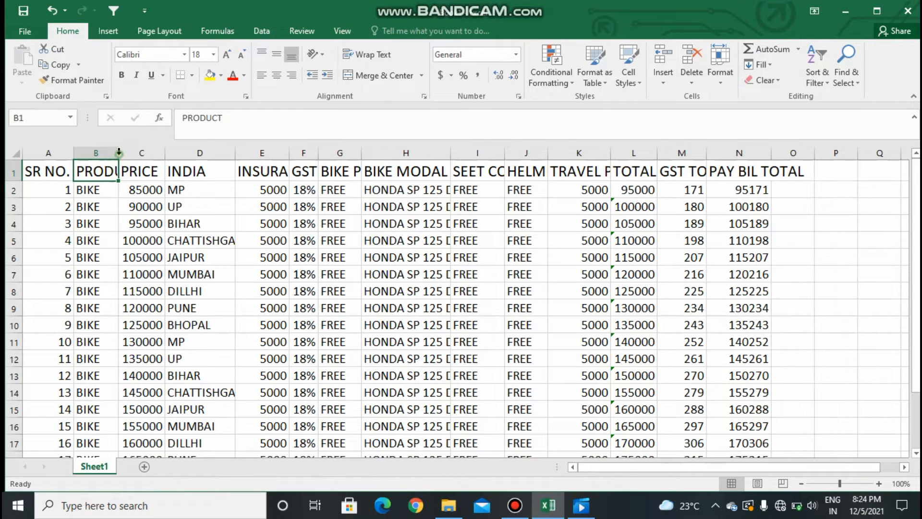
{"action": "double_click", "coordinate": [119, 153]}
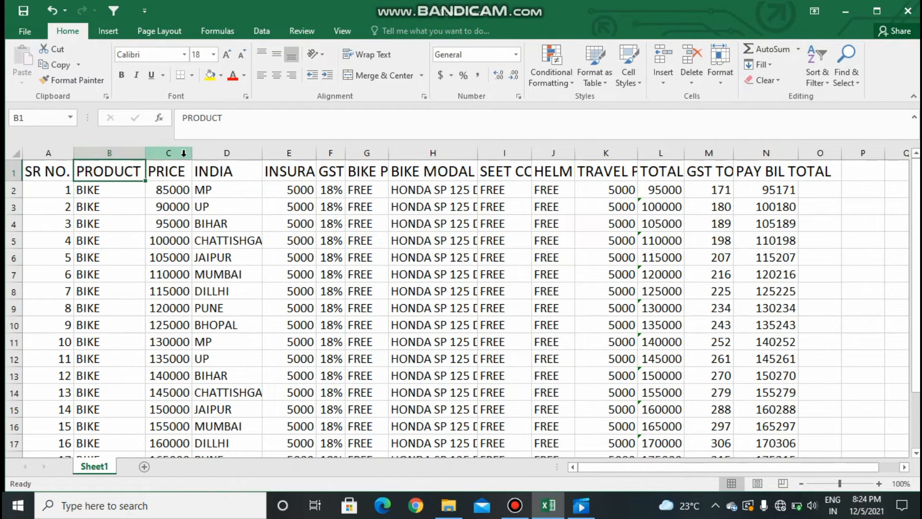
{"action": "double_click", "coordinate": [262, 154]}
{"action": "double_click", "coordinate": [341, 150]}
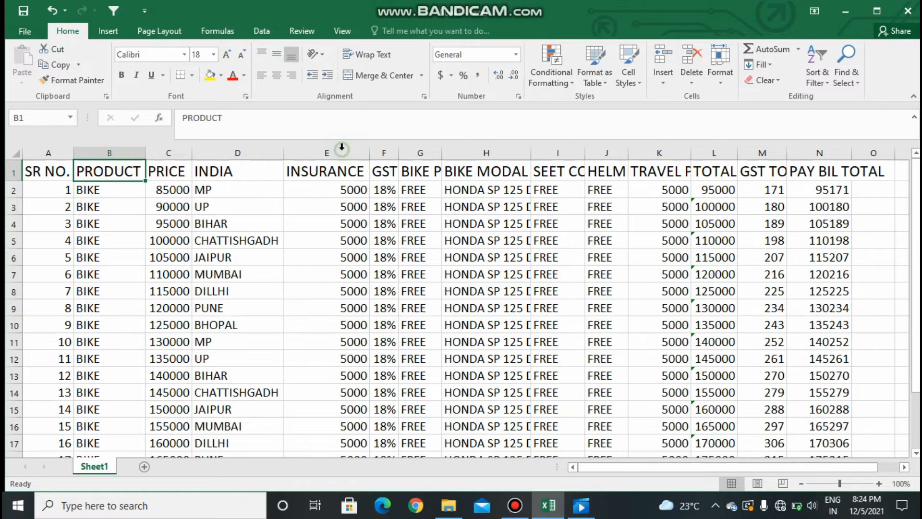
{"action": "left_click", "coordinate": [386, 153]}
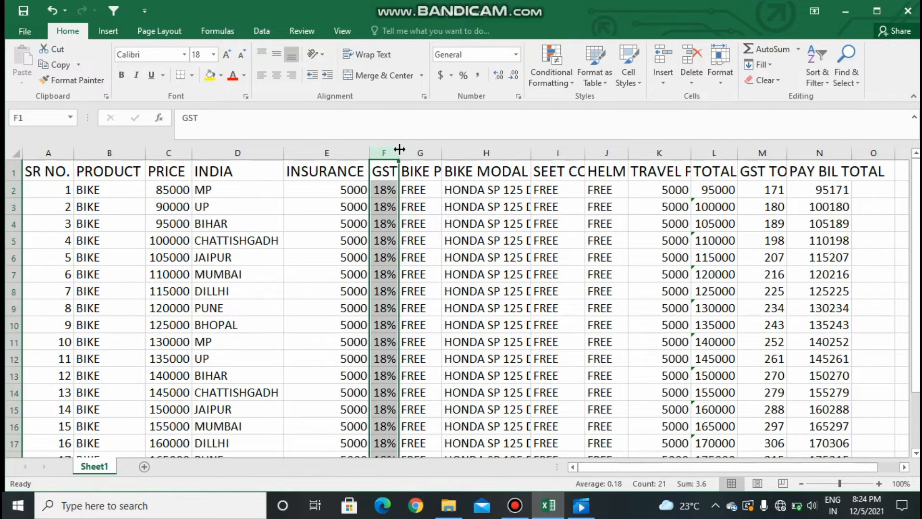
{"action": "double_click", "coordinate": [399, 150]}
{"action": "double_click", "coordinate": [444, 149]}
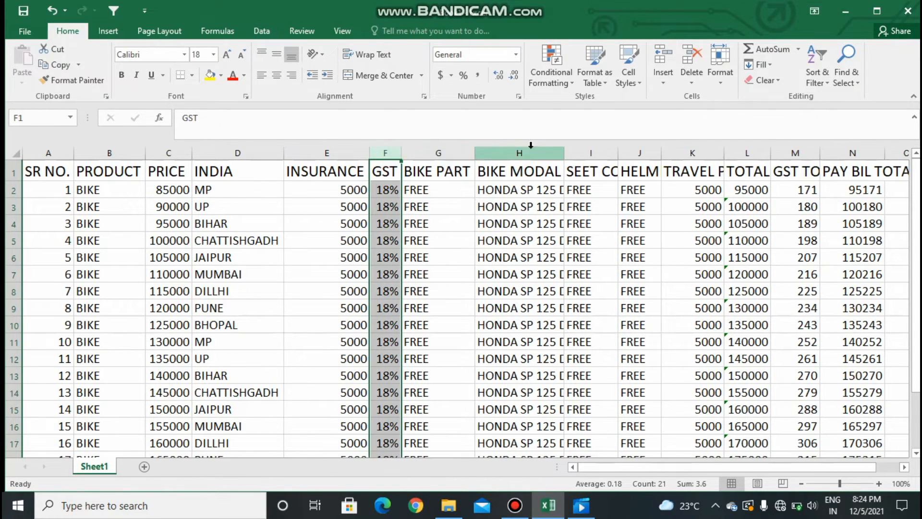
{"action": "double_click", "coordinate": [565, 147]}
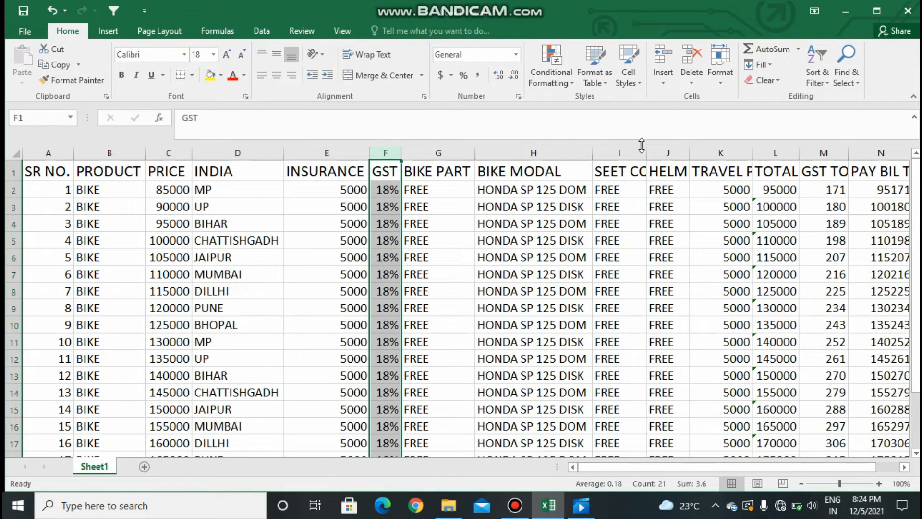
Widen columns I through N so their headers, from SEET COVER to PAY BIL TOTAL, fit completely.
{"action": "double_click", "coordinate": [689, 150]}
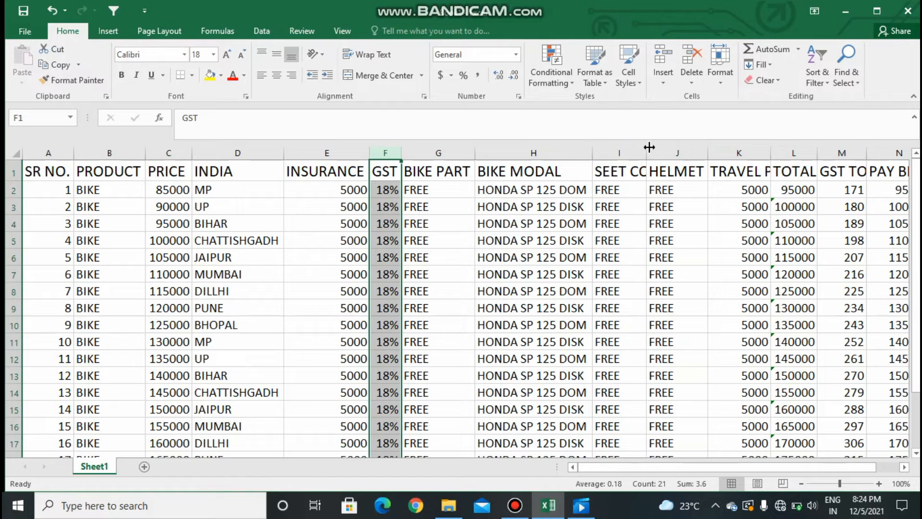
{"action": "double_click", "coordinate": [648, 148]}
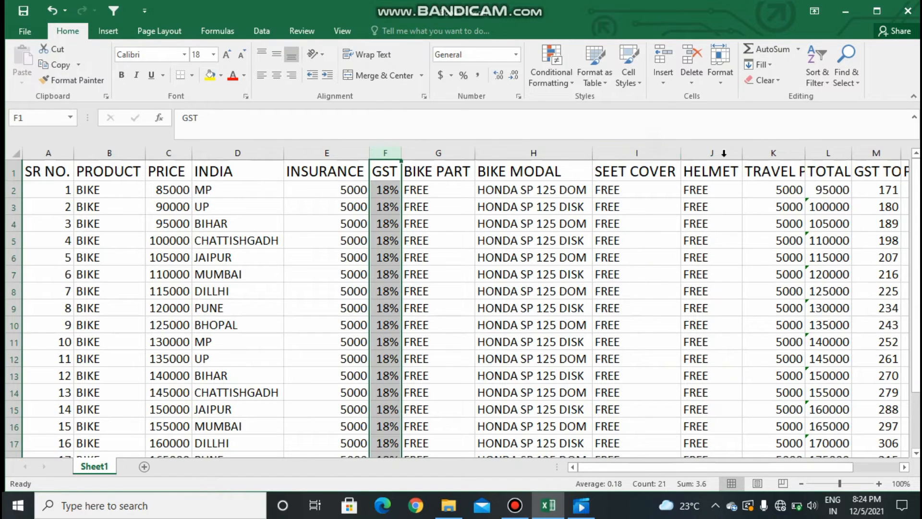
{"action": "double_click", "coordinate": [806, 148]}
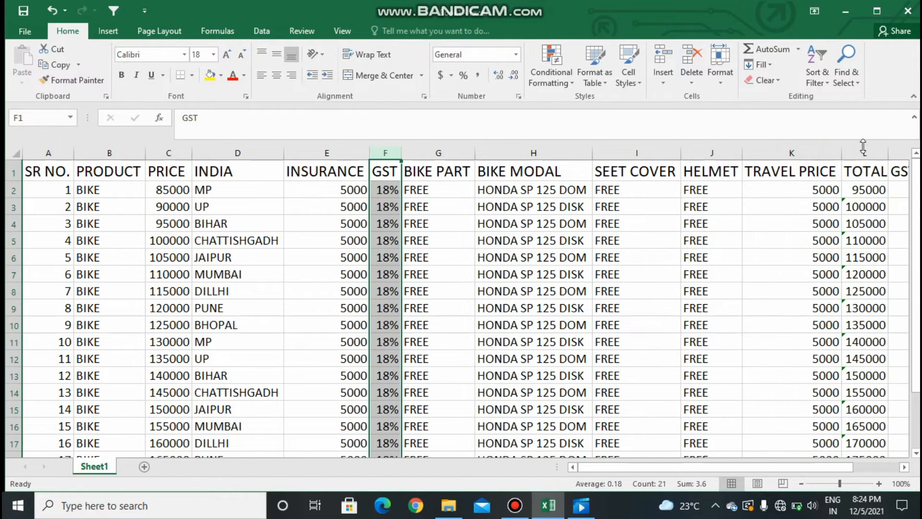
{"action": "double_click", "coordinate": [889, 149]}
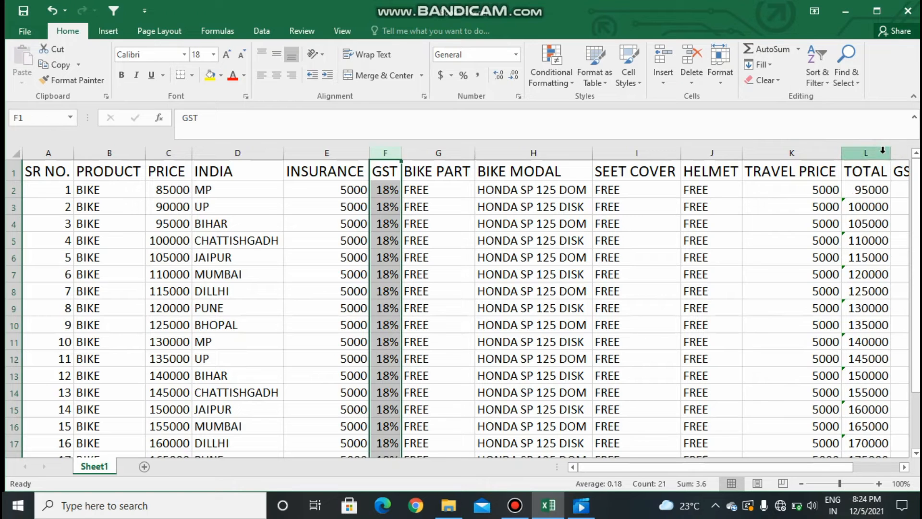
{"action": "scroll", "coordinate": [879, 152], "scroll_direction": "right", "scroll_amount": 3}
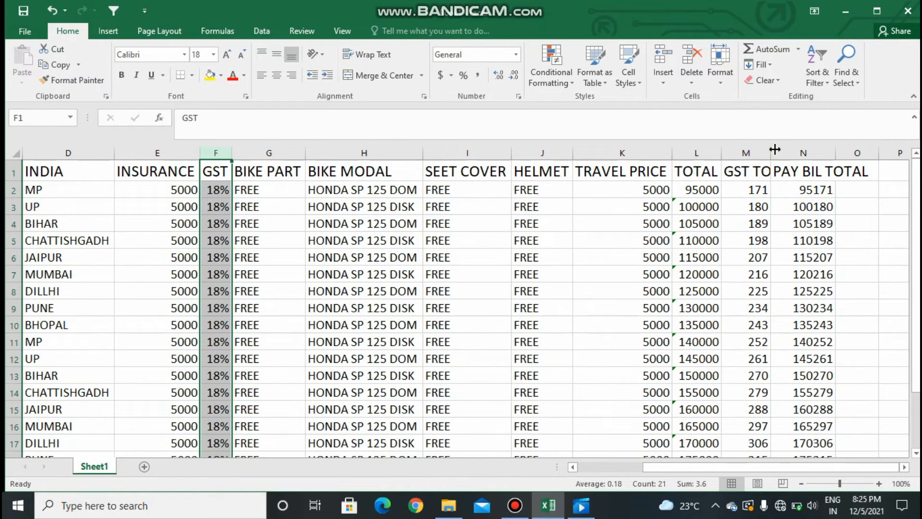
{"action": "left_click_drag", "start_coordinate": [770, 152], "coordinate": [800, 153]}
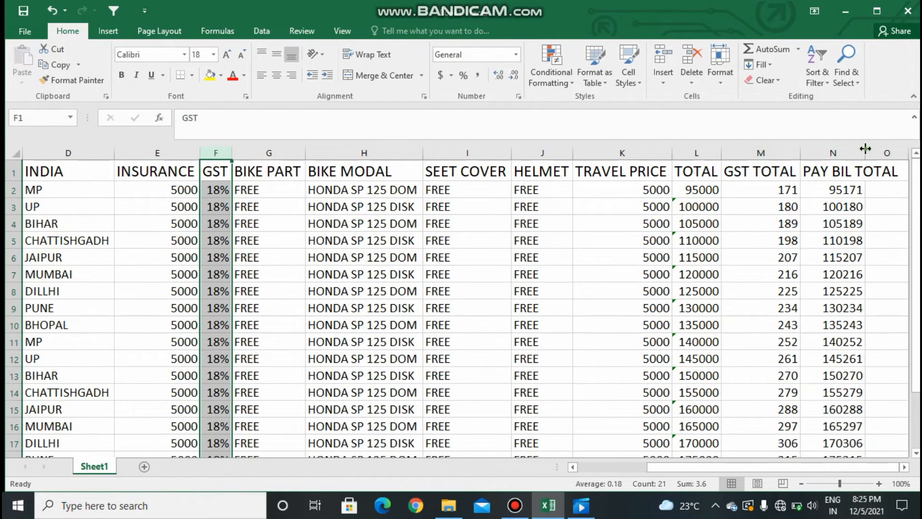
{"action": "double_click", "coordinate": [863, 147]}
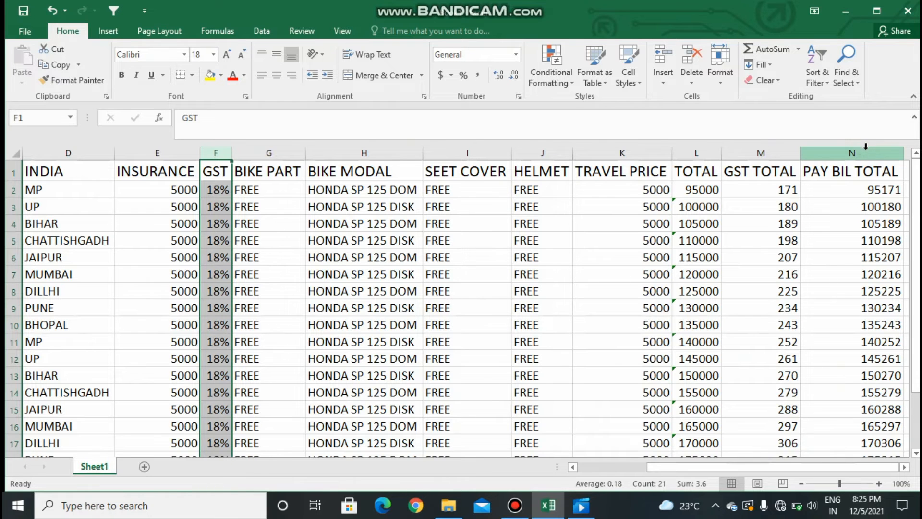
{"action": "scroll", "coordinate": [802, 183], "scroll_direction": "right", "scroll_amount": 4}
{"action": "scroll", "coordinate": [801, 184], "scroll_direction": "left", "scroll_amount": 2}
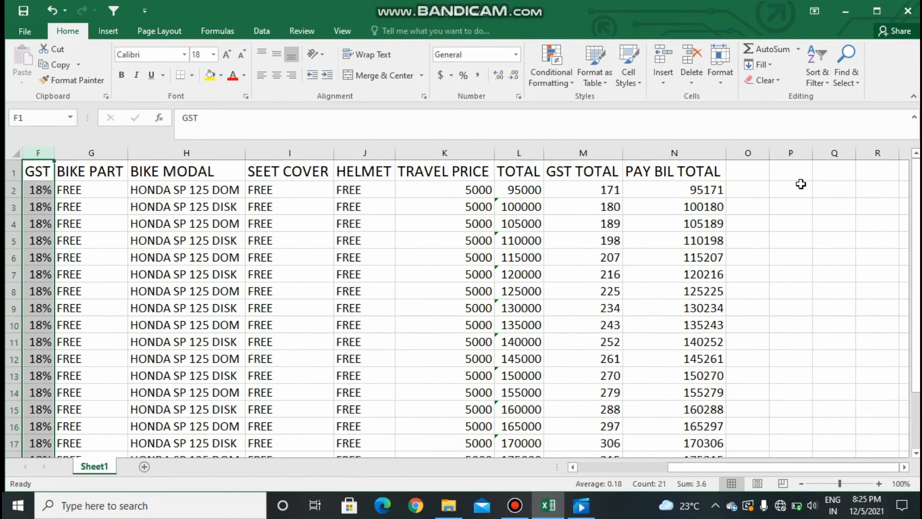
{"action": "scroll", "coordinate": [801, 184], "scroll_direction": "left", "scroll_amount": 3}
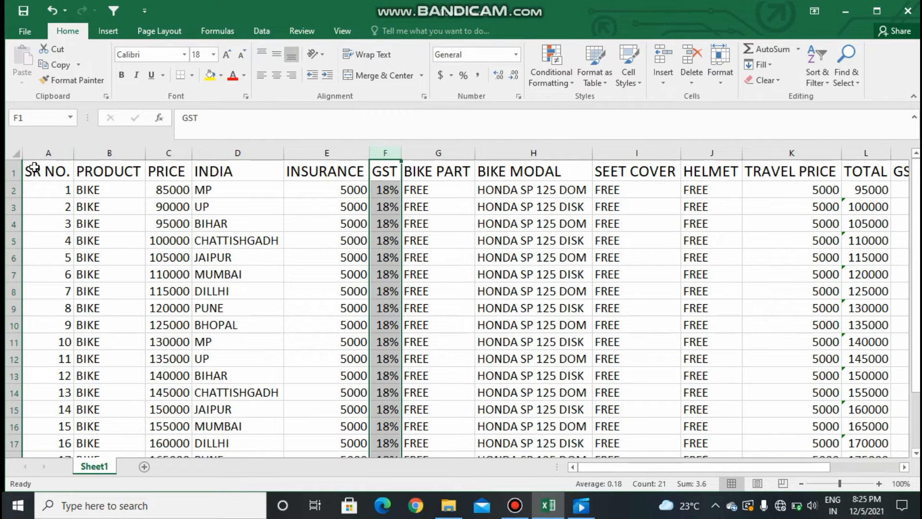
{"action": "left_click_drag", "start_coordinate": [33, 168], "coordinate": [807, 486]}
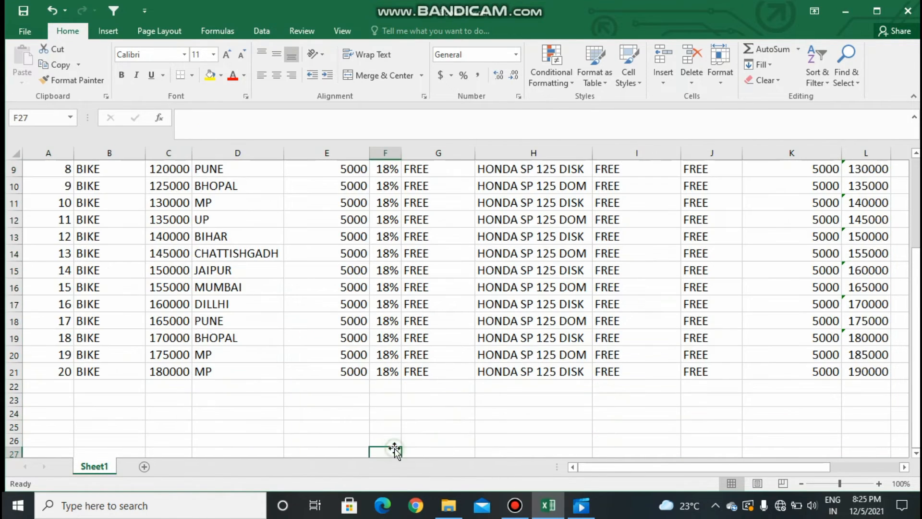
{"action": "left_click", "coordinate": [393, 449]}
{"action": "scroll", "coordinate": [109, 216], "scroll_direction": "down", "scroll_amount": 3}
{"action": "scroll", "coordinate": [103, 210], "scroll_direction": "up", "scroll_amount": 6}
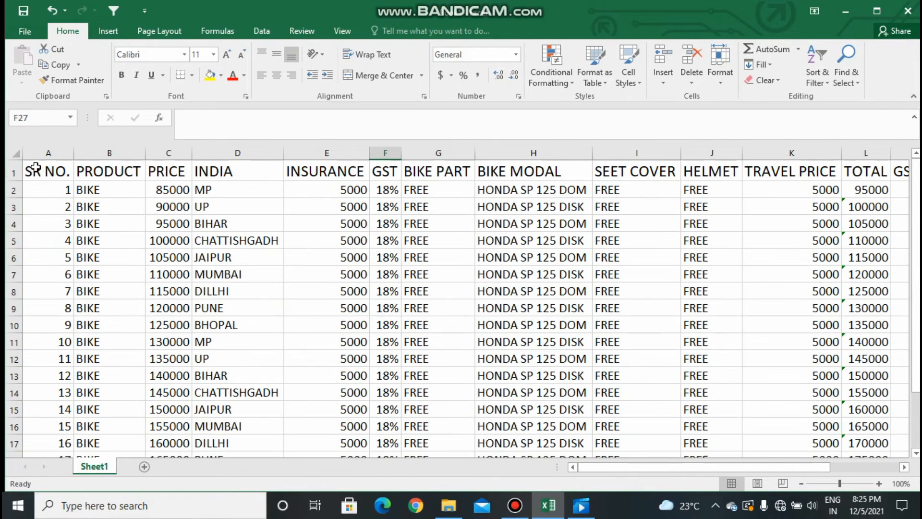
Apply All Borders to the whole billing table A1:N21.
{"action": "left_click_drag", "start_coordinate": [35, 168], "coordinate": [791, 426]}
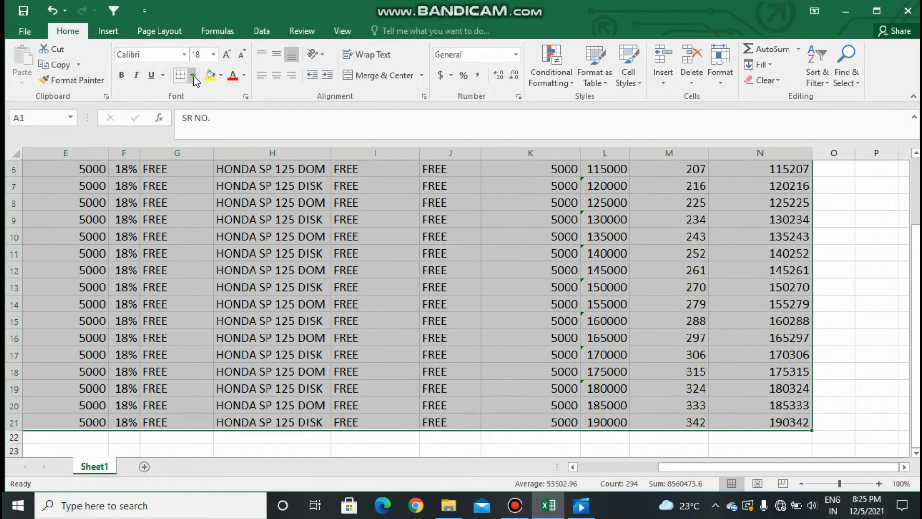
{"action": "left_click", "coordinate": [193, 76]}
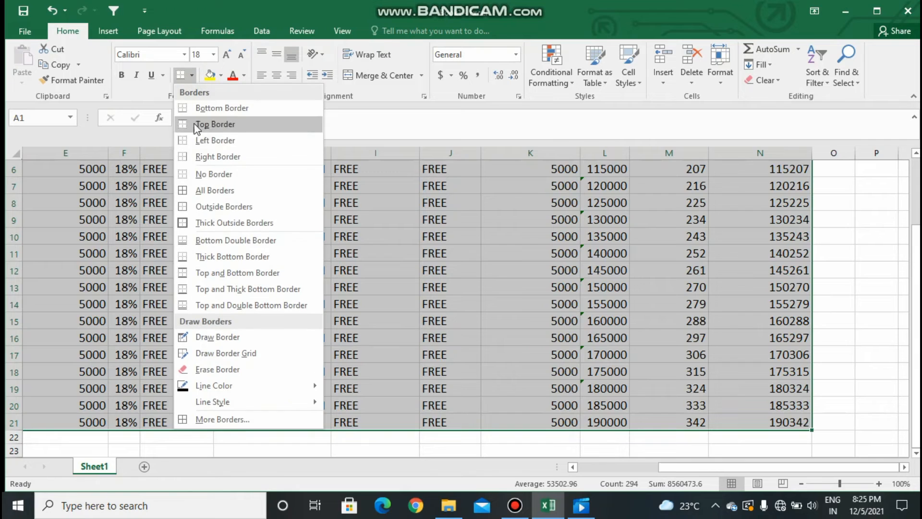
{"action": "left_click", "coordinate": [210, 190]}
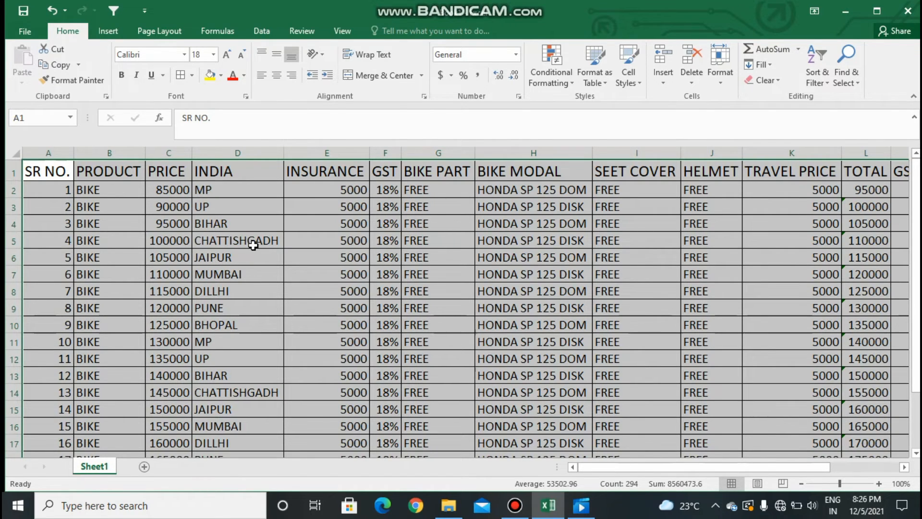
Make all text in the table A1:N21 bold.
{"action": "left_click", "coordinate": [123, 75]}
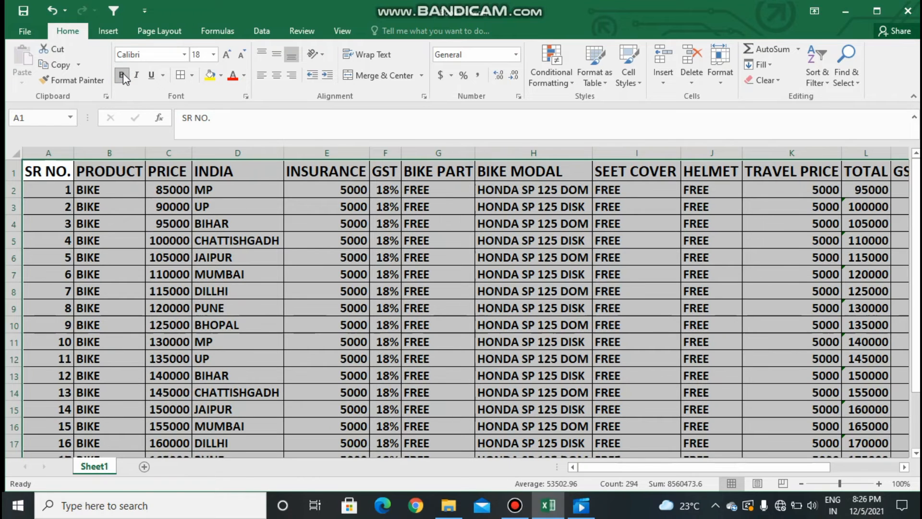
{"action": "scroll", "coordinate": [399, 236], "scroll_direction": "down", "scroll_amount": 2}
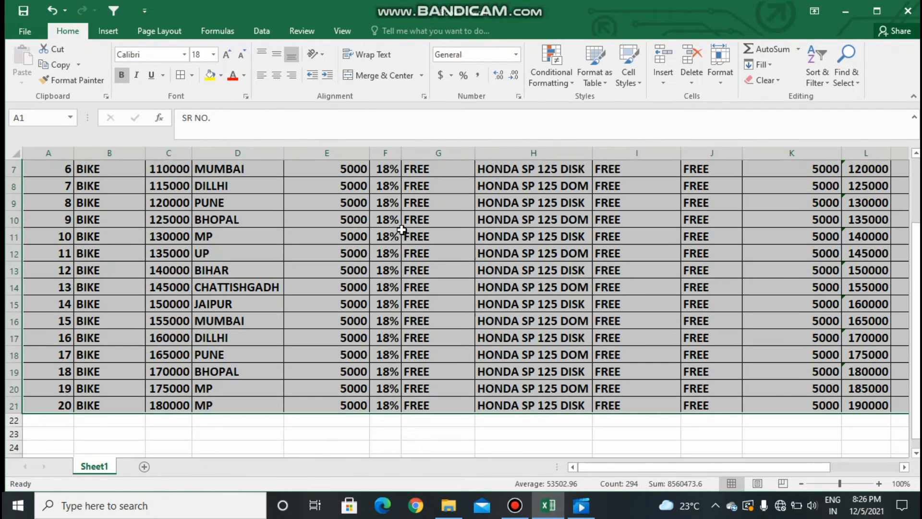
{"action": "left_click", "coordinate": [405, 432]}
{"action": "scroll", "coordinate": [367, 329], "scroll_direction": "up", "scroll_amount": 2}
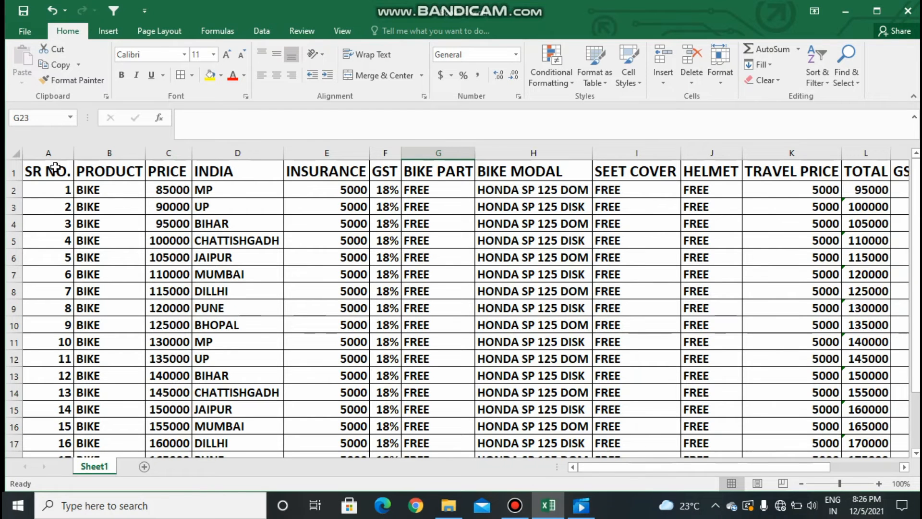
Center the contents of the table A1:N21 horizontally.
{"action": "left_click_drag", "start_coordinate": [56, 167], "coordinate": [805, 423]}
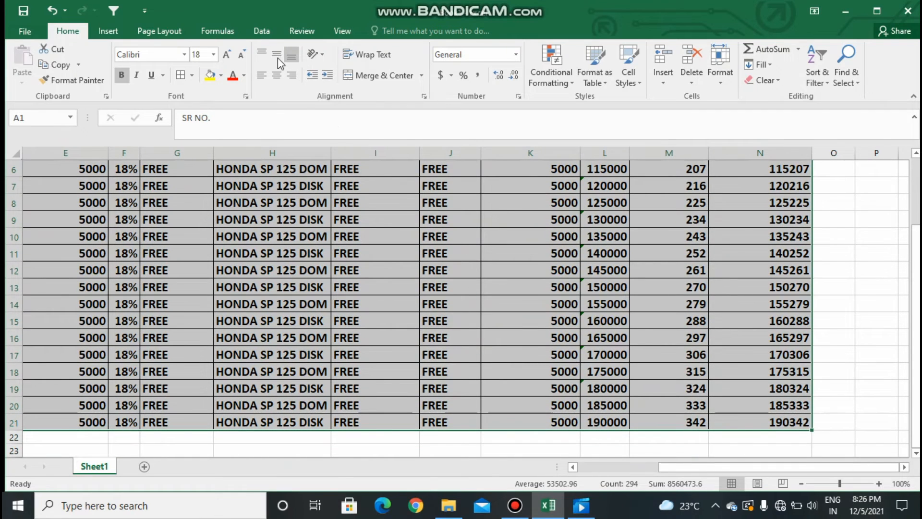
{"action": "left_click", "coordinate": [278, 75]}
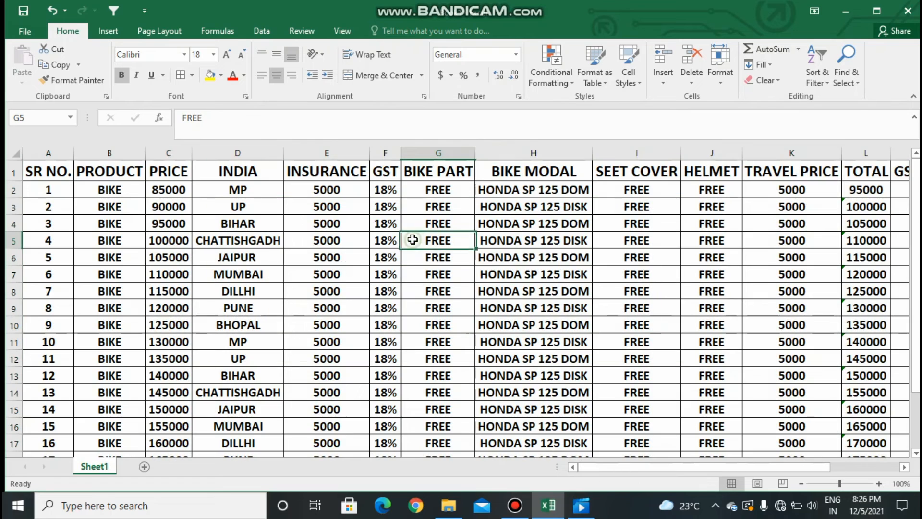
{"action": "left_click", "coordinate": [414, 239]}
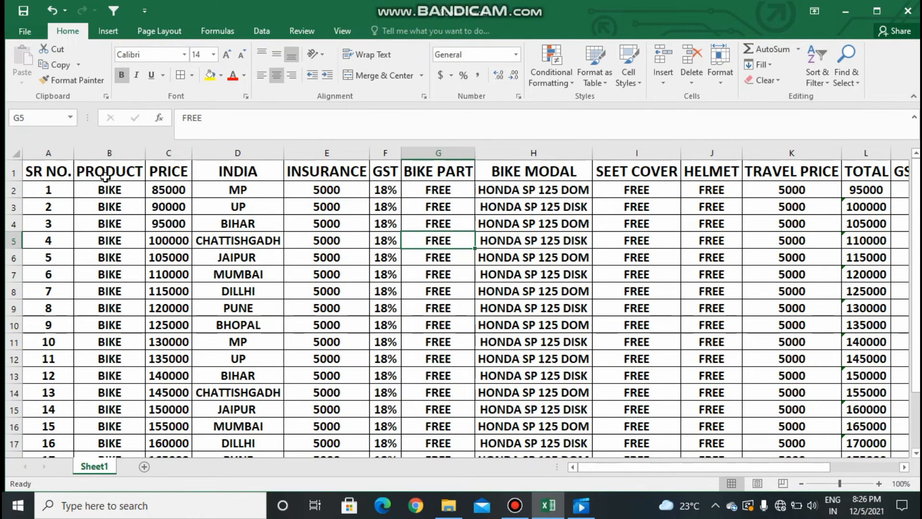
{"action": "left_click_drag", "start_coordinate": [101, 174], "coordinate": [117, 422]}
{"action": "left_click", "coordinate": [121, 438]}
{"action": "scroll", "coordinate": [102, 346], "scroll_direction": "up", "scroll_amount": 2}
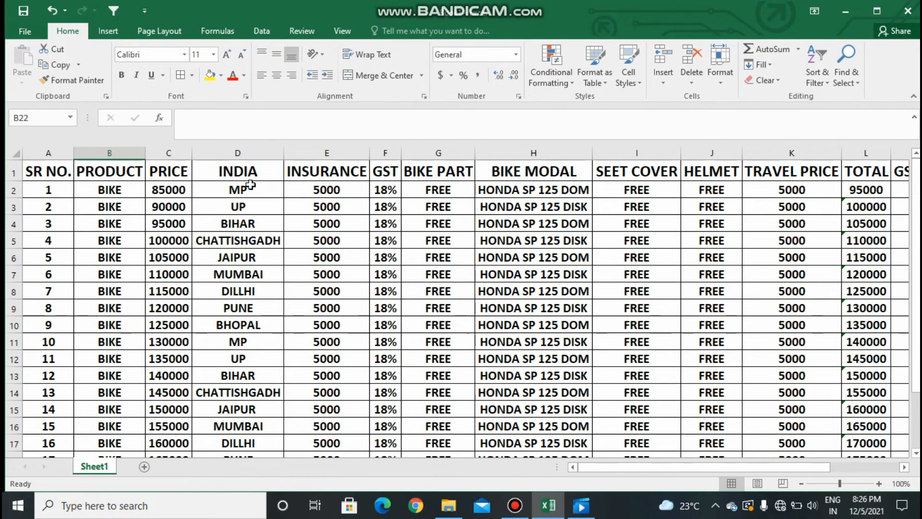
Fill the INDIA column cells D1:D21 with standard yellow.
{"action": "left_click_drag", "start_coordinate": [244, 166], "coordinate": [254, 426]}
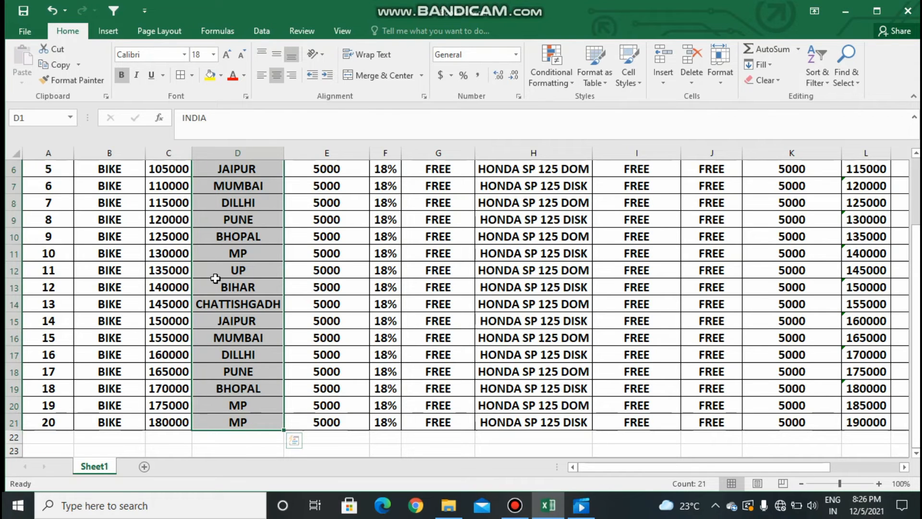
{"action": "left_click", "coordinate": [221, 76]}
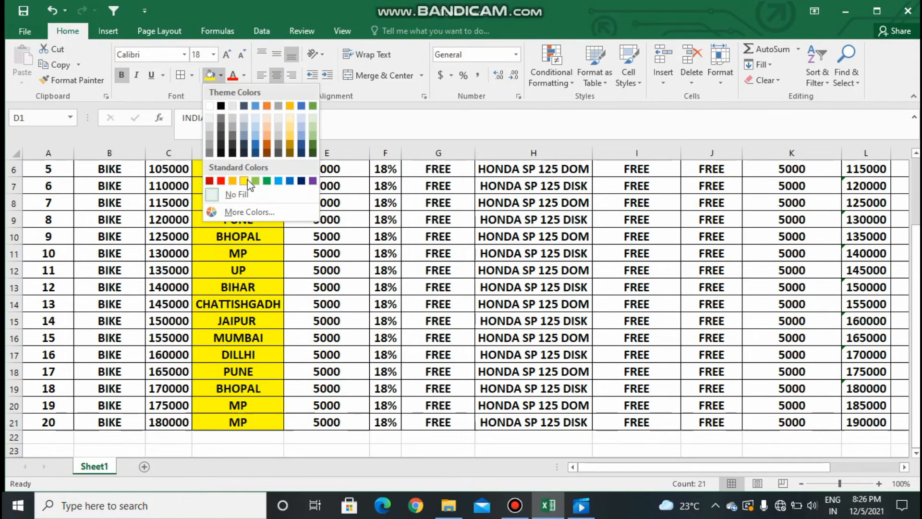
{"action": "left_click", "coordinate": [244, 180]}
{"action": "scroll", "coordinate": [245, 179], "scroll_direction": "up", "scroll_amount": 2}
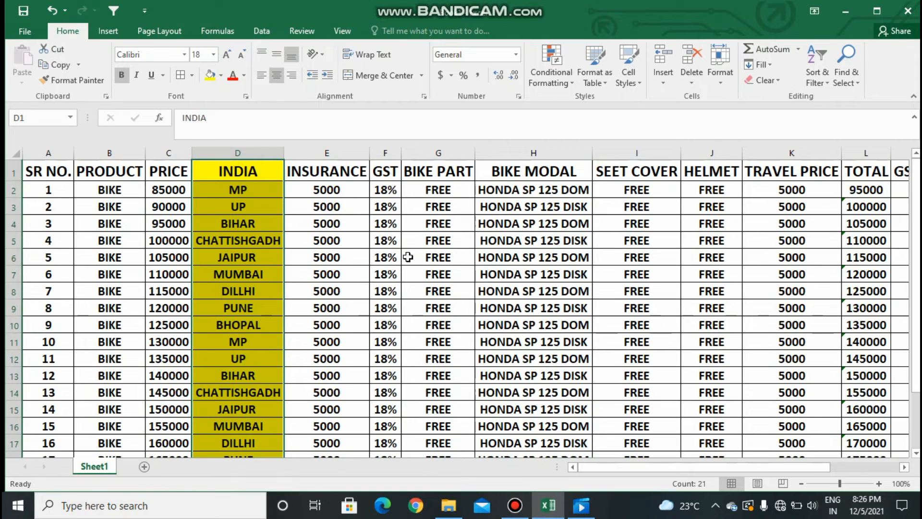
{"action": "left_click", "coordinate": [409, 256]}
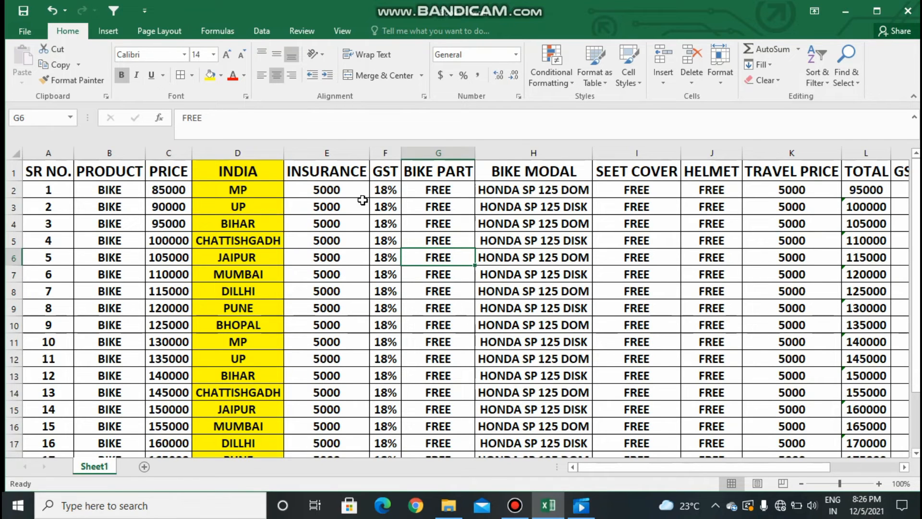
Fill the GST column cells F1:F21 with the same yellow.
{"action": "left_click_drag", "start_coordinate": [382, 175], "coordinate": [373, 428]}
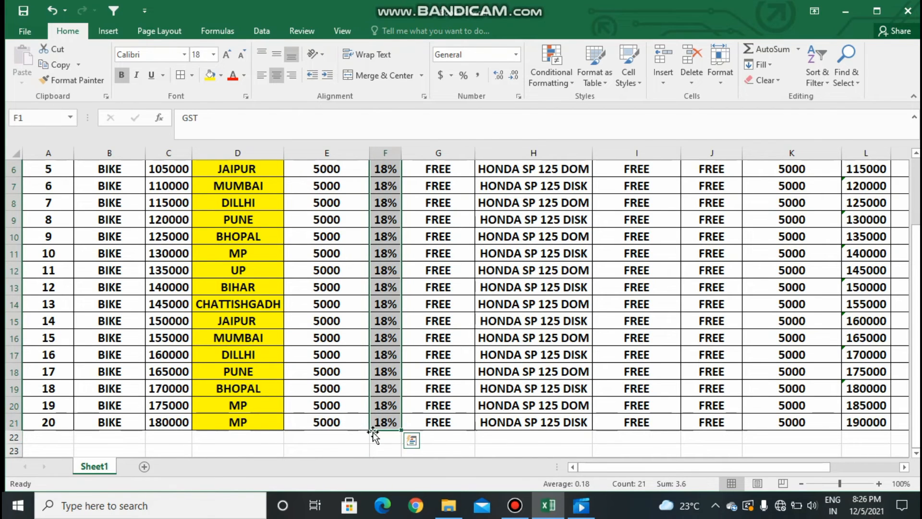
{"action": "scroll", "coordinate": [531, 232], "scroll_direction": "up", "scroll_amount": 2}
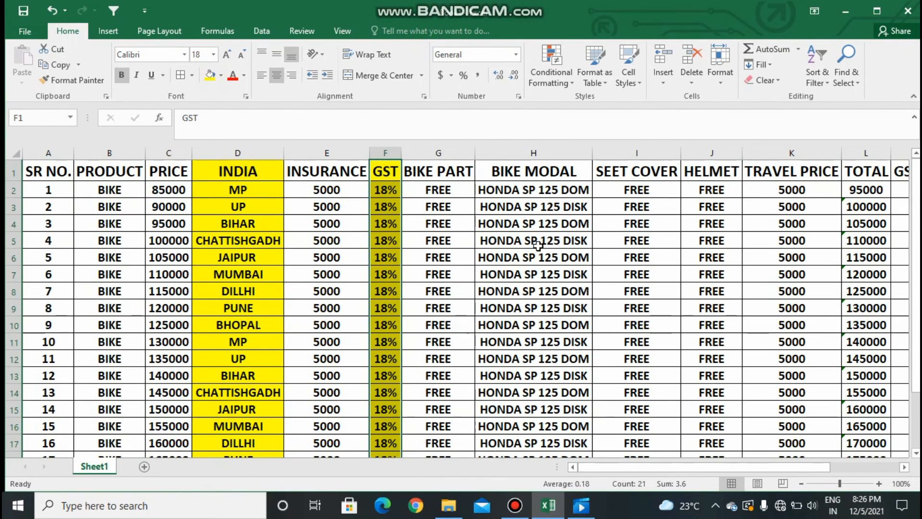
{"action": "left_click", "coordinate": [548, 278]}
Fill the BIKE MODAL column cells H1:H21 with standard yellow.
{"action": "left_click_drag", "start_coordinate": [524, 176], "coordinate": [566, 437]}
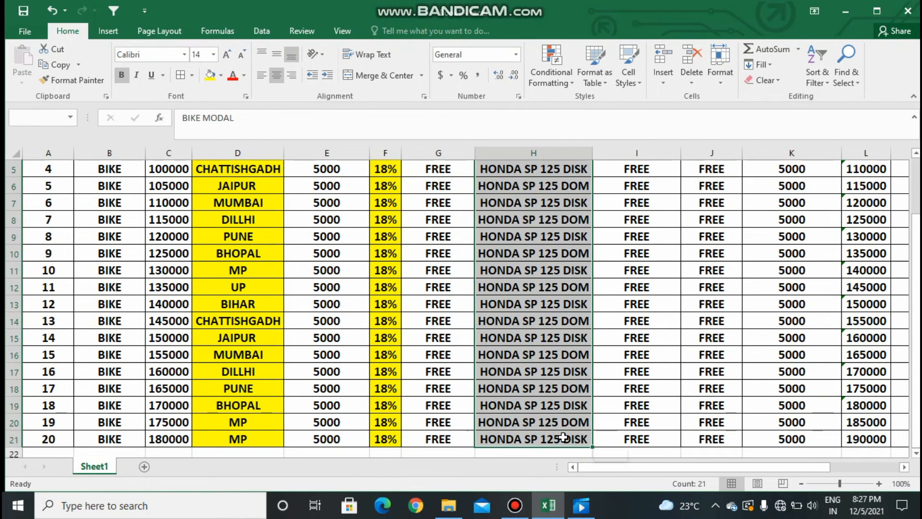
{"action": "left_click", "coordinate": [216, 76]}
{"action": "scroll", "coordinate": [652, 232], "scroll_direction": "up", "scroll_amount": 2}
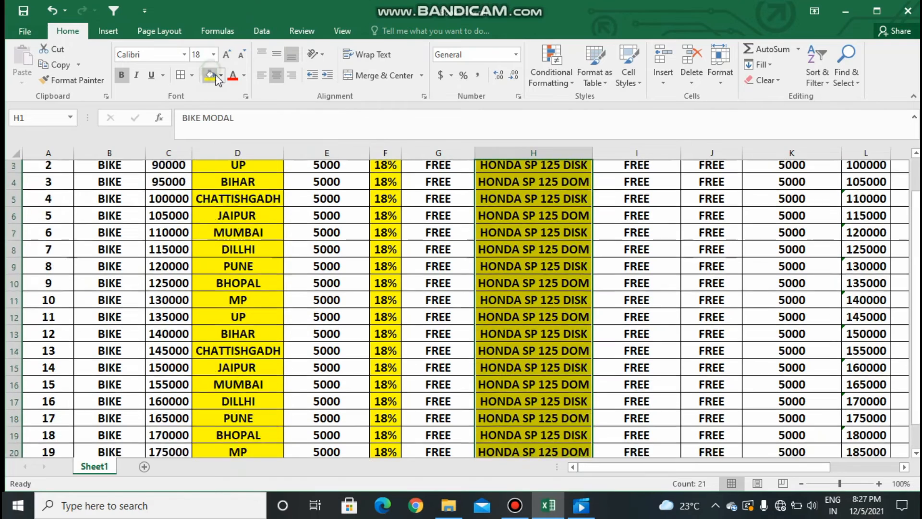
{"action": "left_click", "coordinate": [652, 233]}
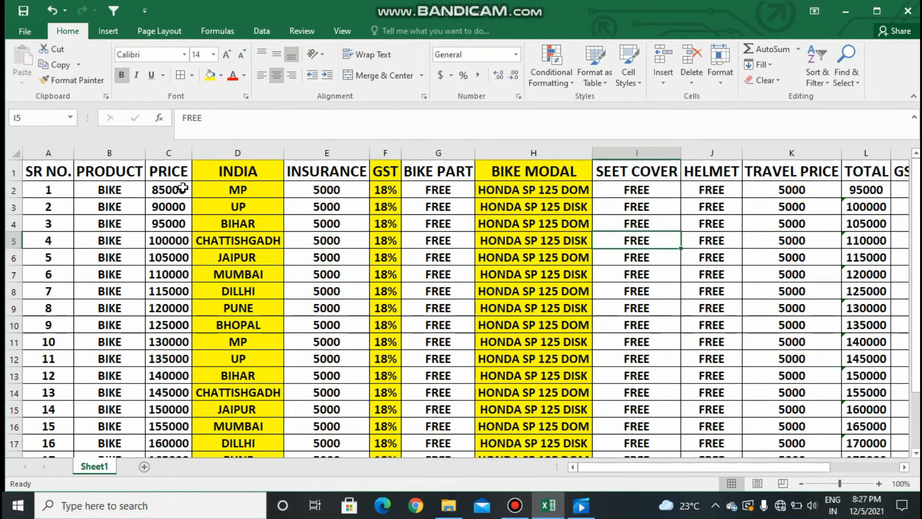
Review the table's columns from GST through PAY BIL TOTAL down to the last row.
{"action": "scroll", "coordinate": [183, 188], "scroll_direction": "right", "scroll_amount": 3}
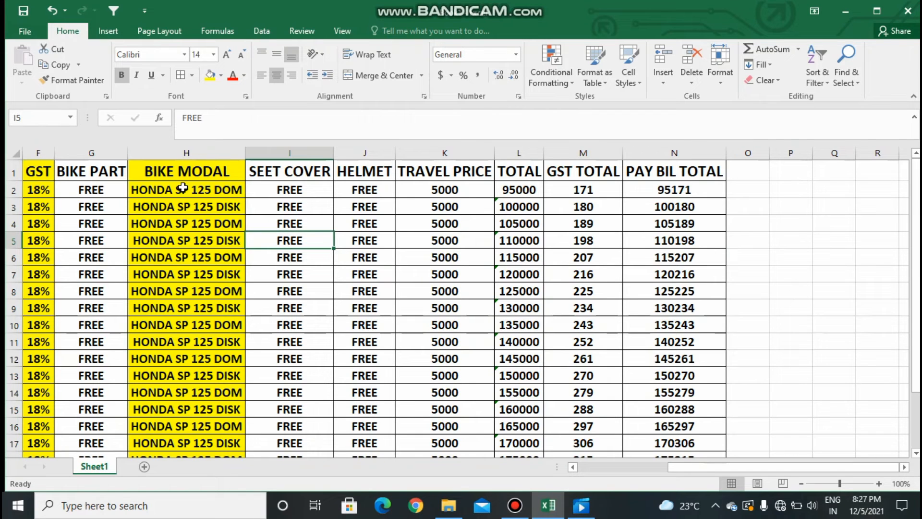
{"action": "scroll", "coordinate": [183, 188], "scroll_direction": "down", "scroll_amount": 5}
{"action": "scroll", "coordinate": [183, 188], "scroll_direction": "up", "scroll_amount": 5}
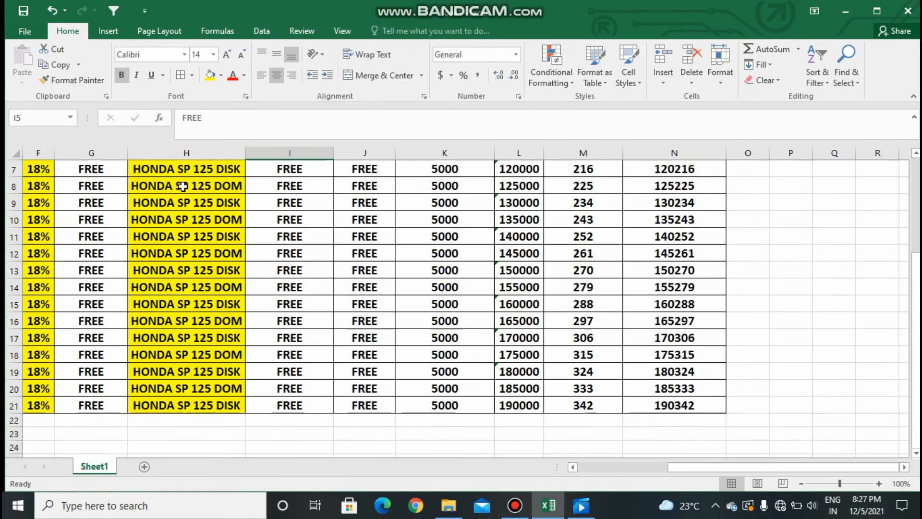
{"action": "scroll", "coordinate": [183, 188], "scroll_direction": "down", "scroll_amount": 2}
{"action": "scroll", "coordinate": [183, 187], "scroll_direction": "up", "scroll_amount": 2}
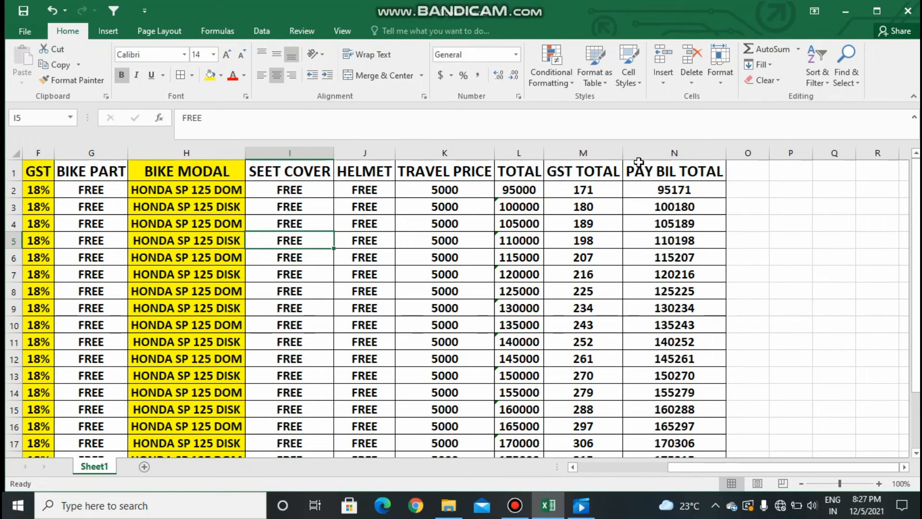
{"action": "left_click_drag", "start_coordinate": [644, 172], "coordinate": [670, 414]}
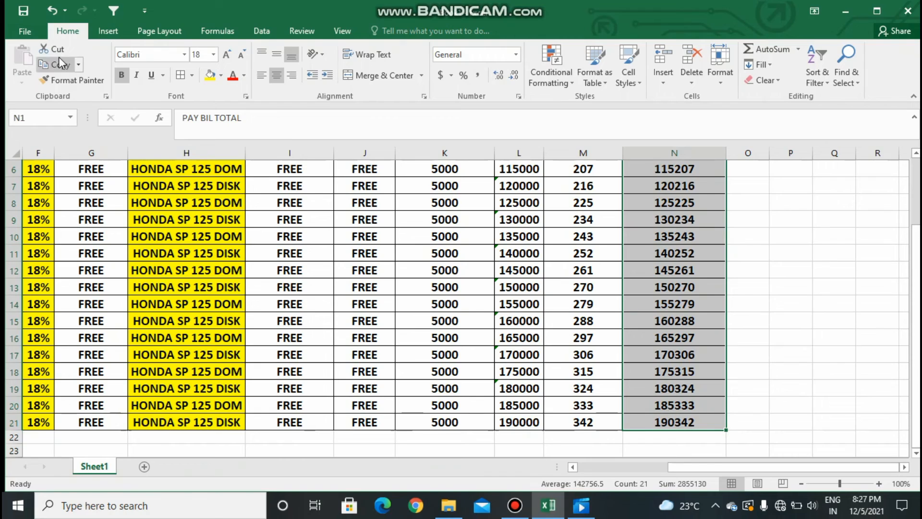
{"action": "left_click", "coordinate": [819, 281]}
{"action": "scroll", "coordinate": [6, 175], "scroll_direction": "right", "scroll_amount": 2}
{"action": "scroll", "coordinate": [6, 176], "scroll_direction": "left", "scroll_amount": 4}
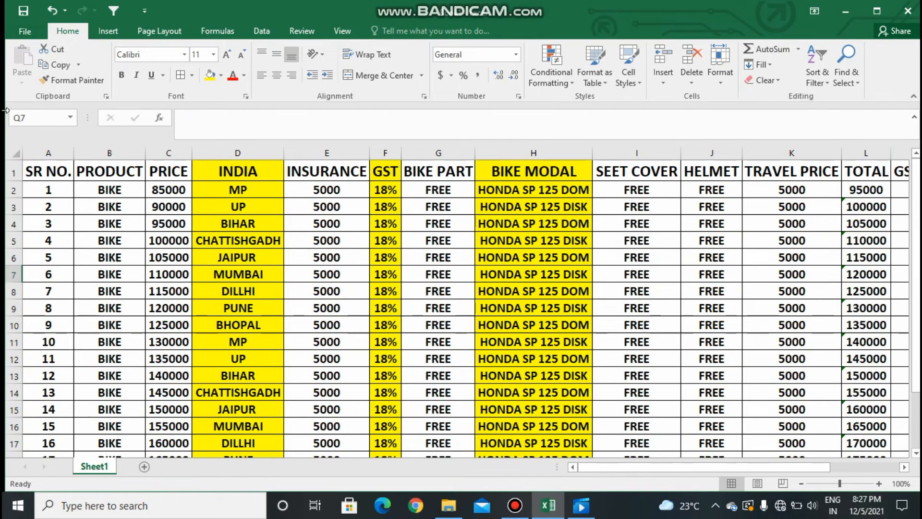
{"action": "left_click_drag", "start_coordinate": [48, 171], "coordinate": [82, 444]}
{"action": "left_click", "coordinate": [106, 429]}
{"action": "scroll", "coordinate": [44, 240], "scroll_direction": "up", "scroll_amount": 3}
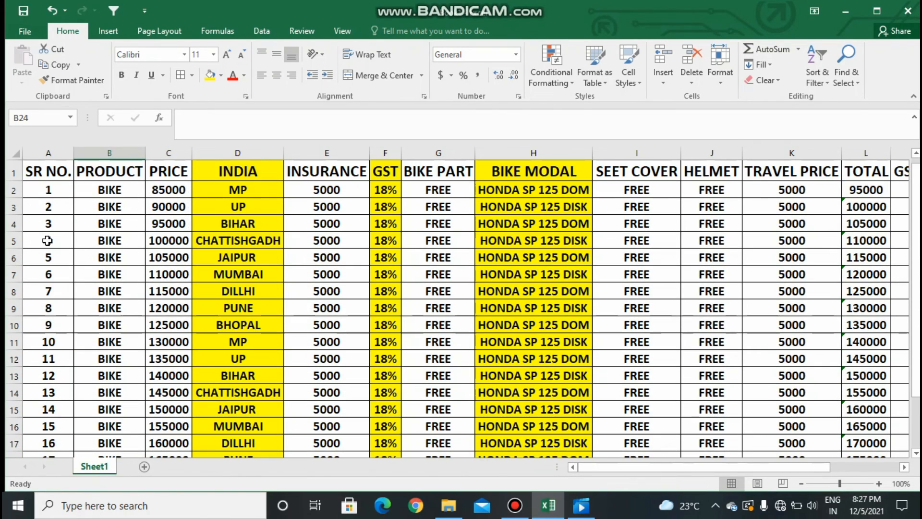
Fill the SR NO. column cells A1:A21 with the dark orange theme color.
{"action": "left_click_drag", "start_coordinate": [36, 175], "coordinate": [60, 430]}
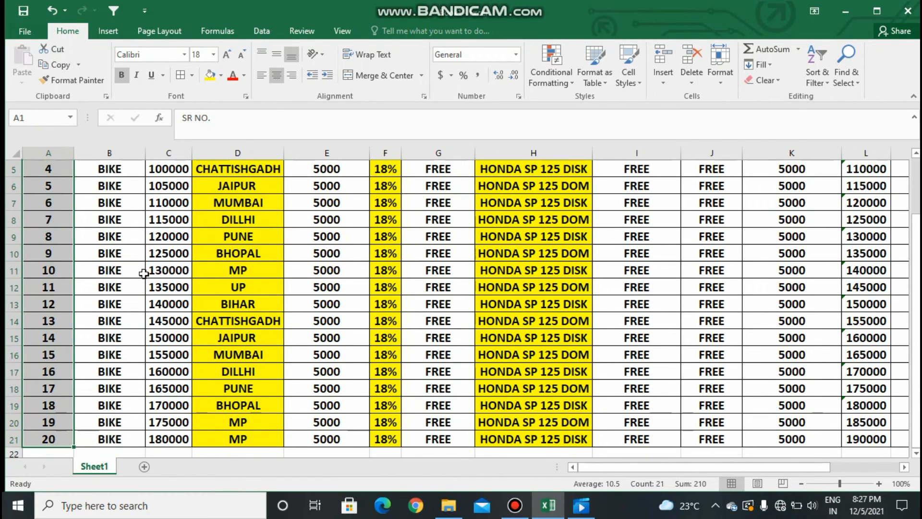
{"action": "left_click", "coordinate": [221, 76]}
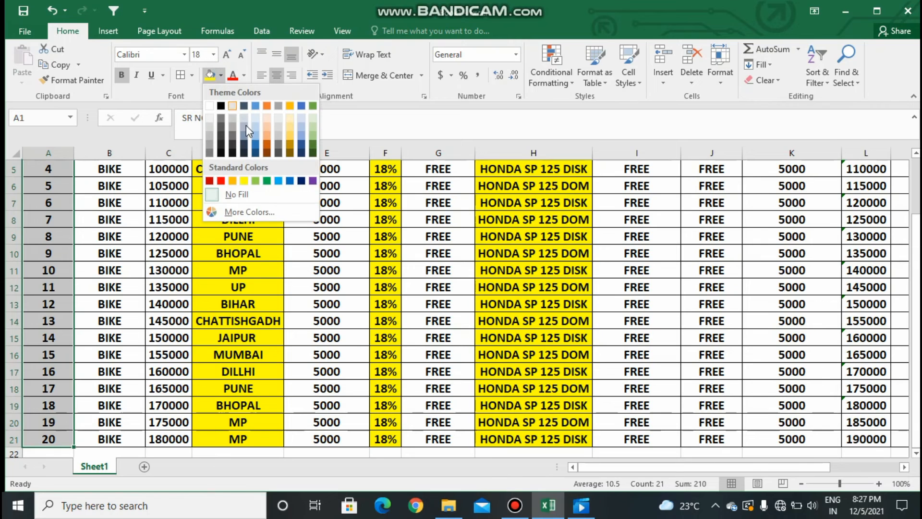
{"action": "left_click", "coordinate": [267, 144]}
{"action": "scroll", "coordinate": [303, 257], "scroll_direction": "up", "scroll_amount": 2}
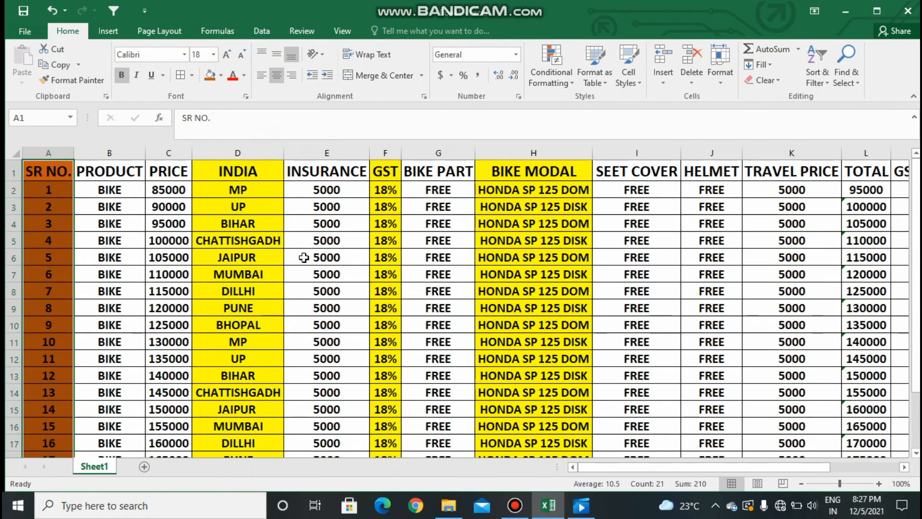
{"action": "left_click", "coordinate": [263, 256]}
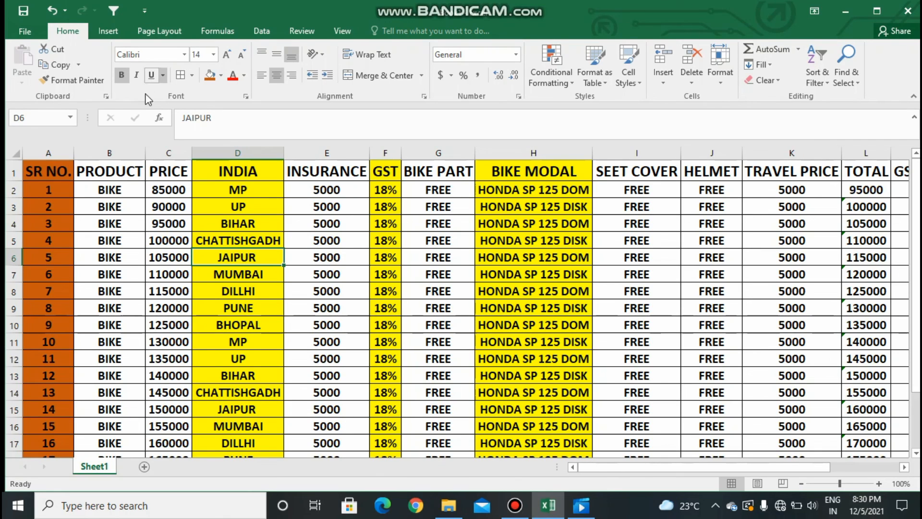
{"action": "scroll", "coordinate": [154, 181], "scroll_direction": "down", "scroll_amount": 3}
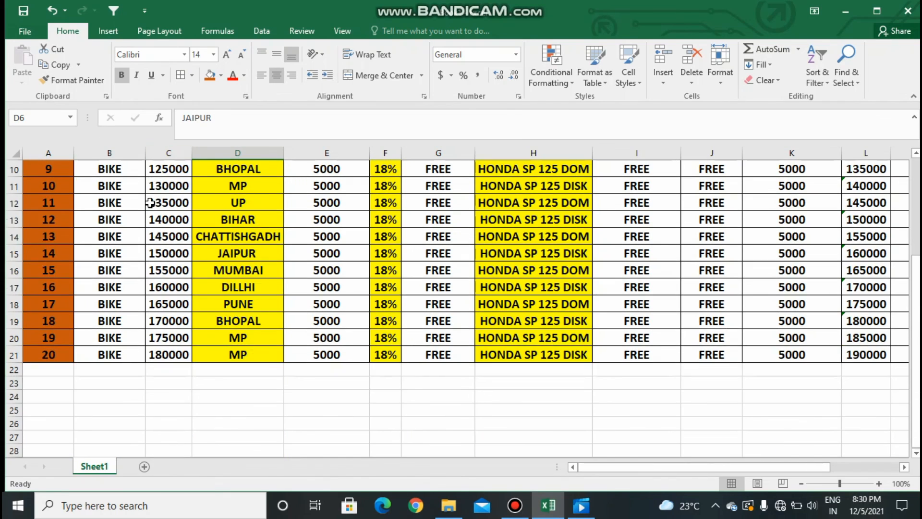
{"action": "scroll", "coordinate": [146, 202], "scroll_direction": "up", "scroll_amount": 2}
{"action": "scroll", "coordinate": [147, 203], "scroll_direction": "up", "scroll_amount": 1}
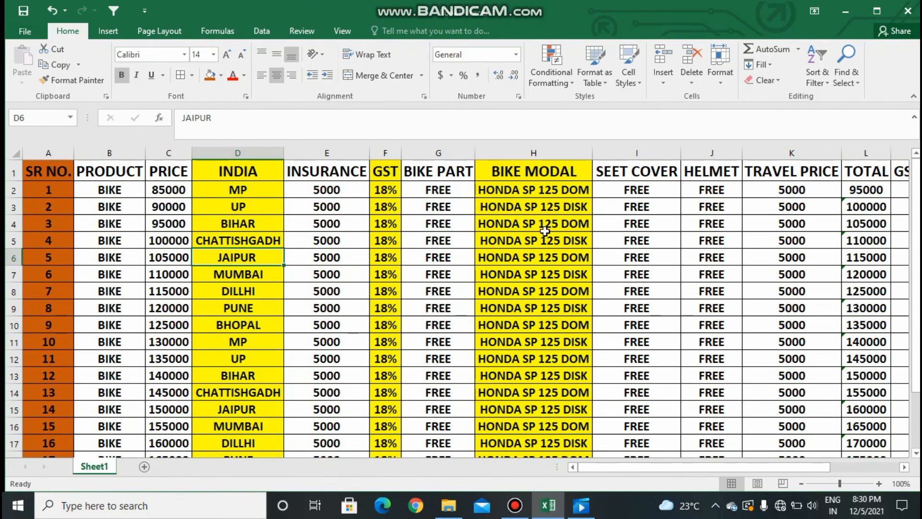